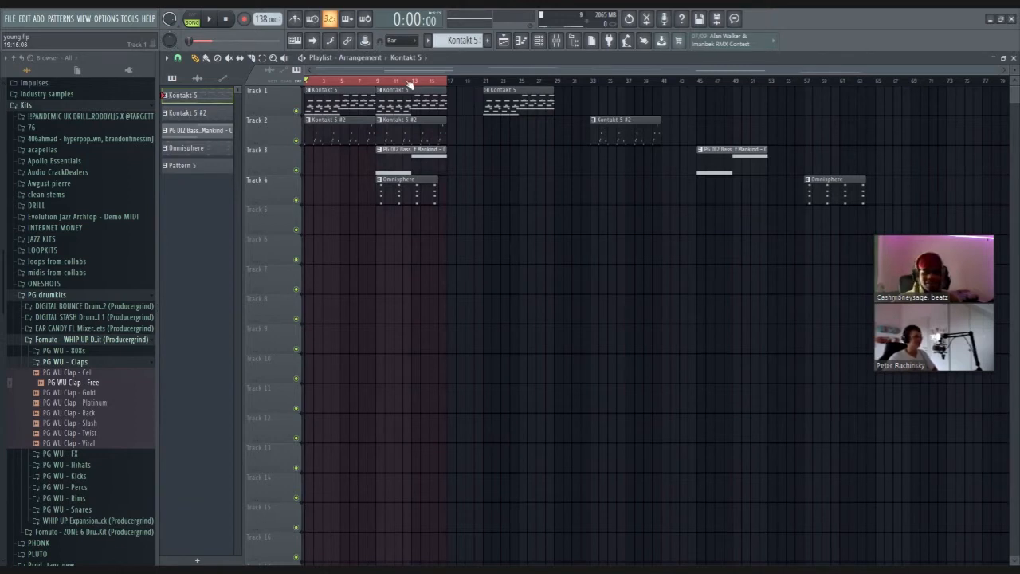
Play the arrangement across the selected first 16 bars of the playlist, then stop playback
scroll(409, 82, up, 4)
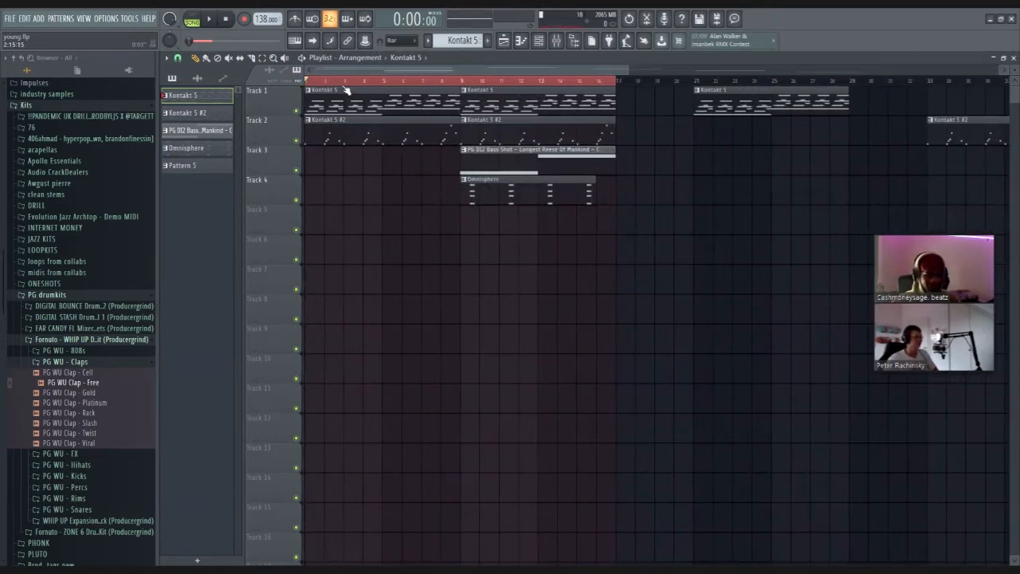
scroll(346, 88, down, 4)
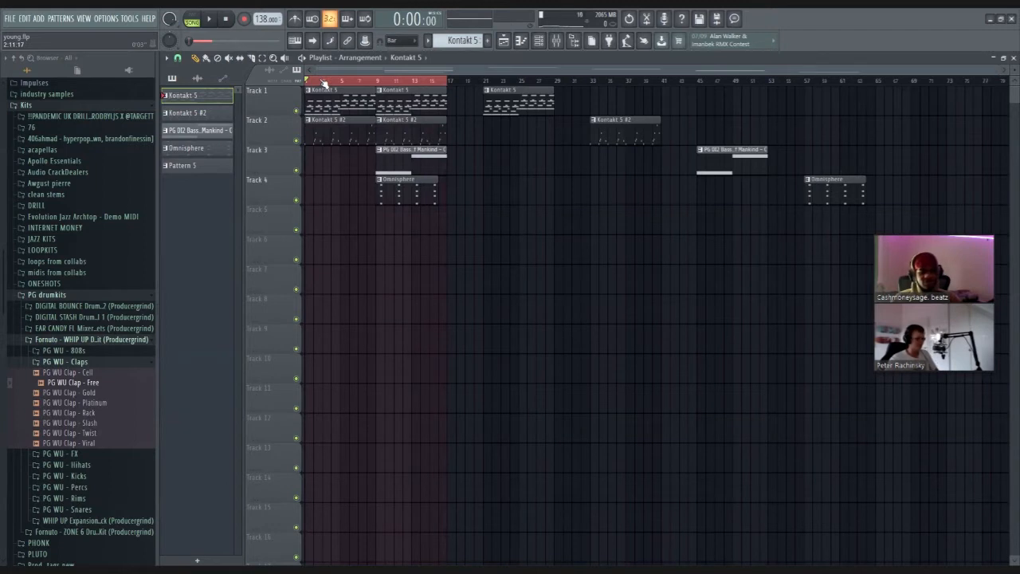
key(space)
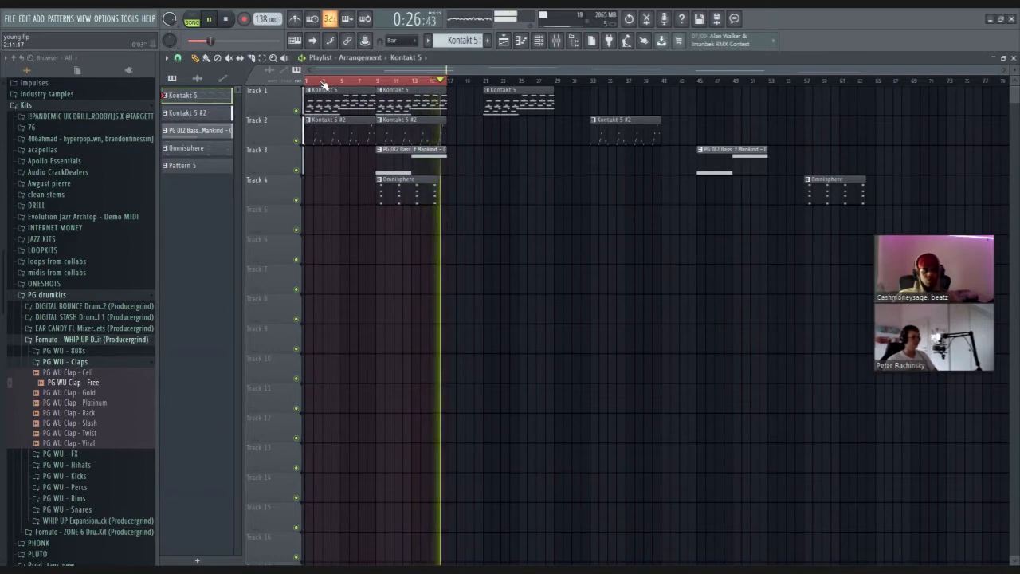
key(space)
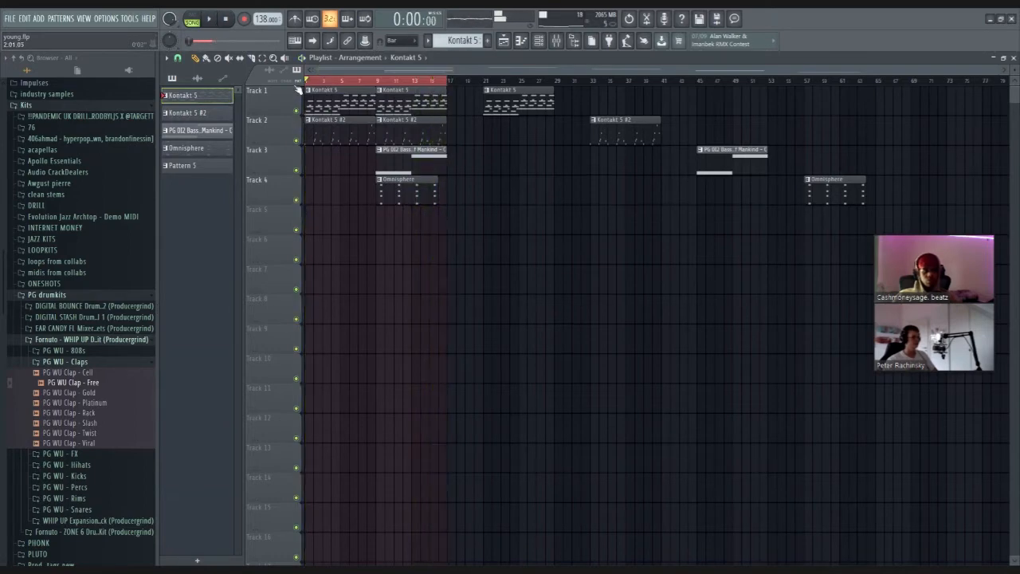
View the John's Guitar instrument on the Kontakt 5 channel and bring up the pattern's piano roll
key(F6)
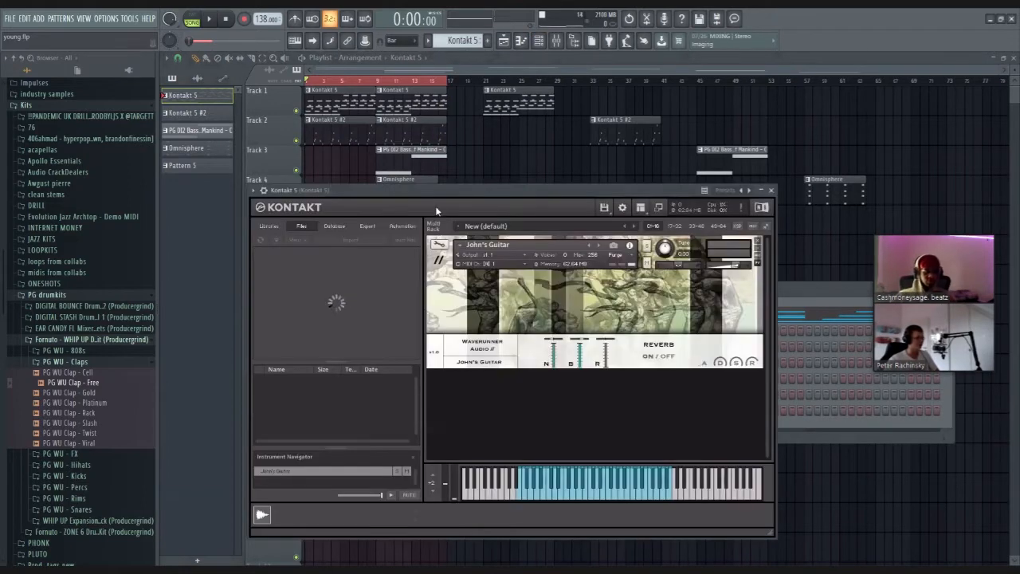
drag(441, 187, 448, 133)
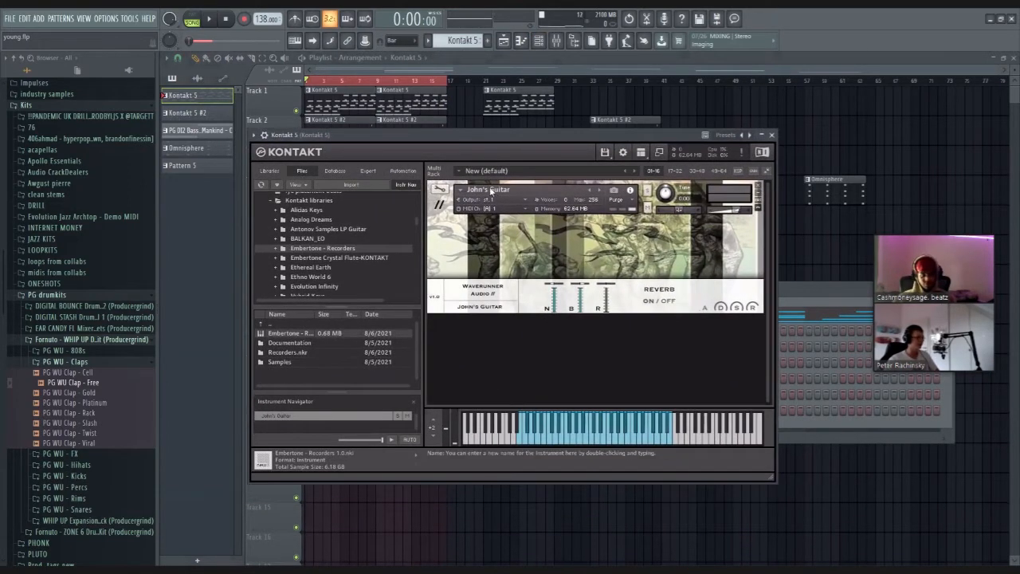
click(522, 40)
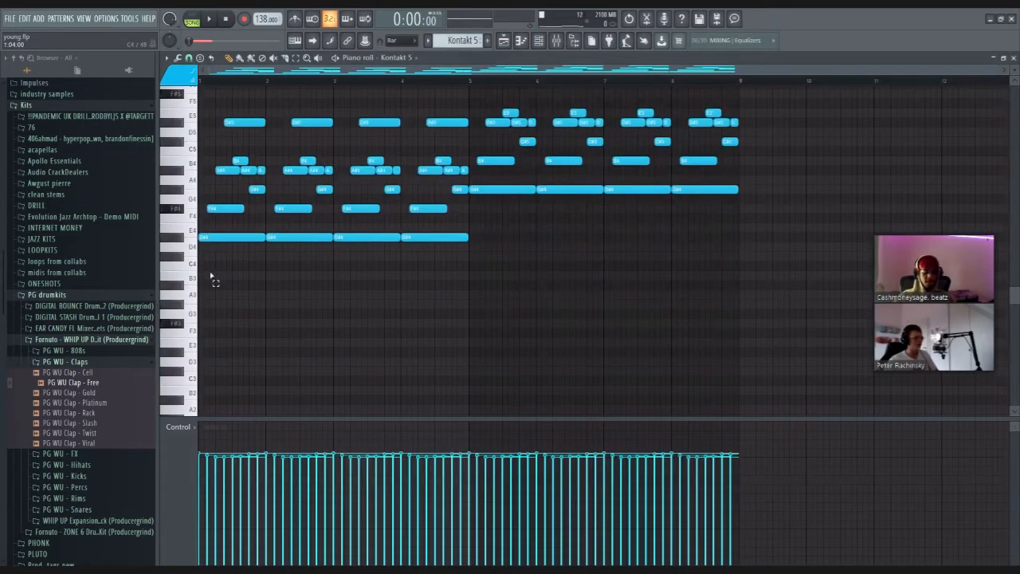
Examine the first bar of the guitar melody up close and compare it with the bars that follow
drag(211, 276, 256, 93)
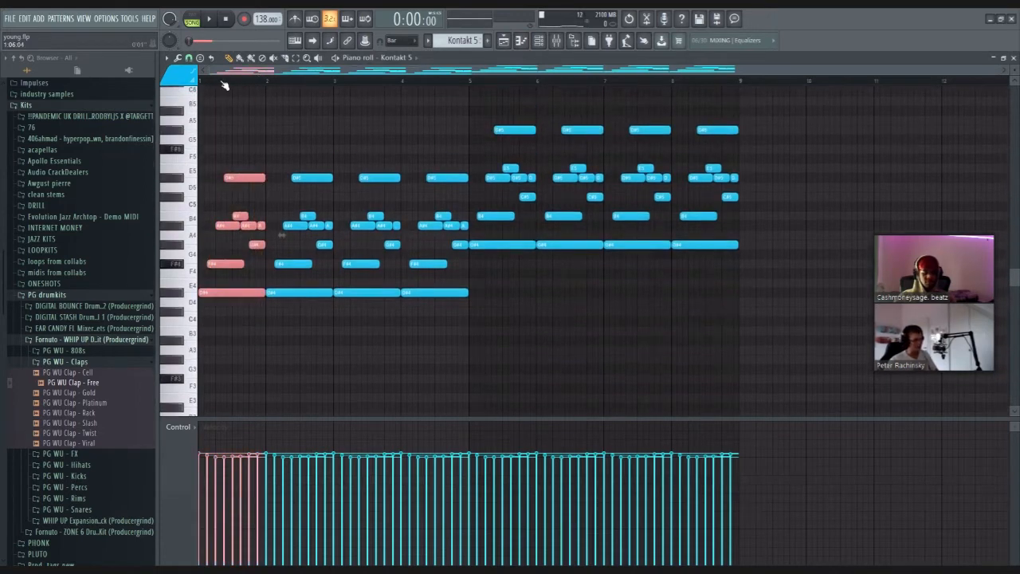
scroll(225, 85, up, 4)
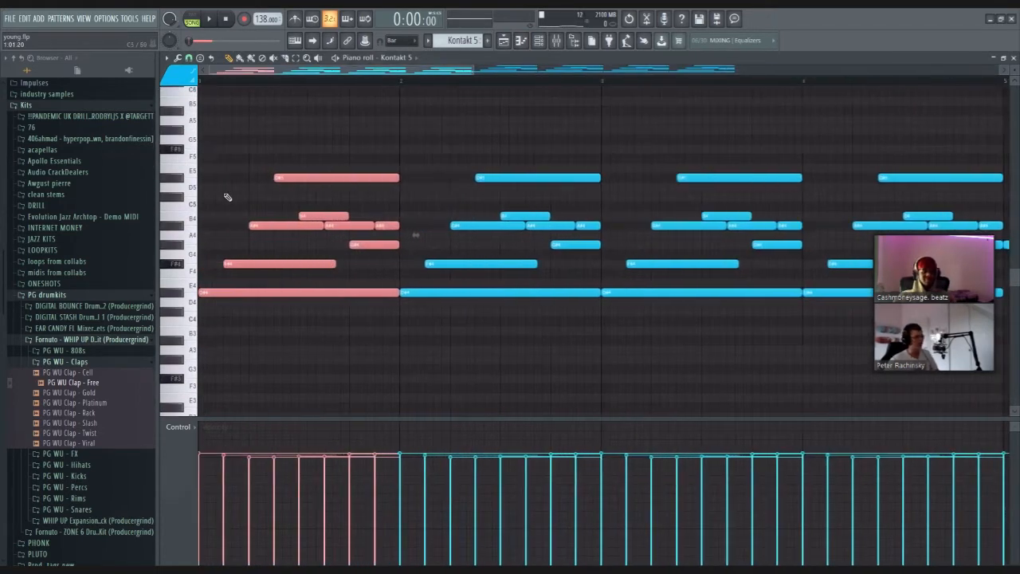
click(246, 156)
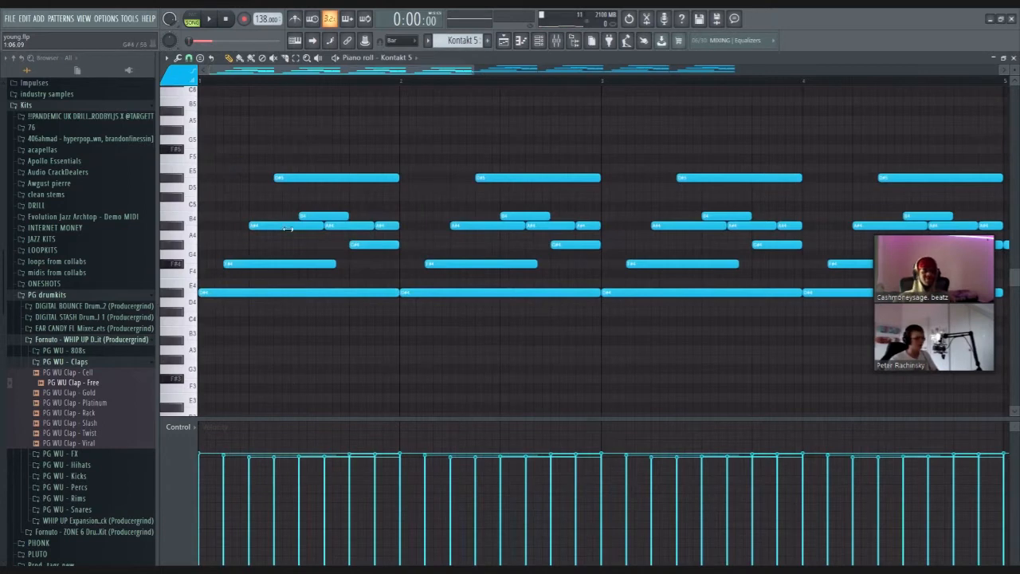
scroll(317, 83, down, 4)
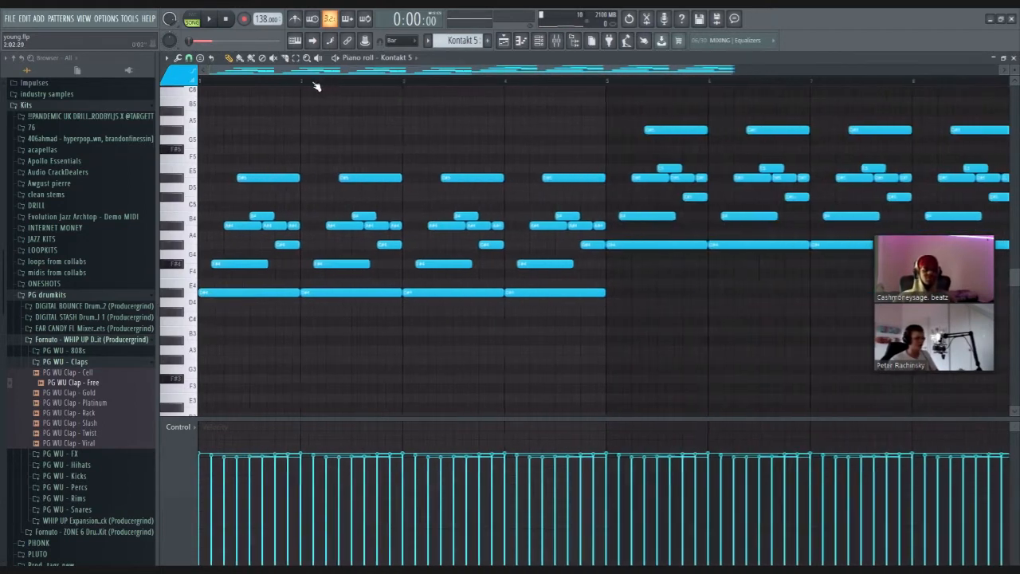
scroll(314, 87, down, 2)
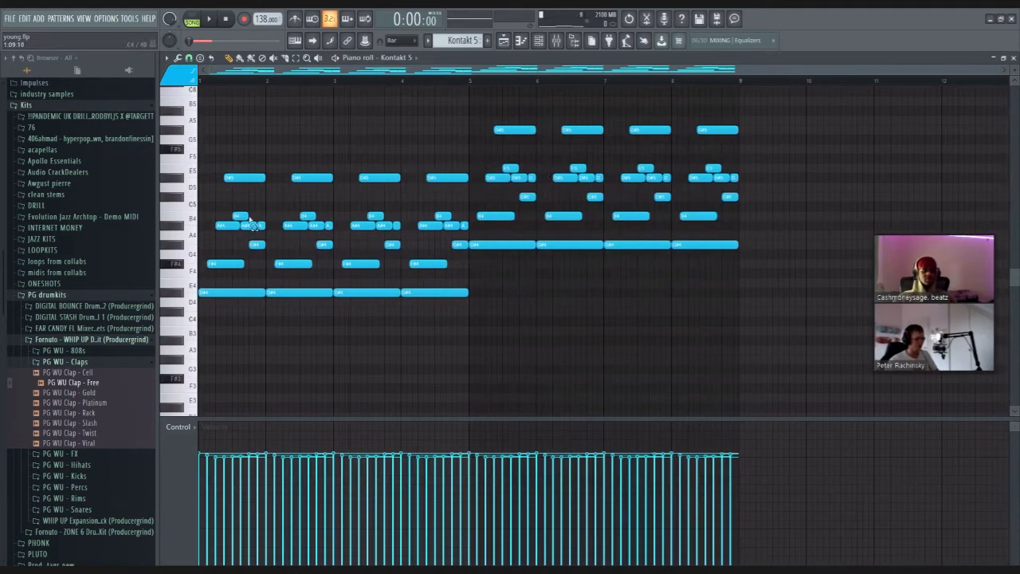
Delete all guitar notes after the first bar
drag(234, 324, 271, 111)
ctrl+click(309, 356)
drag(309, 356, 710, 127)
key(Delete)
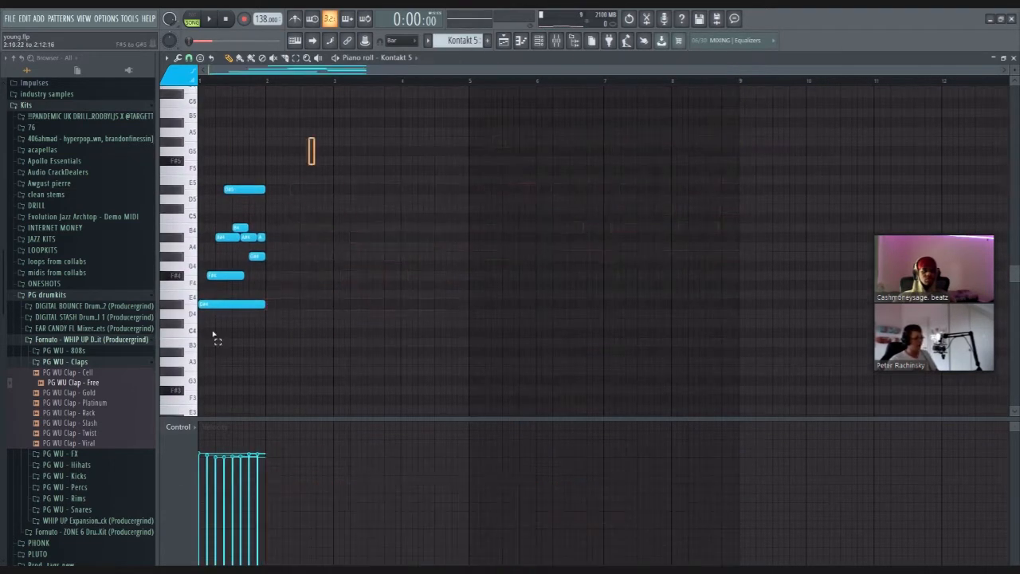
Duplicate the first bar's guitar notes three times to fill the first four bars
drag(313, 138, 212, 338)
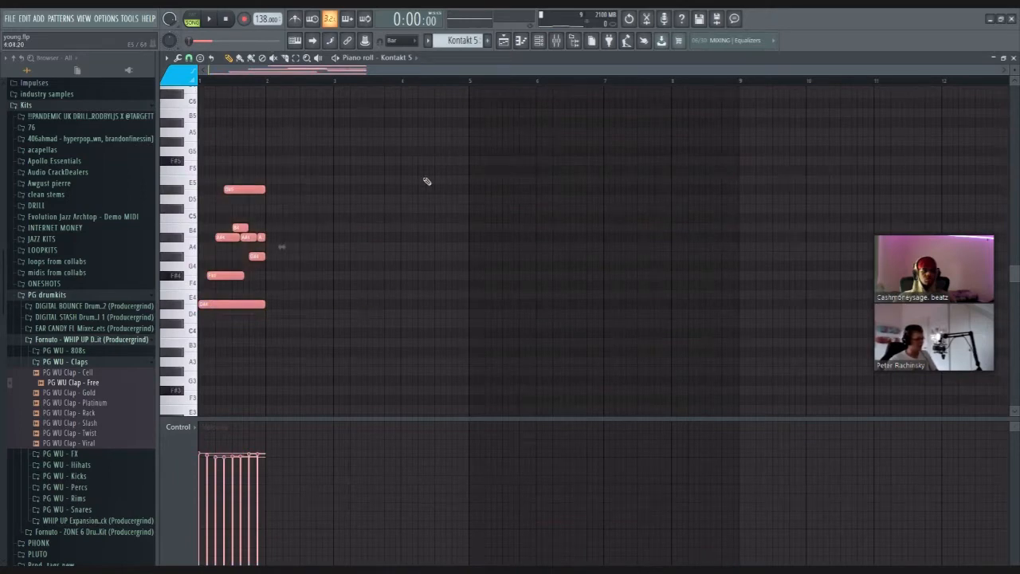
drag(340, 128, 197, 354)
key(ctrl+b)
key(ctrl+b)
key(ctrl+b)
key(ctrl+d)
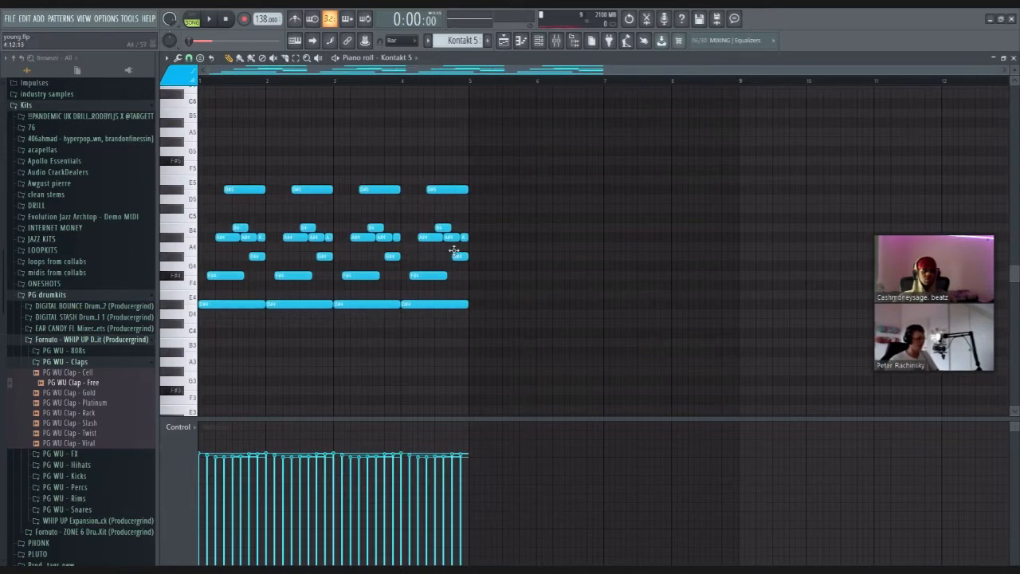
Duplicate the four-bar guitar phrase into bars 5 to 8 and raise the copy by five semitones
key(ctrl+b)
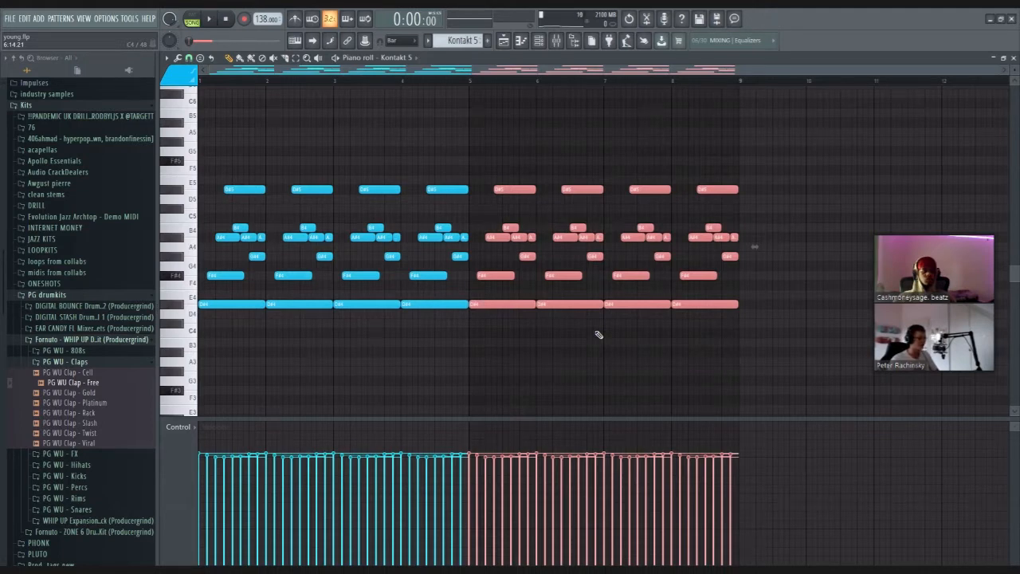
key(Up)
key(Up)
key(Up)
key(Up)
key(Up)
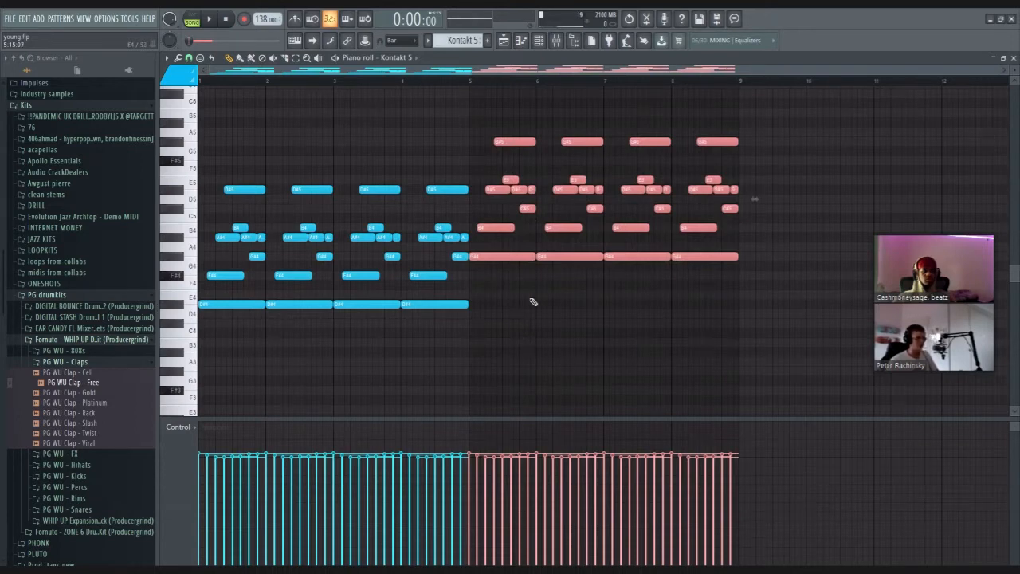
ctrl+click(533, 303)
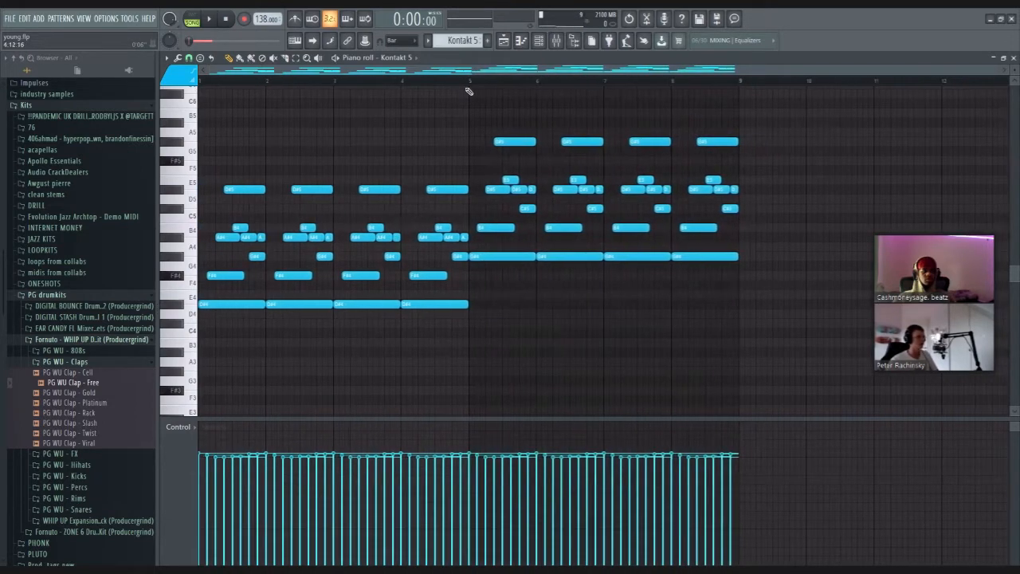
click(470, 81)
drag(473, 81, 199, 72)
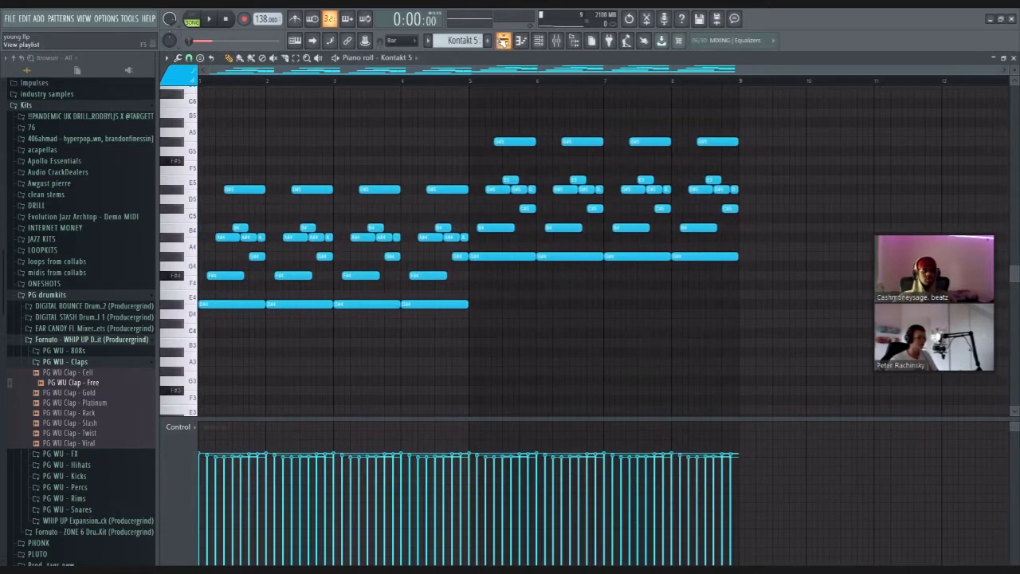
Open the Kontakt 5 #2 pattern in the piano roll and view its Embertone Recorders instrument
click(502, 41)
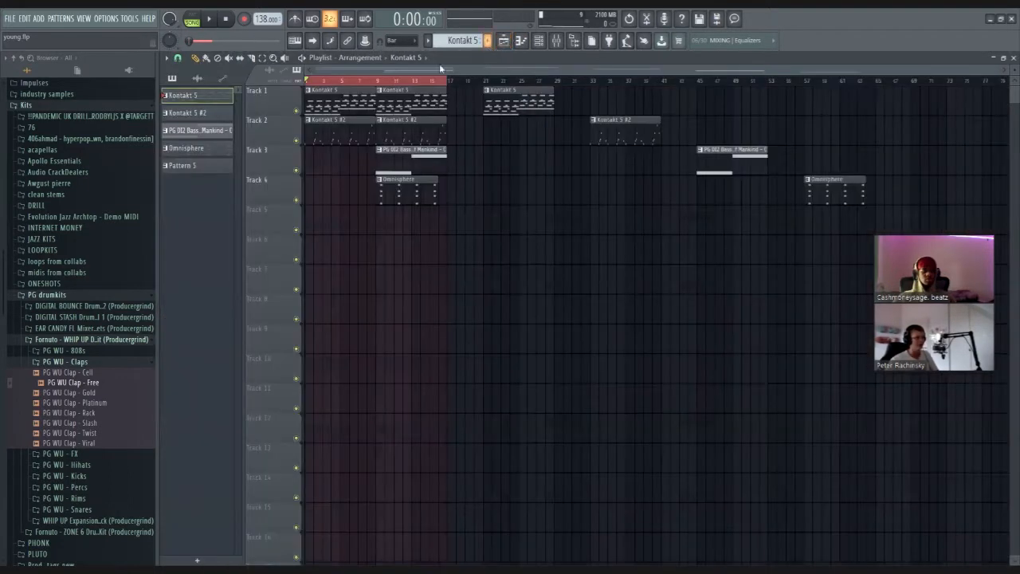
double_click(197, 112)
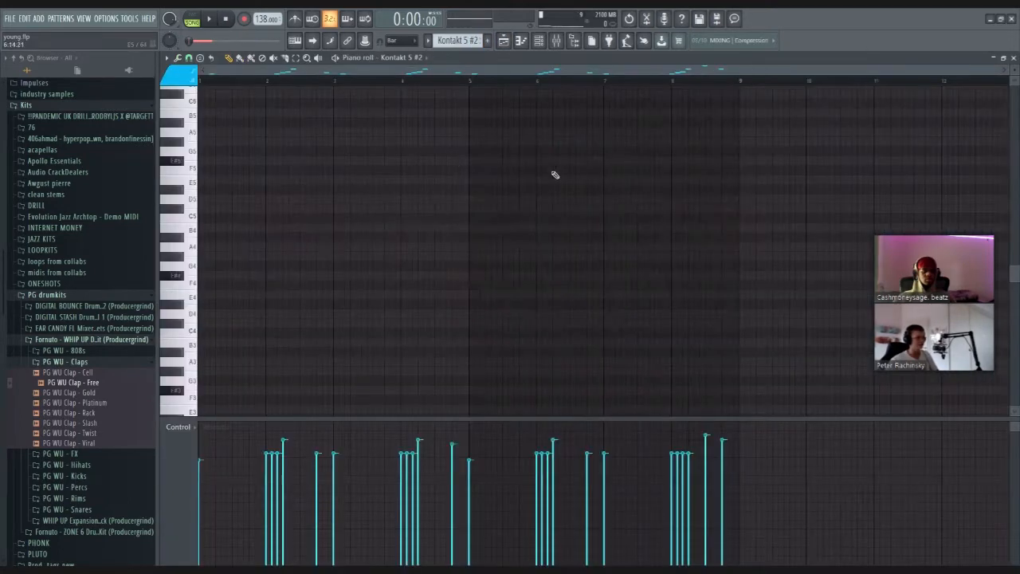
scroll(556, 175, up, 9)
click(539, 41)
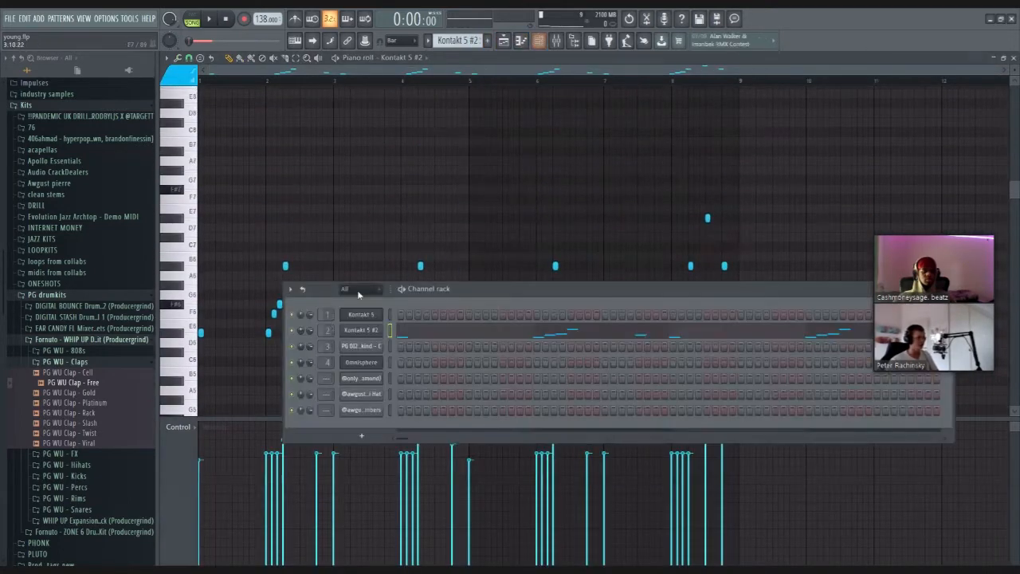
click(361, 330)
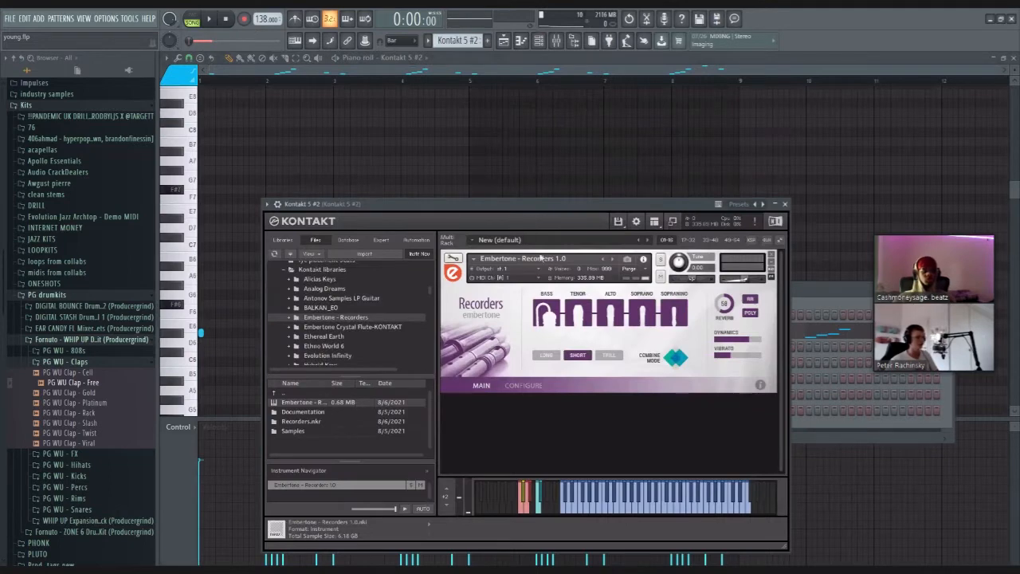
drag(553, 204, 641, 90)
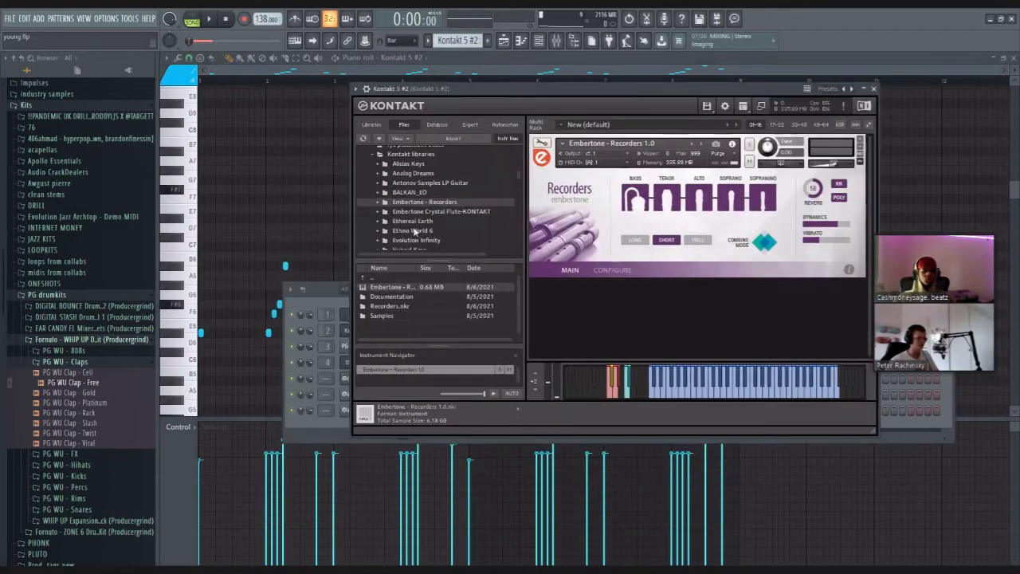
Close the recorder instrument and play the Kontakt 5 #2 pattern on its own to check its notes
click(353, 452)
scroll(346, 439, down, 3)
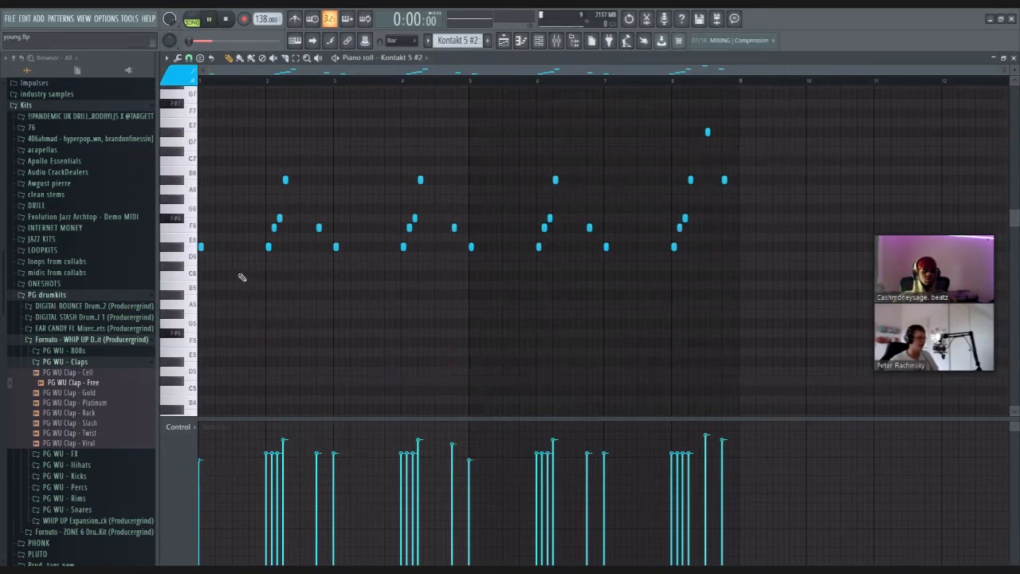
key(space)
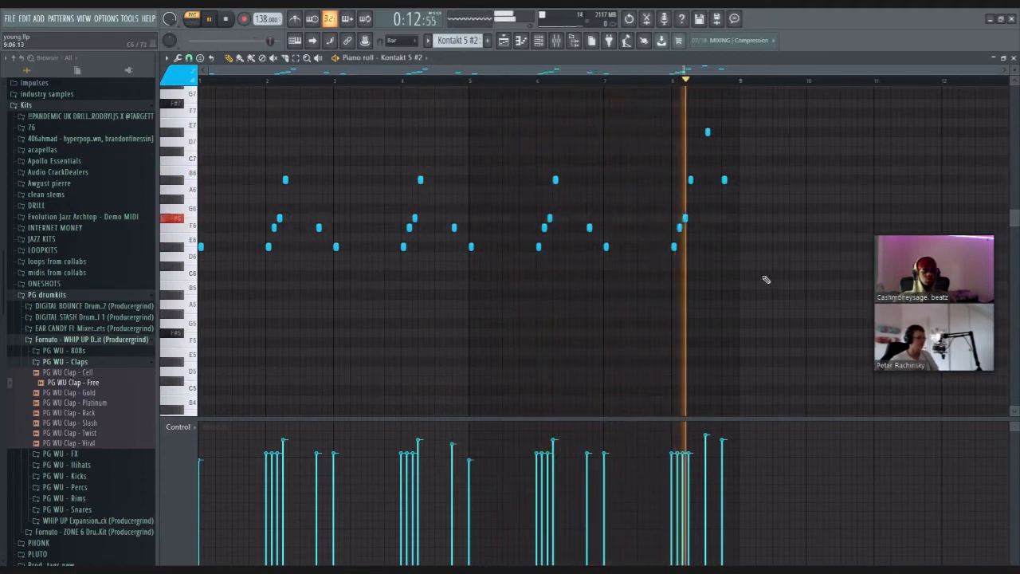
key(space)
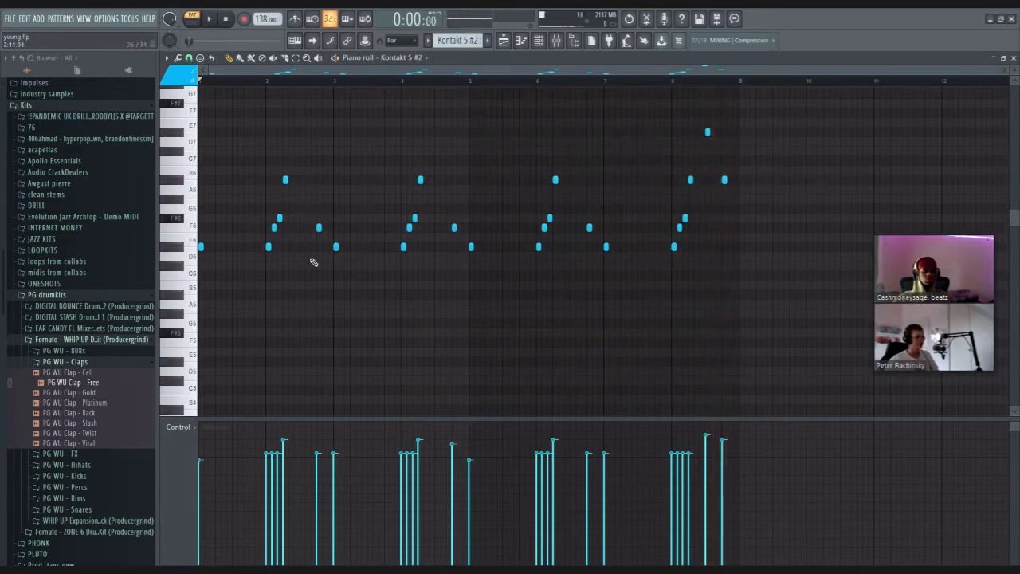
scroll(382, 271, up, 4)
scroll(510, 255, down, 3)
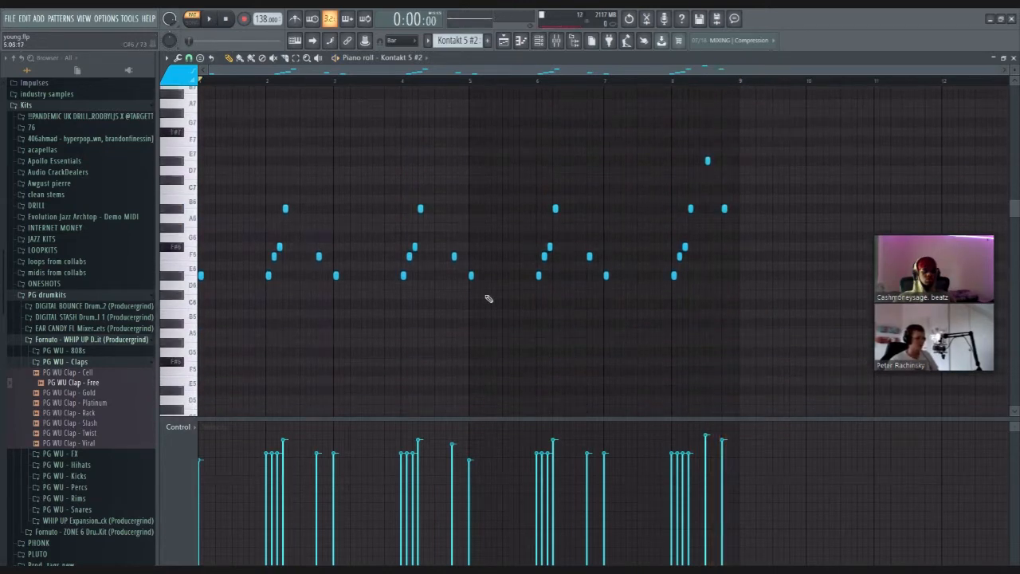
scroll(558, 315, up, 1)
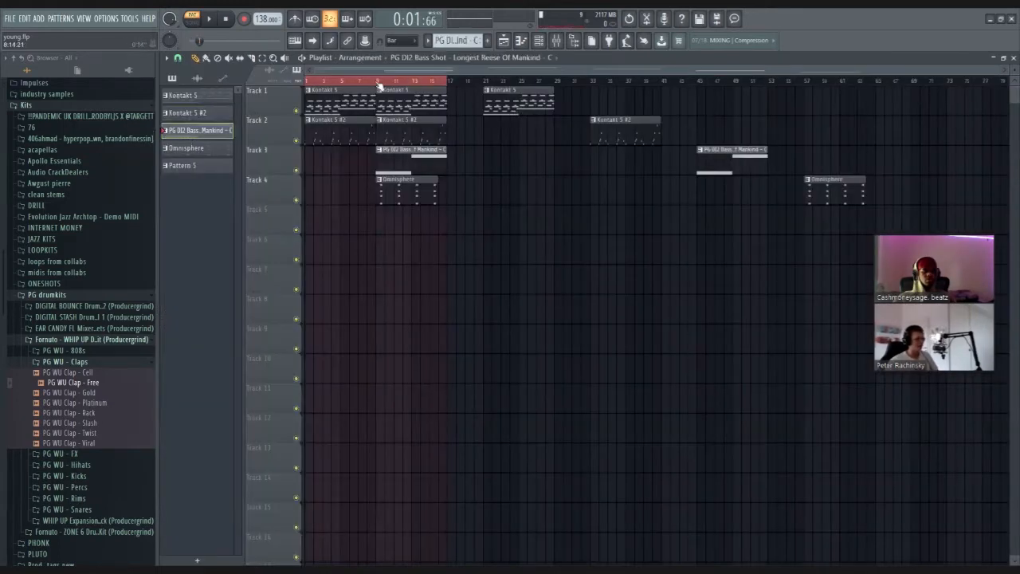
Set the playlist's time selection to bars 9 through 16
drag(378, 84, 454, 88)
ctrl+click(472, 166)
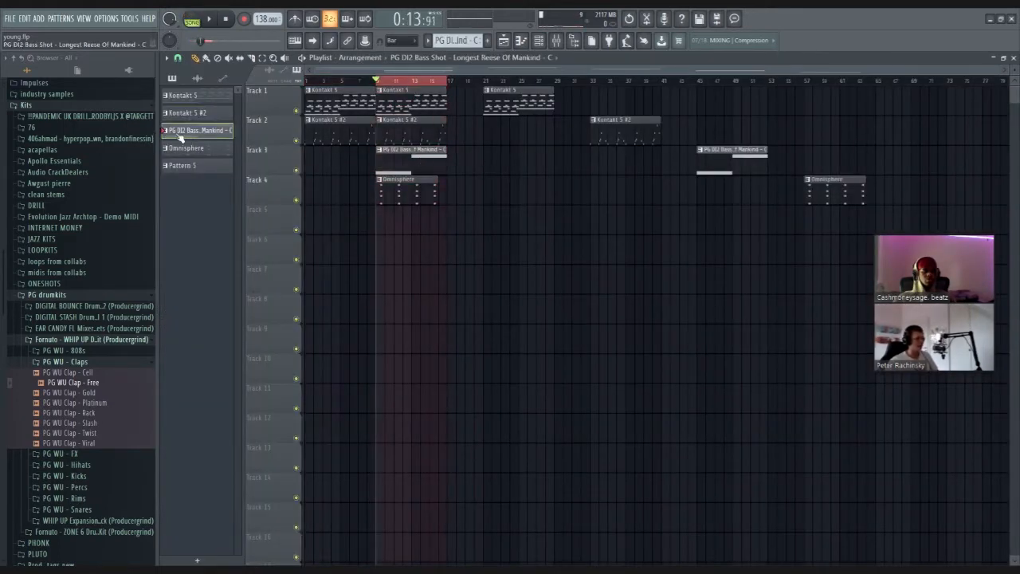
Inspect the Longest Reese Of Mankind bass channel's volume envelope and its two long notes in the piano roll
click(541, 40)
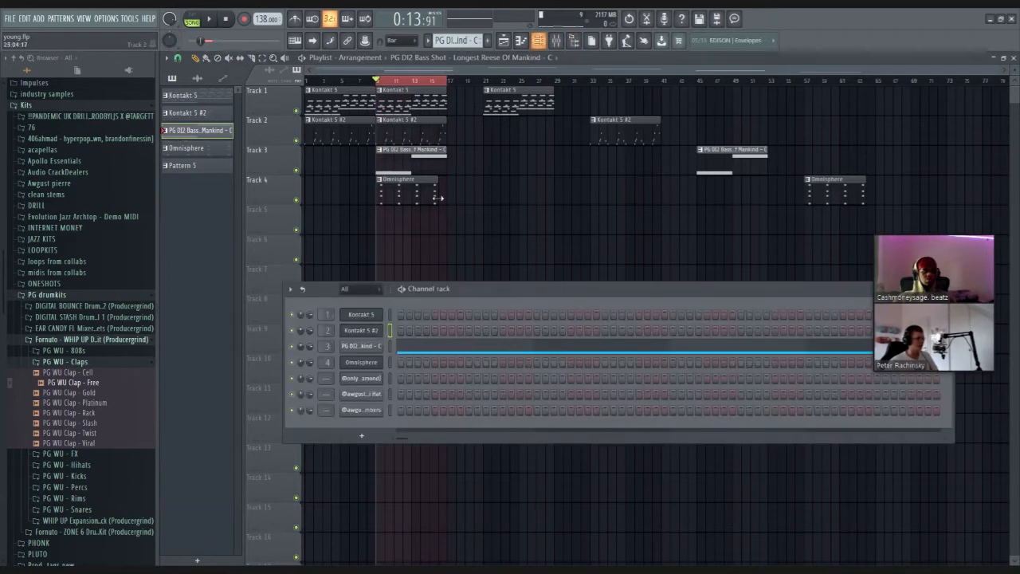
click(383, 346)
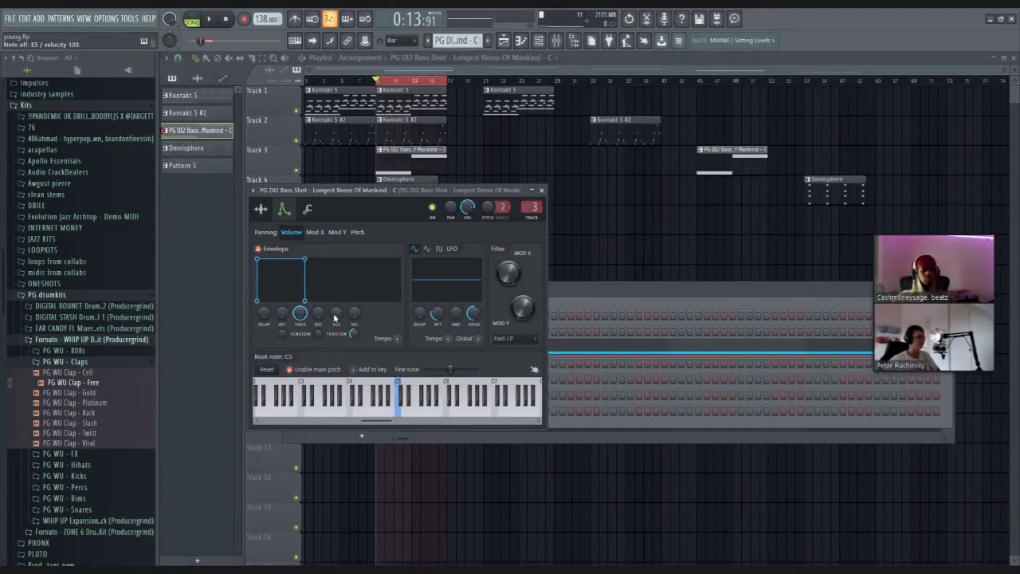
click(522, 41)
scroll(415, 335, down, 3)
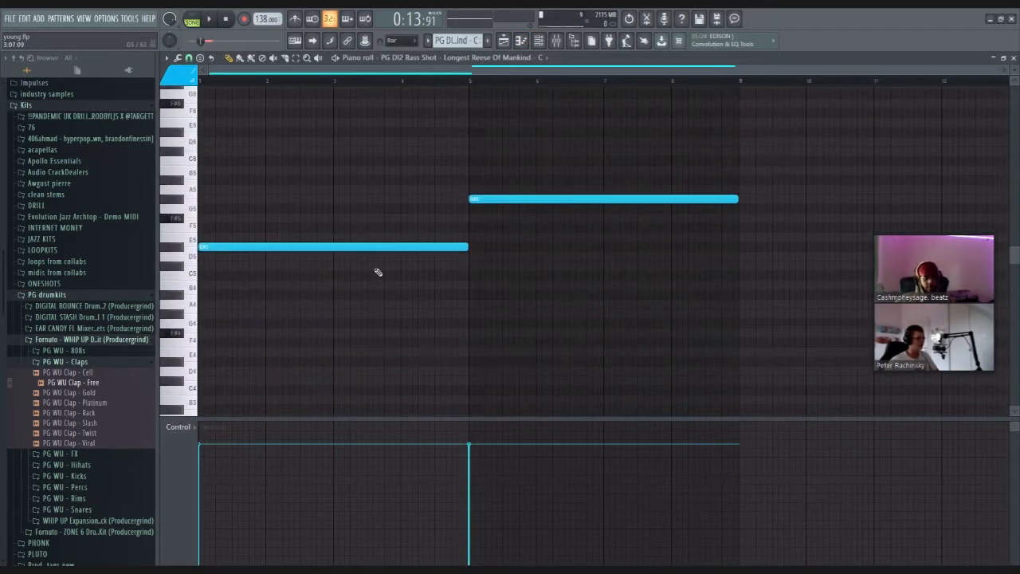
drag(344, 317, 577, 171)
ctrl+click(433, 150)
Return to the playlist and open the Omnisphere pattern in the piano roll
click(504, 41)
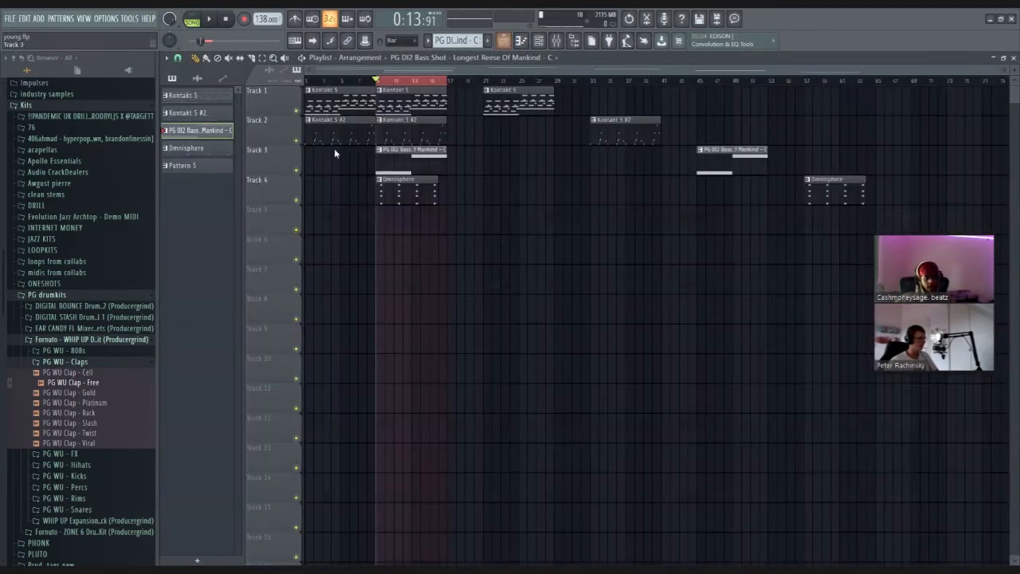
double_click(184, 148)
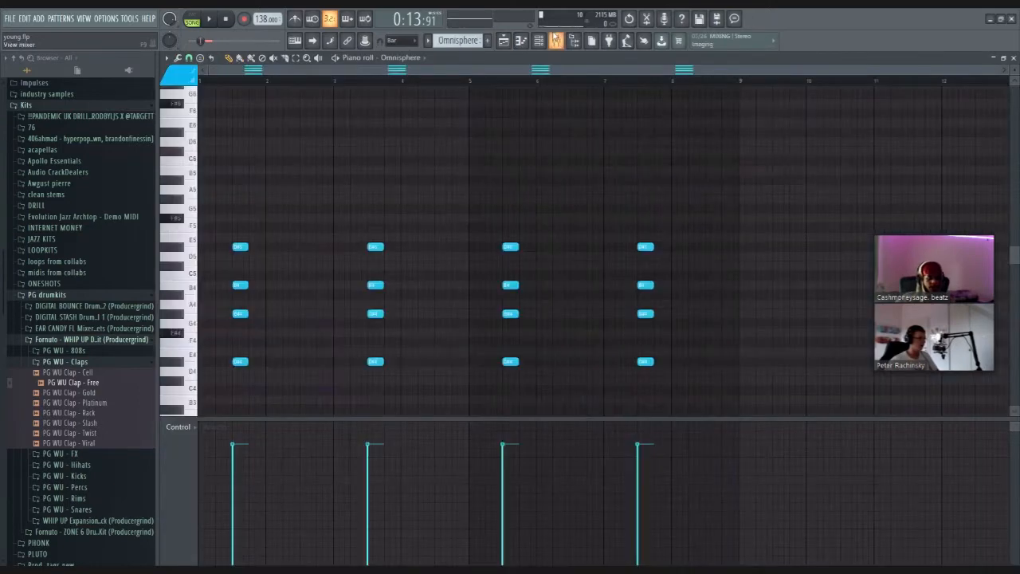
Open the Omnisphere instrument to check its Pad - Skyfall patch, viewing and closing the full patch browser
click(539, 41)
click(361, 362)
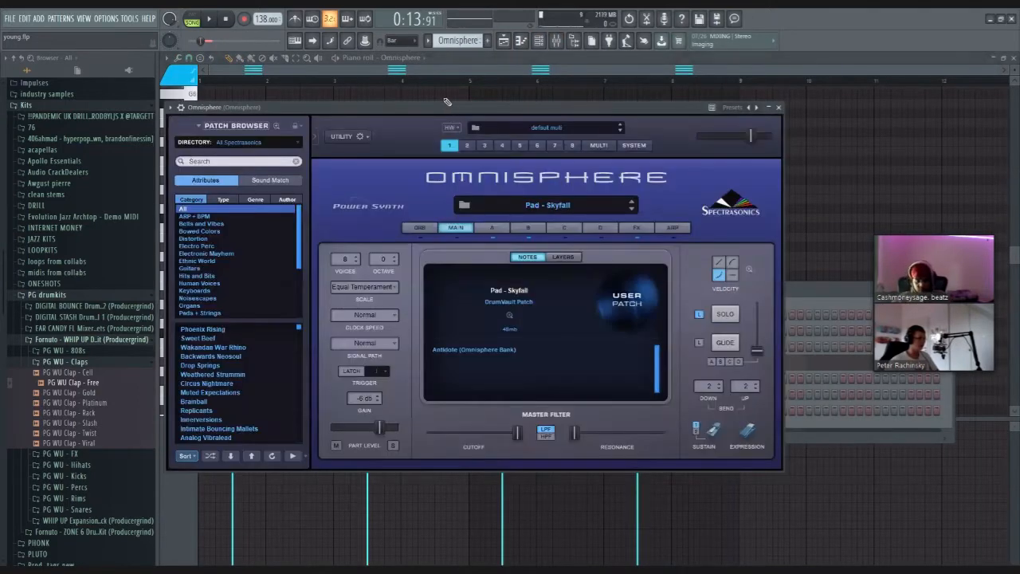
click(560, 212)
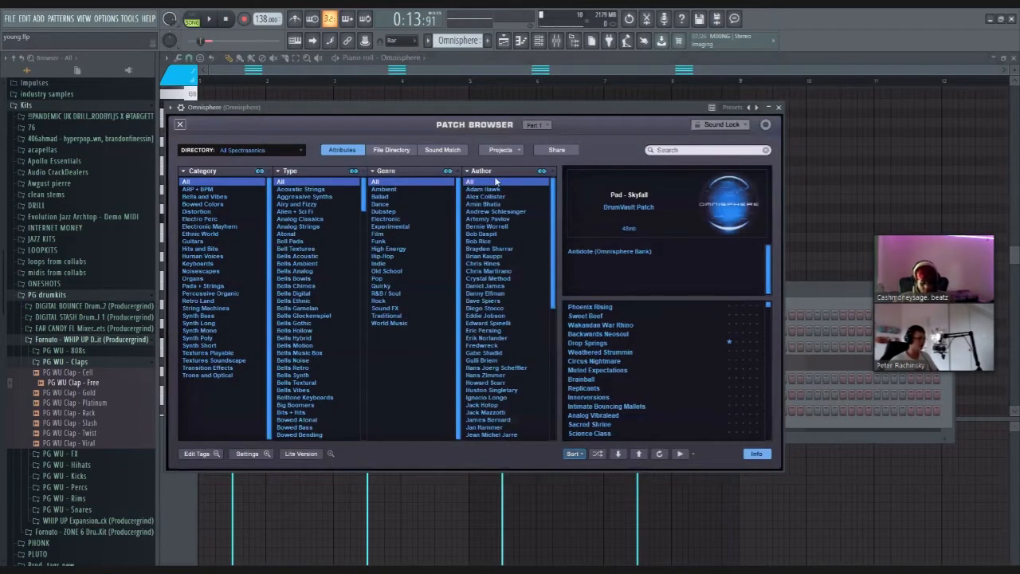
click(179, 126)
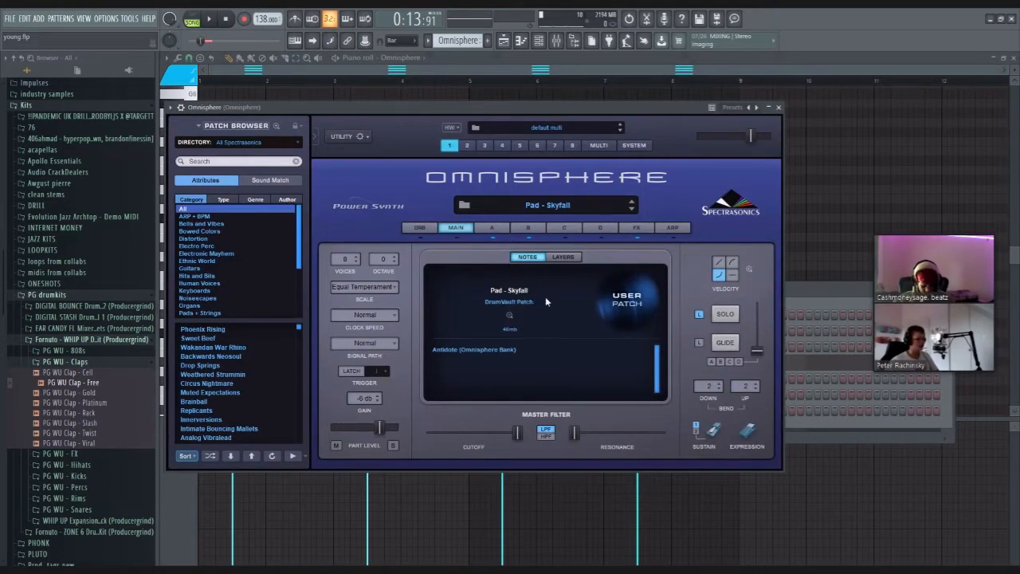
Return to the Omnisphere pattern's piano roll and examine the repeated four-note chords across its bars
click(523, 41)
scroll(275, 333, down, 2)
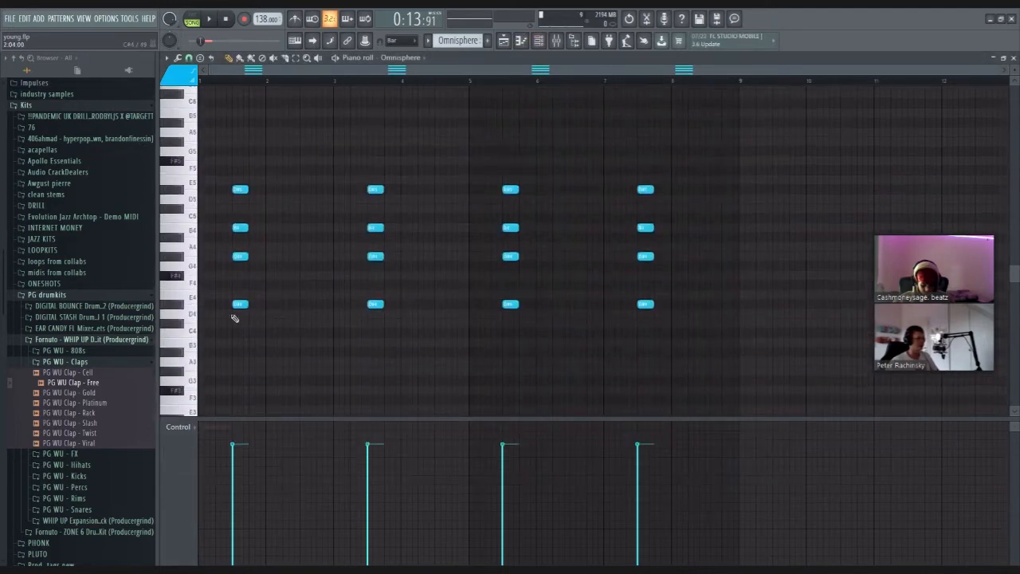
drag(229, 336, 761, 202)
ctrl+click(267, 292)
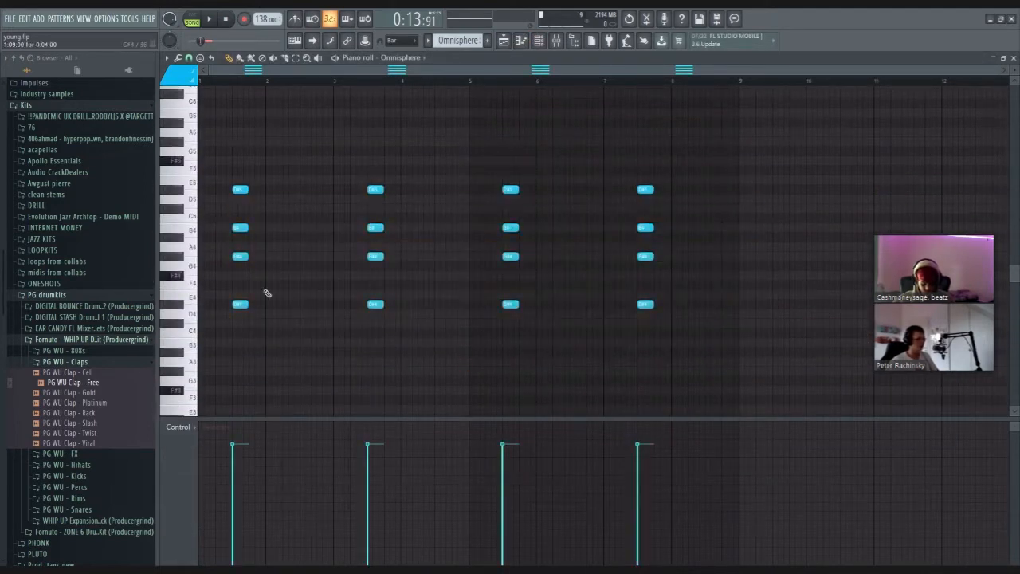
mouse_move(762, 157)
mouse_down()
mouse_move(408, 193)
mouse_move(143, 174)
mouse_move(137, 205)
mouse_move(306, 117)
mouse_up()
drag(719, 217, 268, 330)
ctrl+click(269, 330)
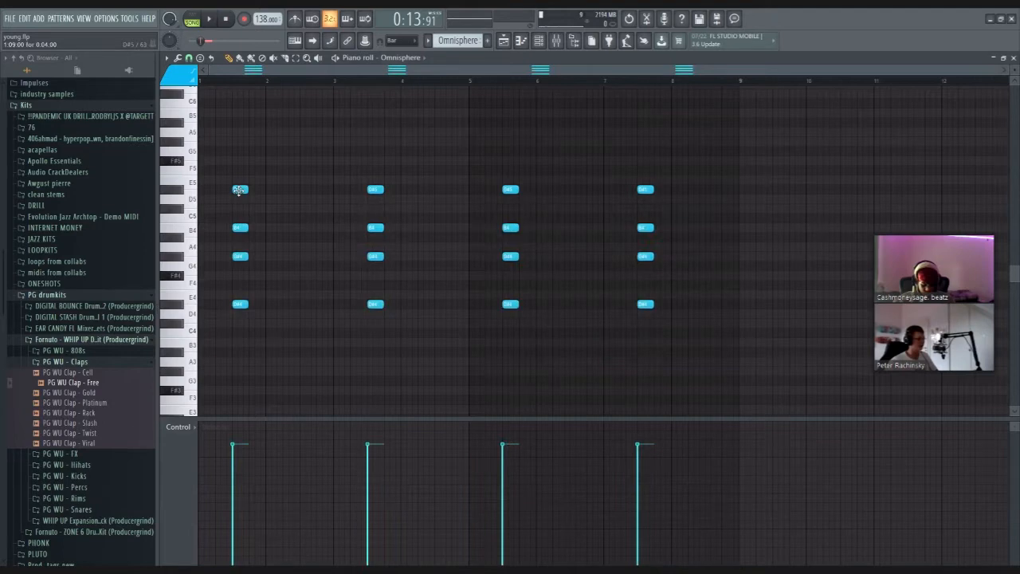
Check the piano roll's scale highlighting for root note and scale, then leave the piano roll for the playlist
click(167, 58)
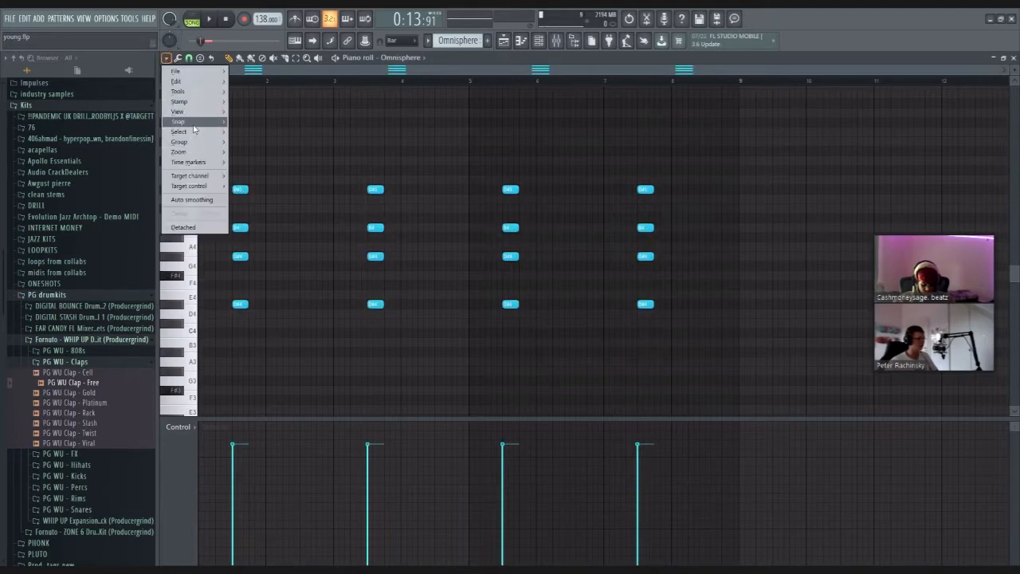
mouse_move(188, 112)
mouse_move(267, 257)
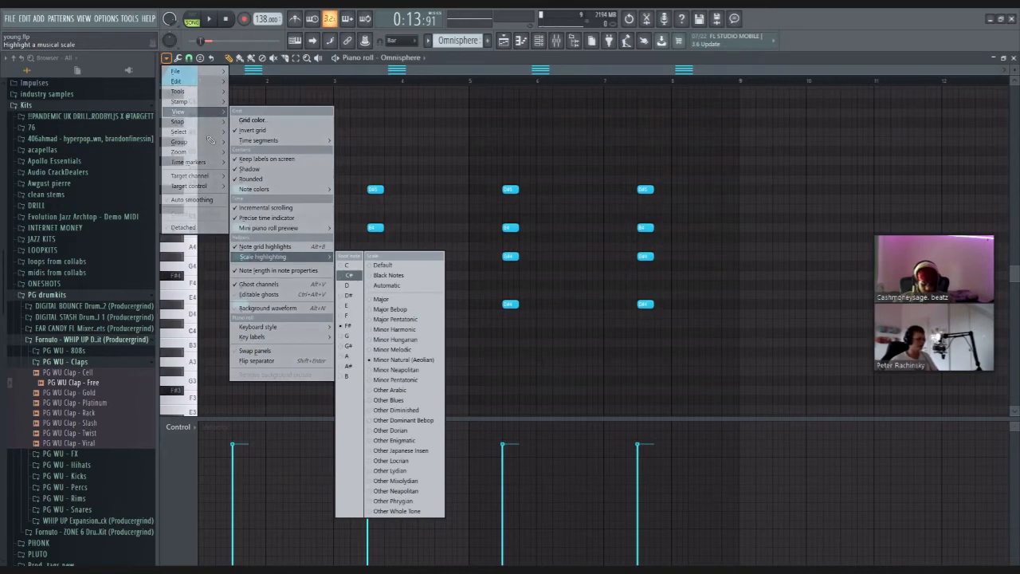
click(167, 58)
key(Escape)
key(Escape)
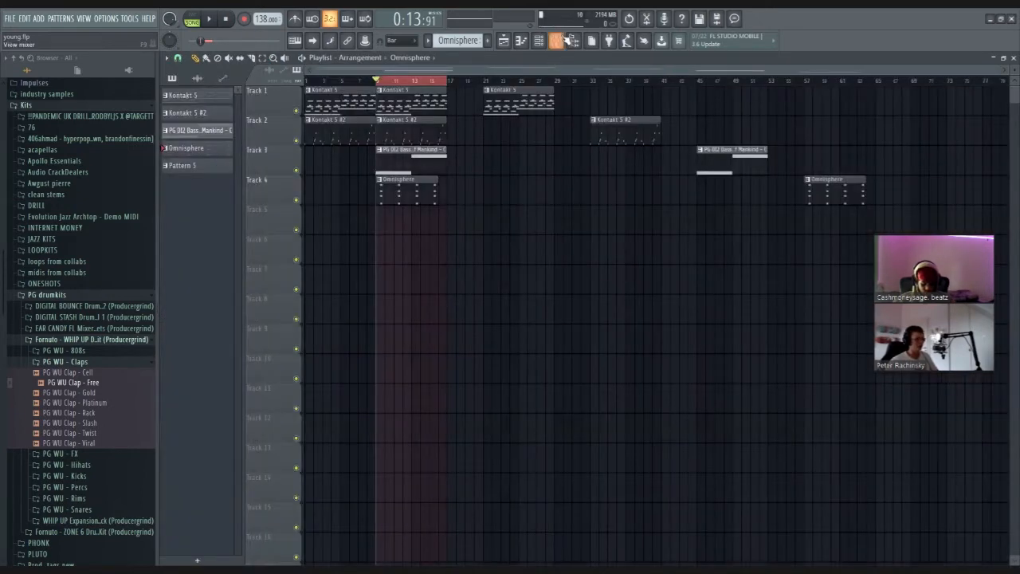
Inspect the ValhallaVintageVerb and Fruity Parametric EQ 2 settings on the Kontakt 5 mixer track
key(F9)
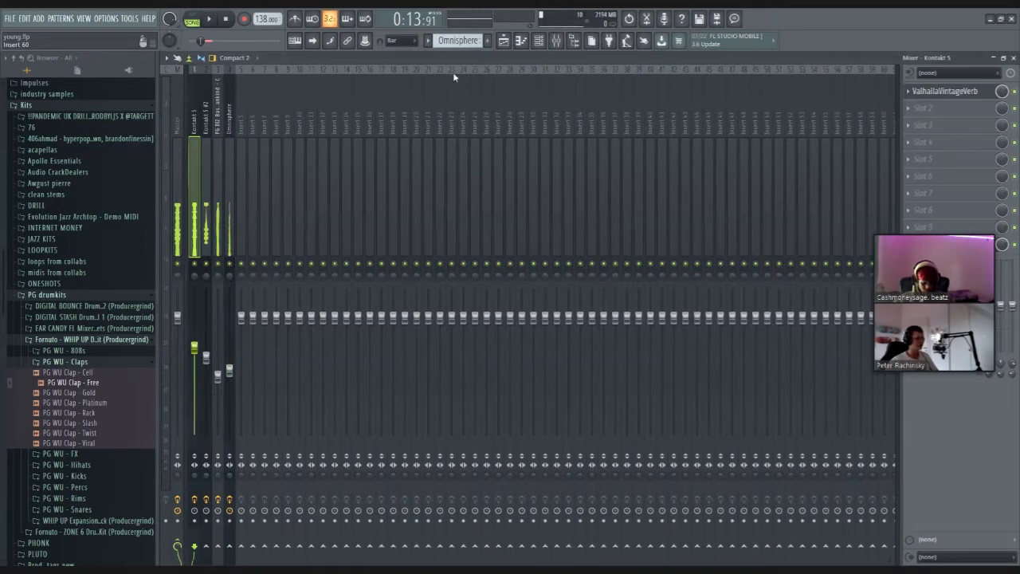
click(945, 91)
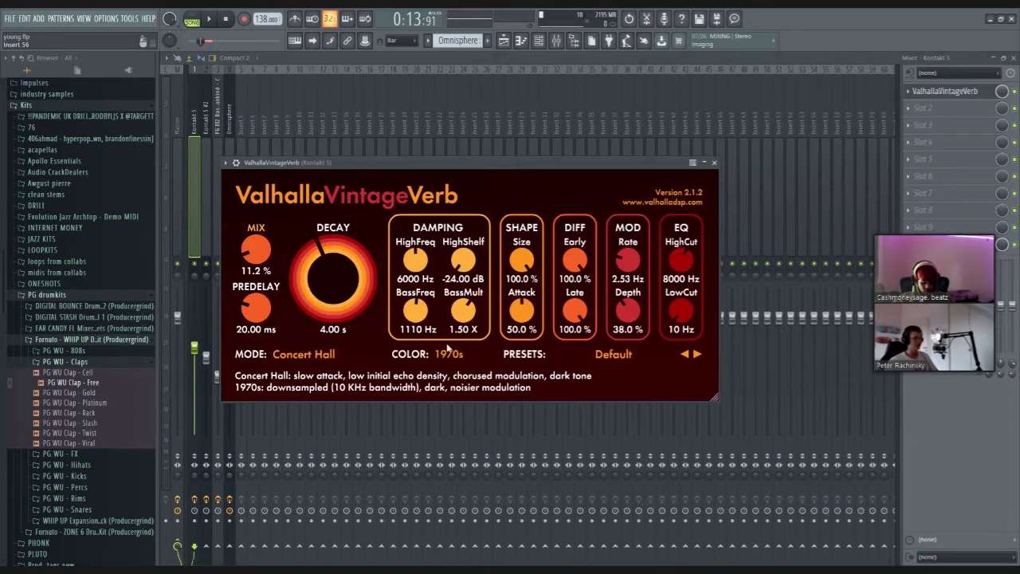
drag(374, 162, 350, 186)
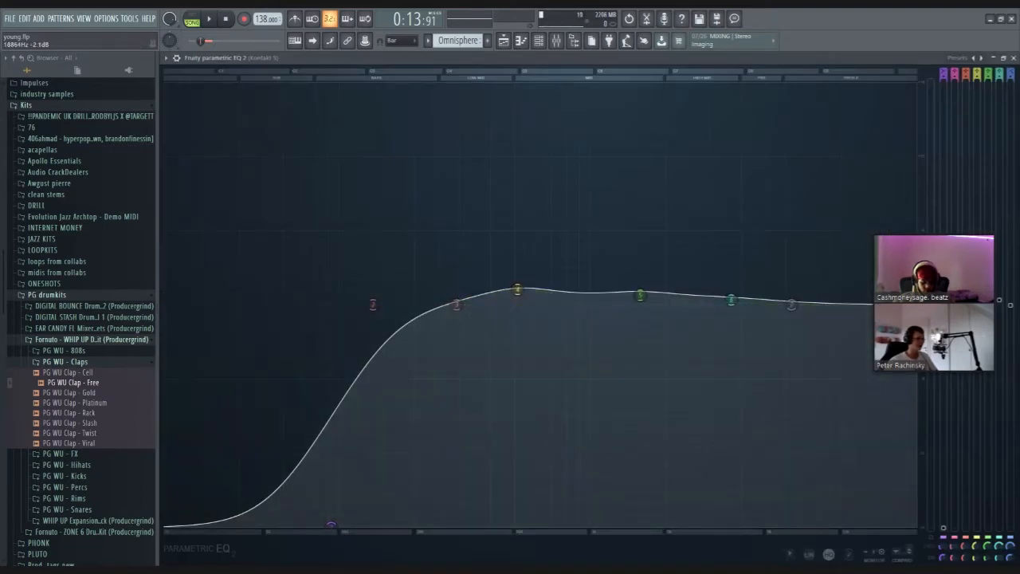
click(1014, 58)
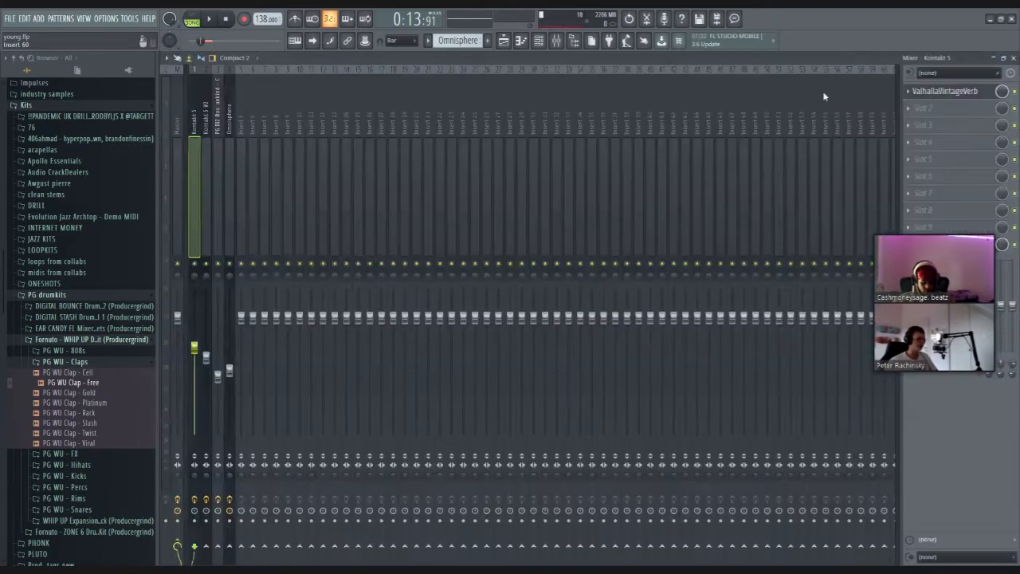
Inspect the Fruity Parametric EQ 2 curves on the Kontakt 5 #2 and reese bass mixer tracks
click(205, 125)
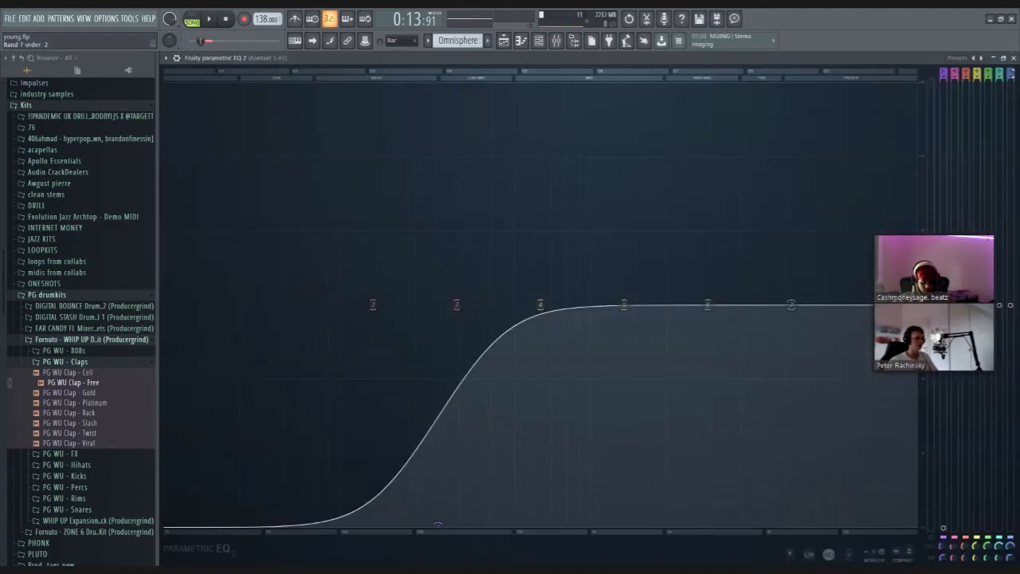
click(1014, 58)
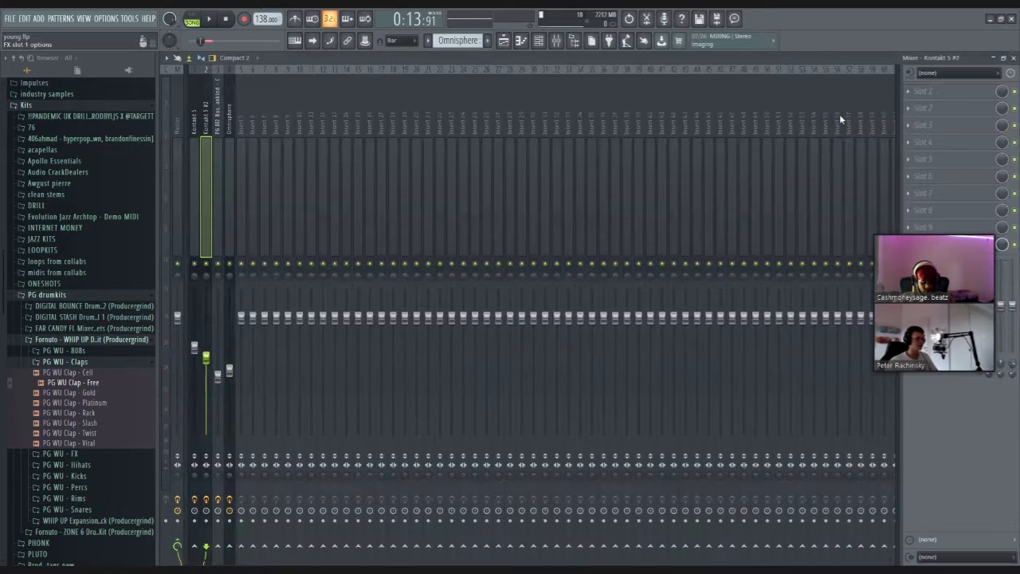
click(213, 145)
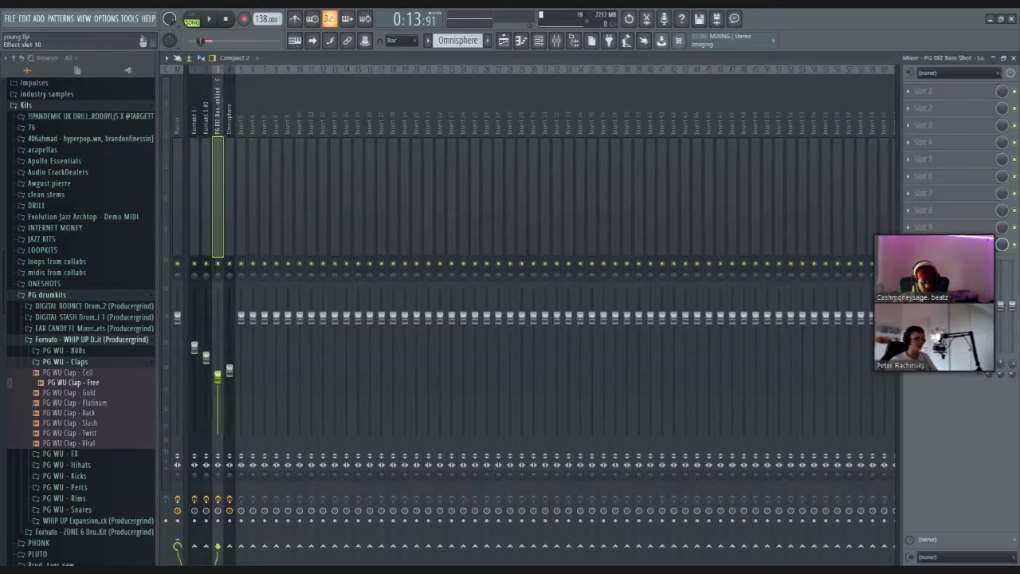
click(934, 245)
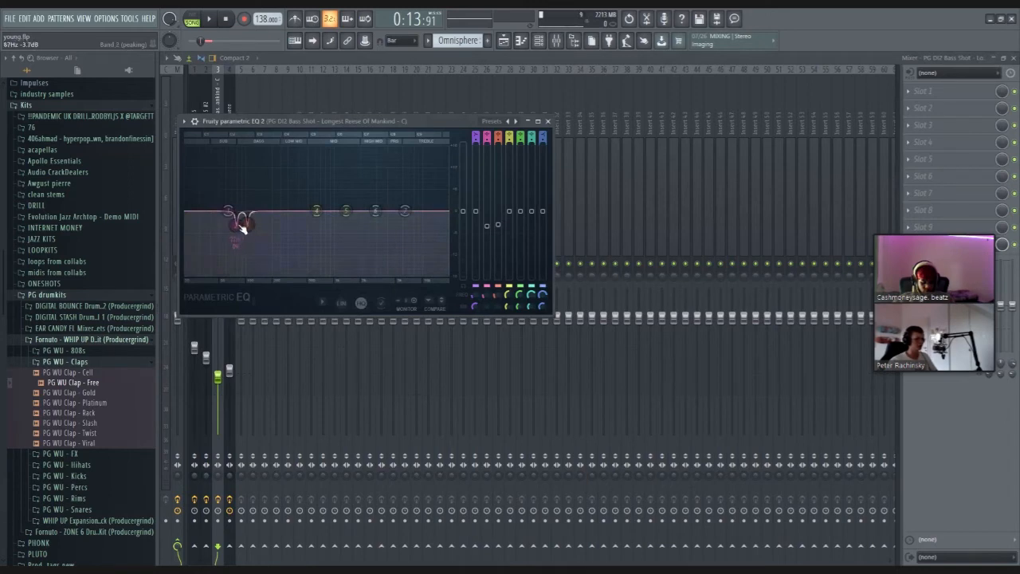
drag(241, 226, 235, 225)
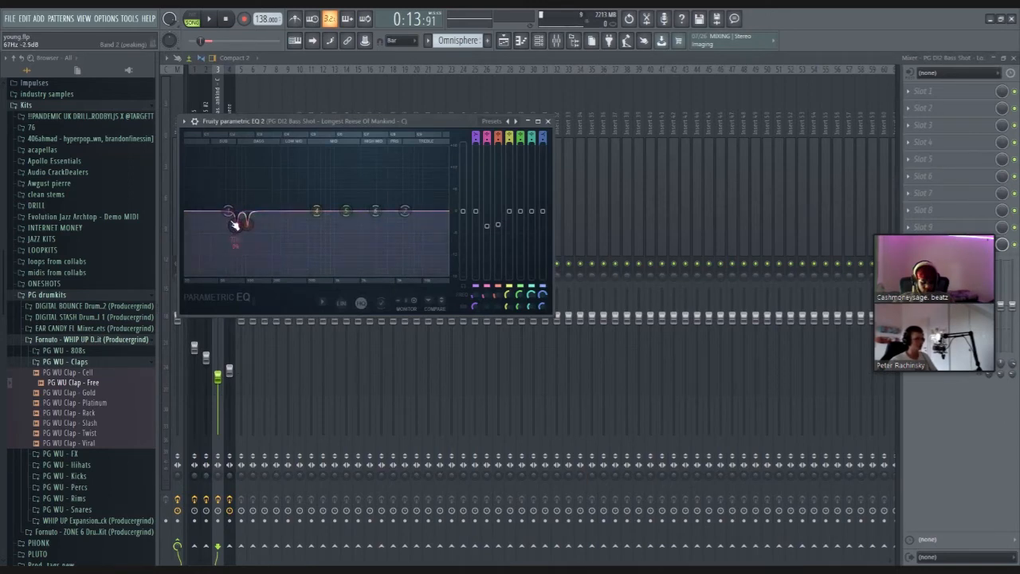
click(218, 104)
Inspect the ValhallaVintageVerb and EchoBoy settings on the Omnisphere mixer track
click(237, 166)
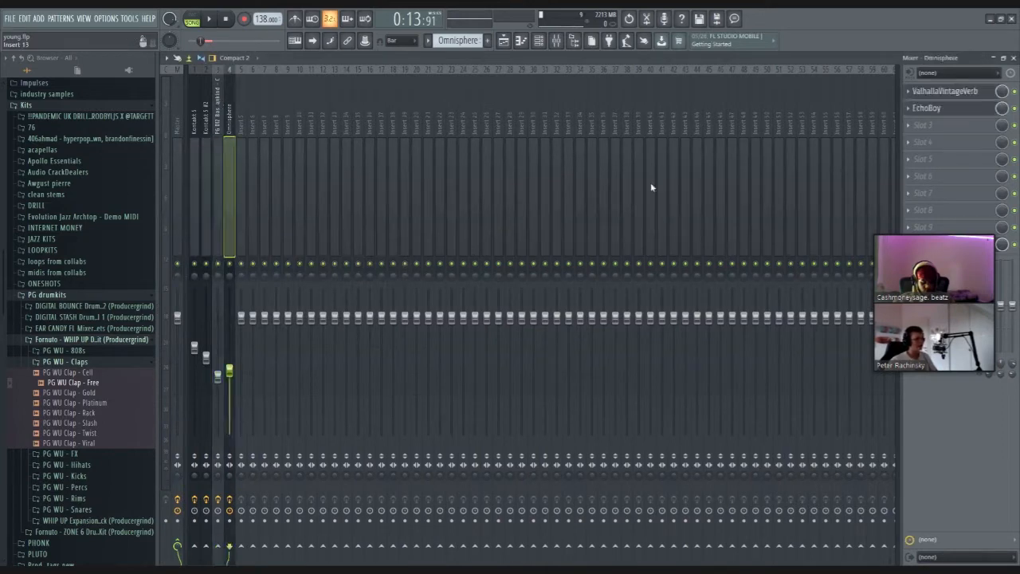
click(941, 92)
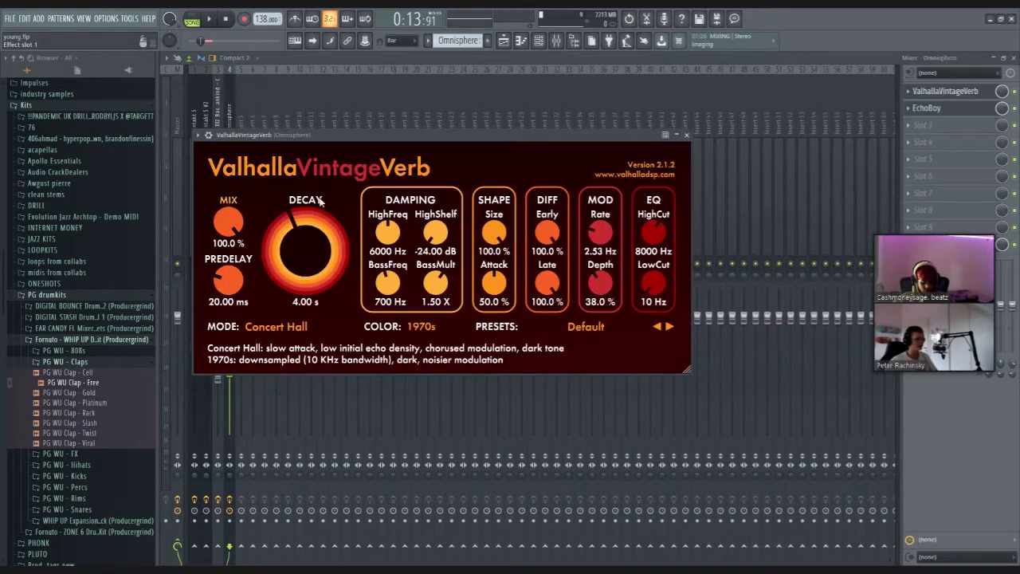
drag(325, 136, 321, 172)
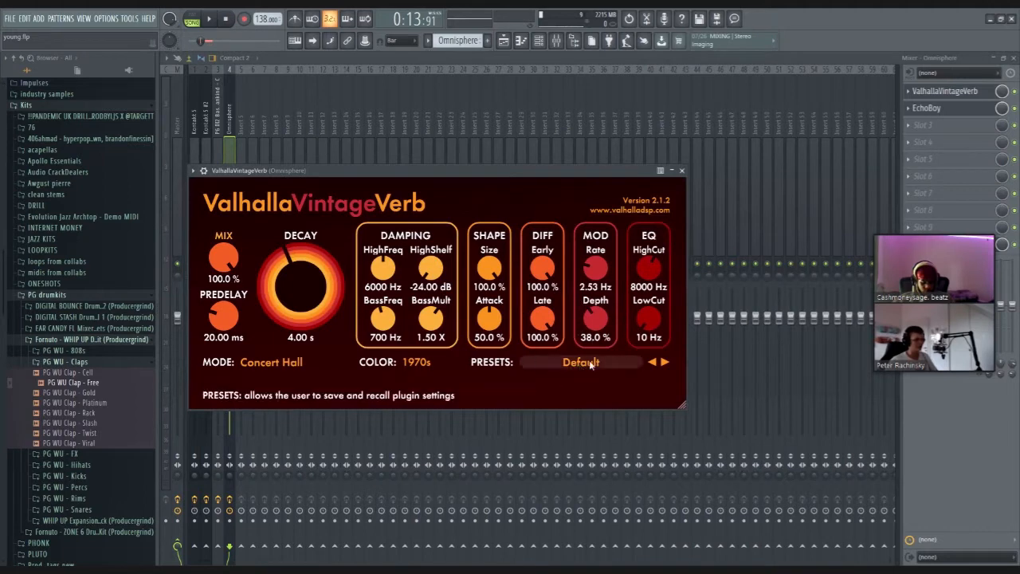
click(925, 108)
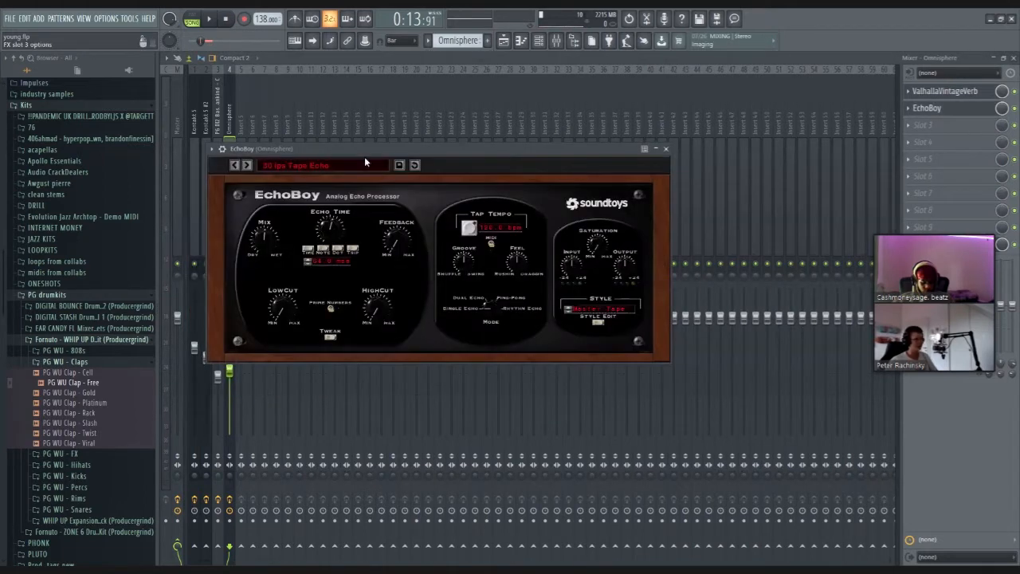
drag(365, 157, 362, 197)
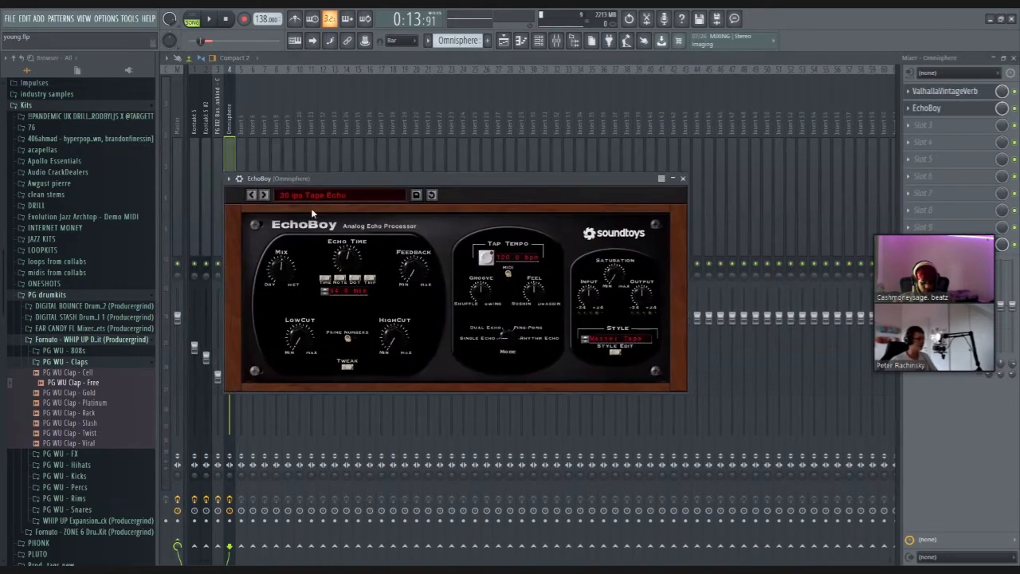
drag(369, 185, 345, 178)
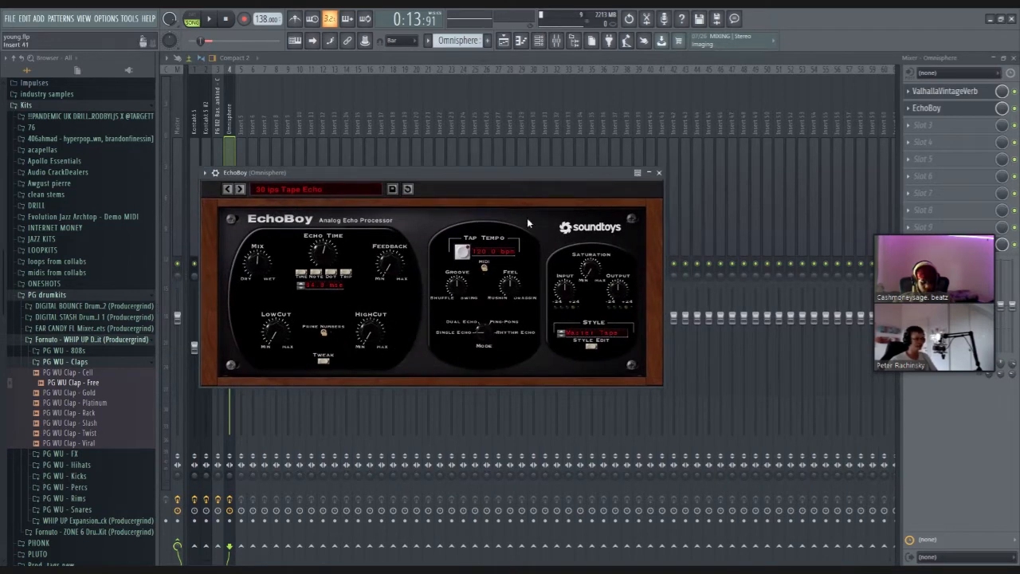
Examine the low-end cut in the Omnisphere track's Fruity Parametric EQ 2 and close the equalizer
click(945, 244)
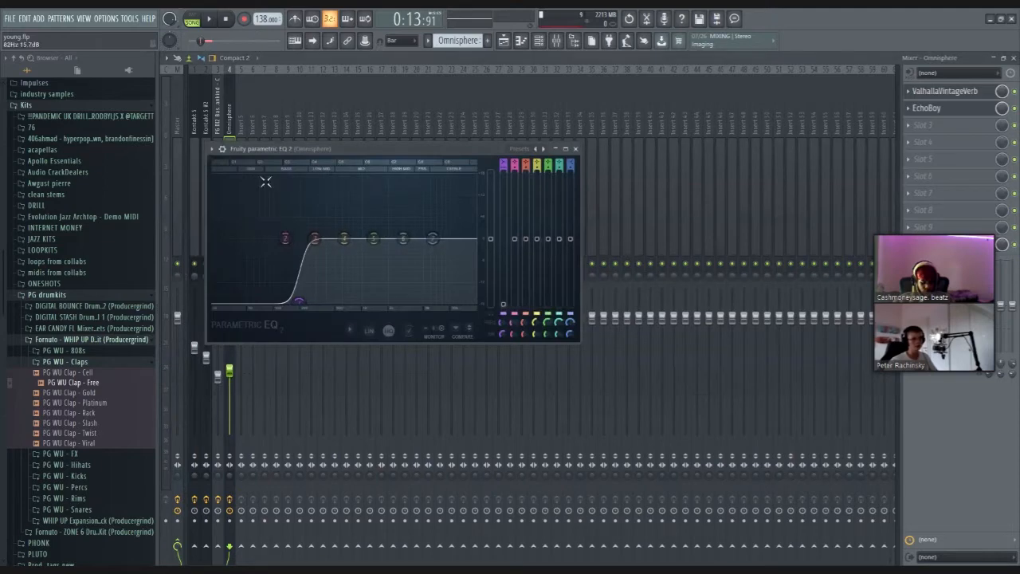
drag(311, 151, 350, 202)
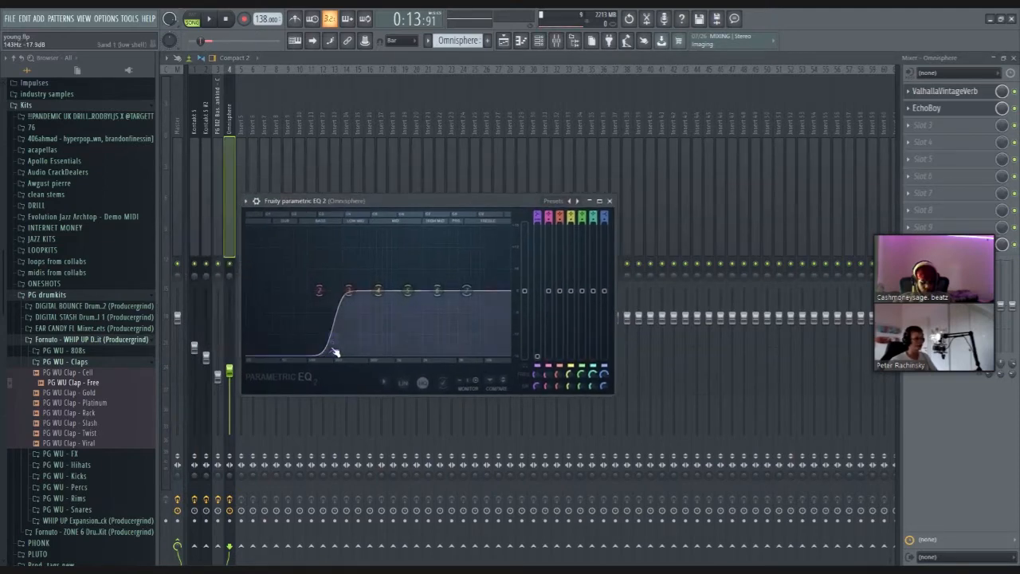
click(610, 200)
Open RC-20 Retro Color on the Master track and review its Wobble, Distort and EQ settings
click(173, 173)
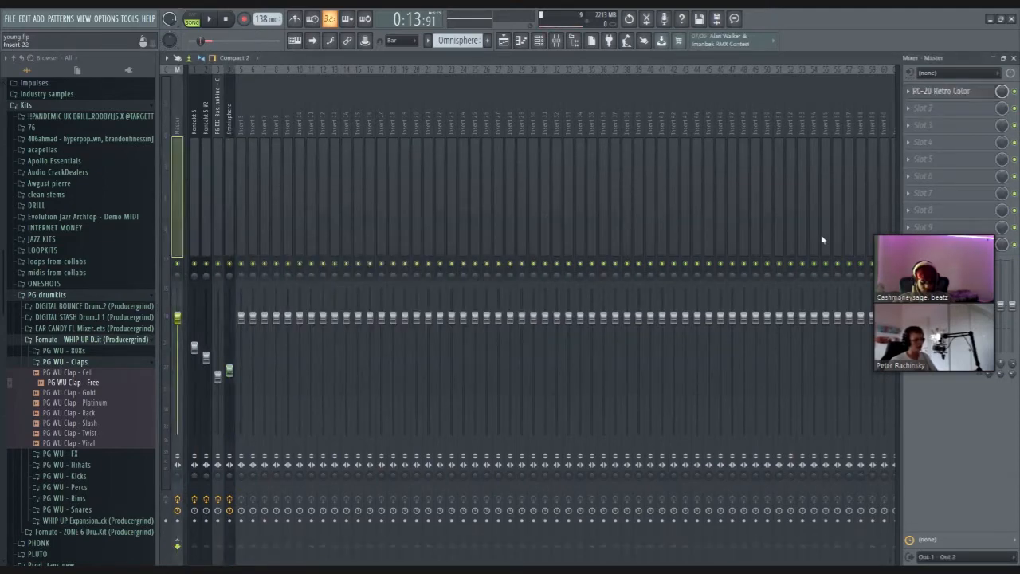
click(923, 95)
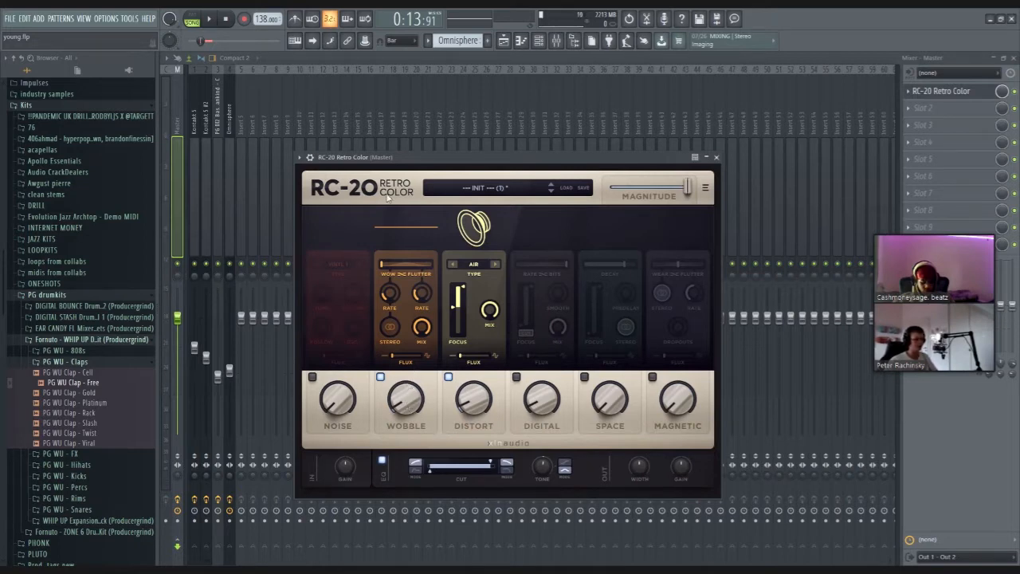
drag(395, 157, 420, 128)
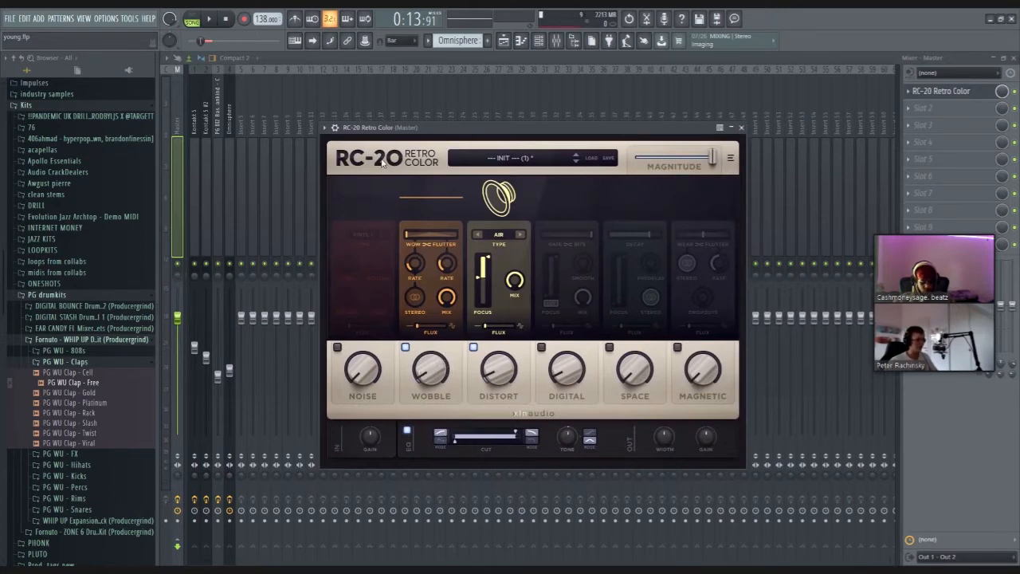
Check the playlist arrangement again and look through the Kontakt 5, Kontakt 5 #2, Omnisphere and reese bass tracks in the mixer
click(503, 41)
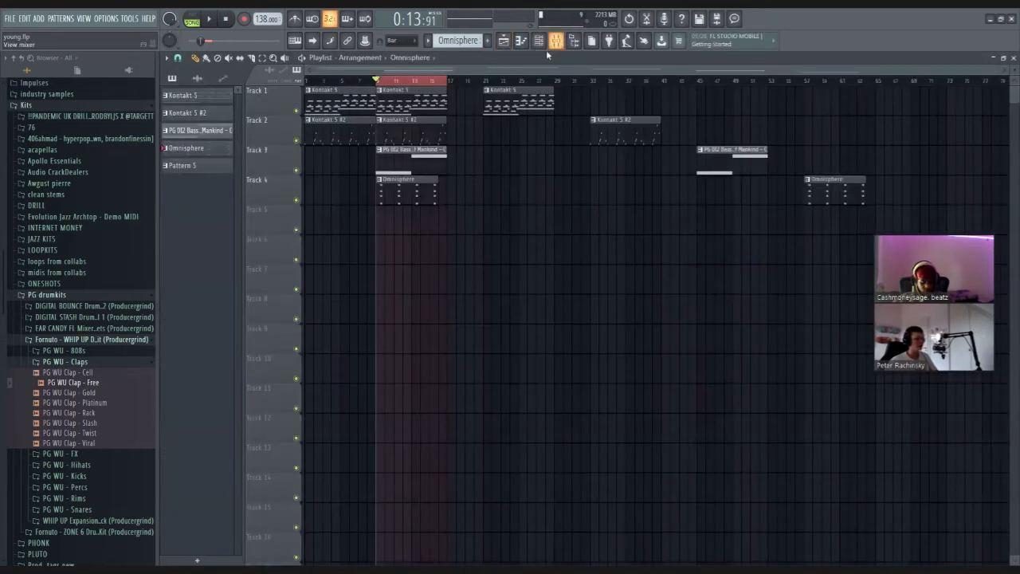
click(548, 47)
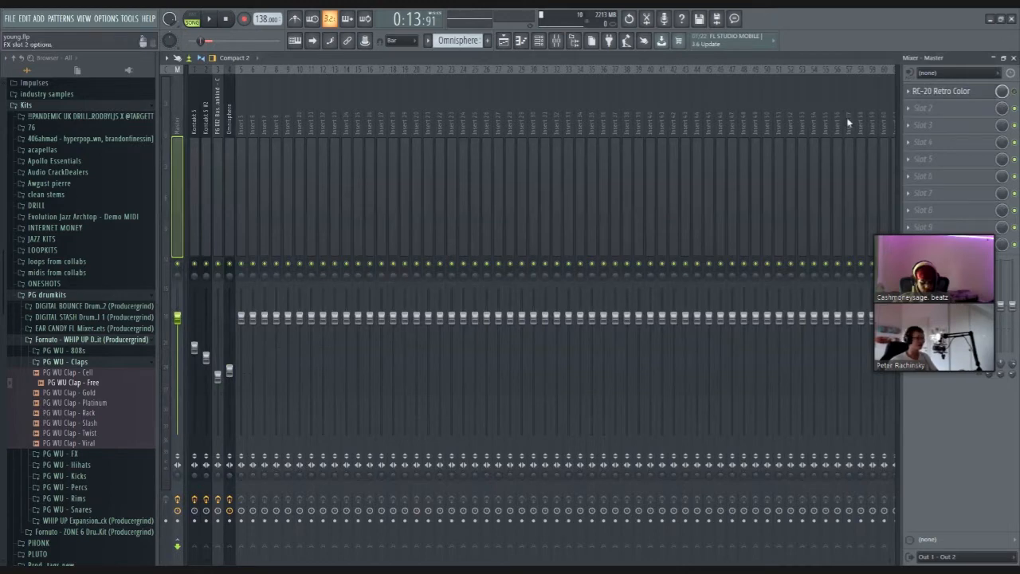
click(504, 41)
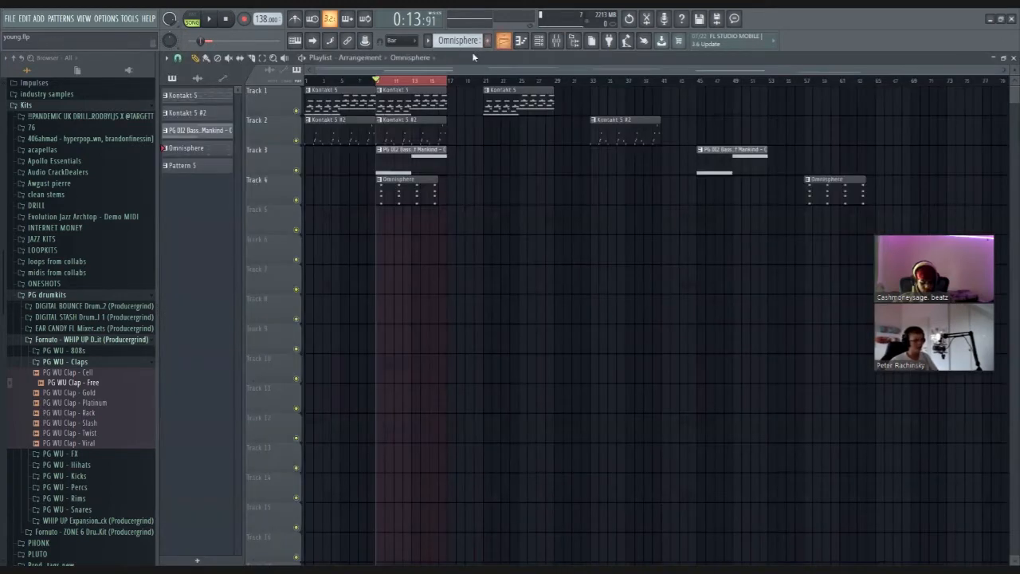
click(556, 41)
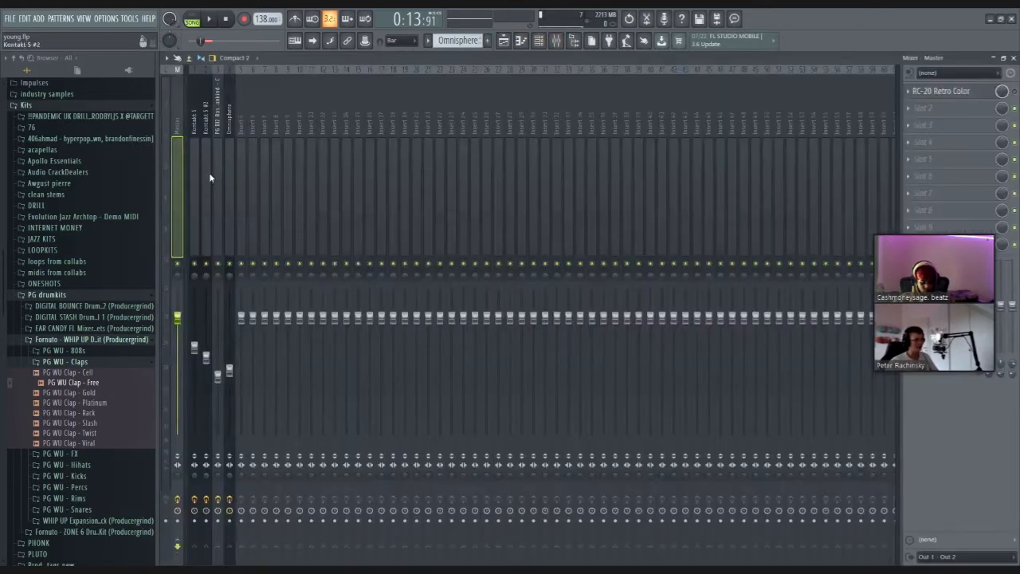
click(198, 177)
click(206, 166)
click(227, 165)
click(217, 164)
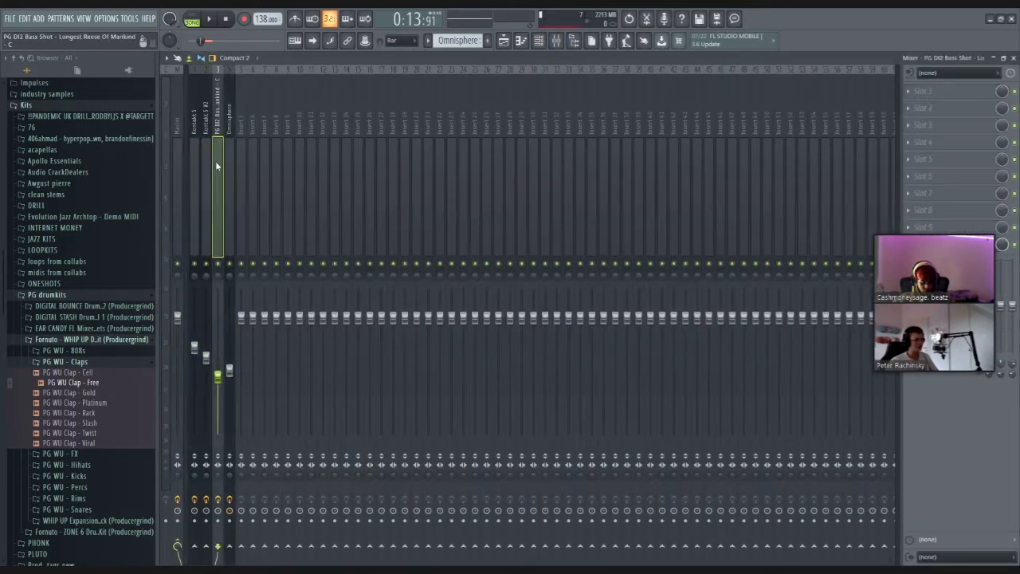
mouse_move(186, 162)
mouse_down()
mouse_move(168, 159)
mouse_move(180, 158)
mouse_up()
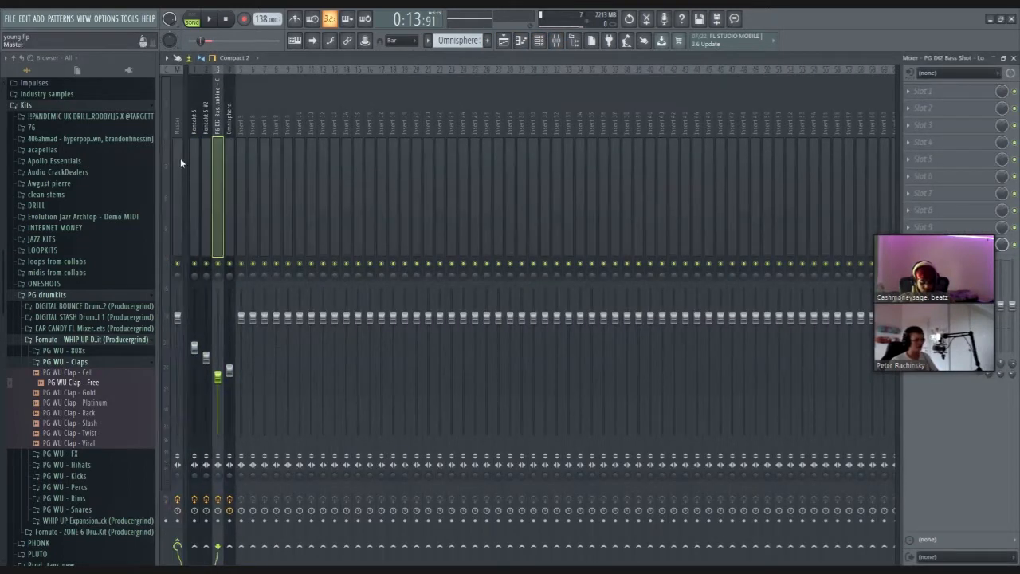
Compare the Master, Kontakt 5, Kontakt 5 #2, reese bass and Omnisphere mixer tracks and their effect slots
click(178, 159)
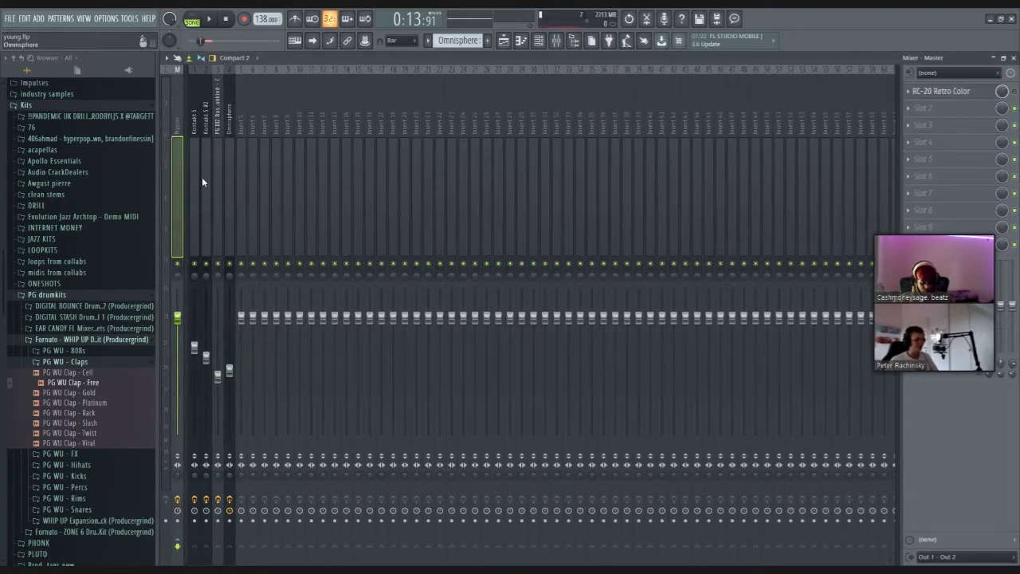
click(193, 219)
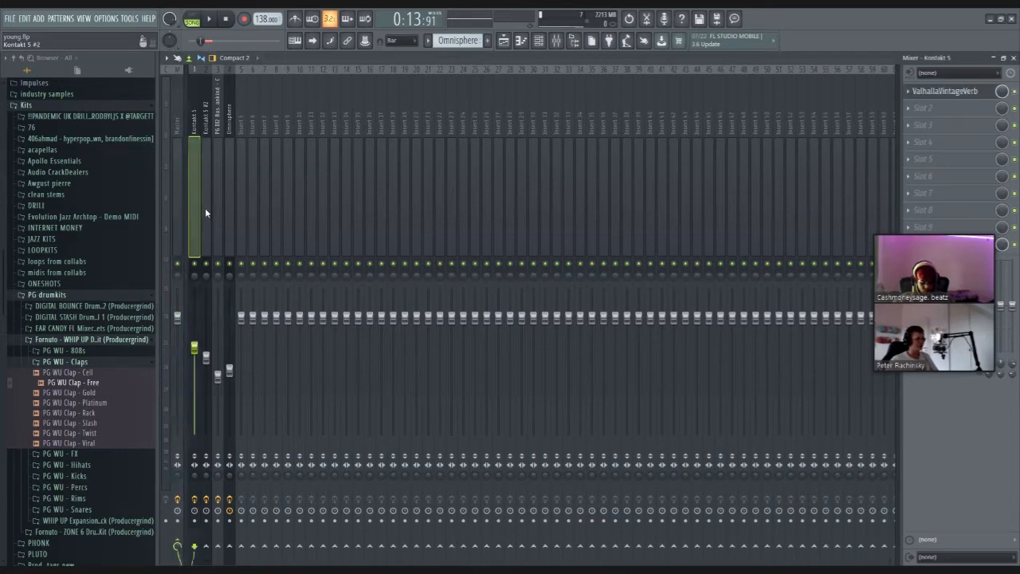
ctrl+shift+click(218, 209)
ctrl+shift+click(228, 209)
click(208, 218)
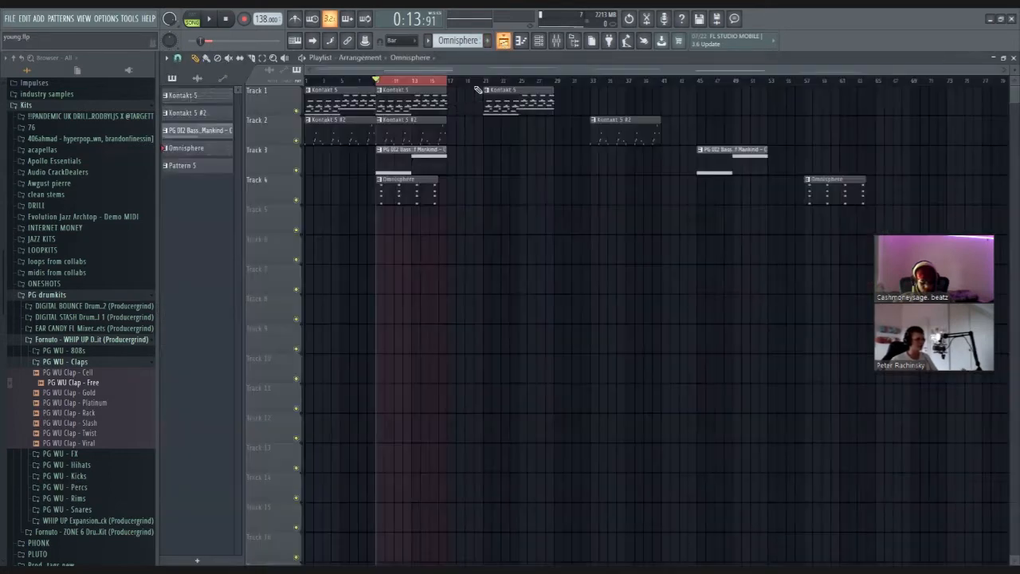
Select Pattern 5 and look over the arrangement in the playlist from bar 9
click(503, 40)
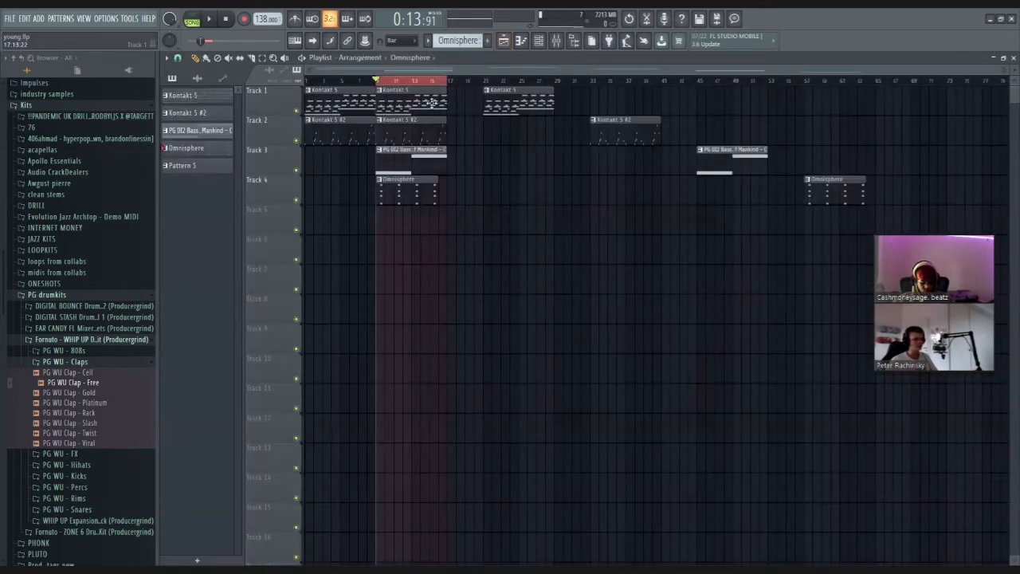
click(210, 166)
scroll(639, 132, up, 2)
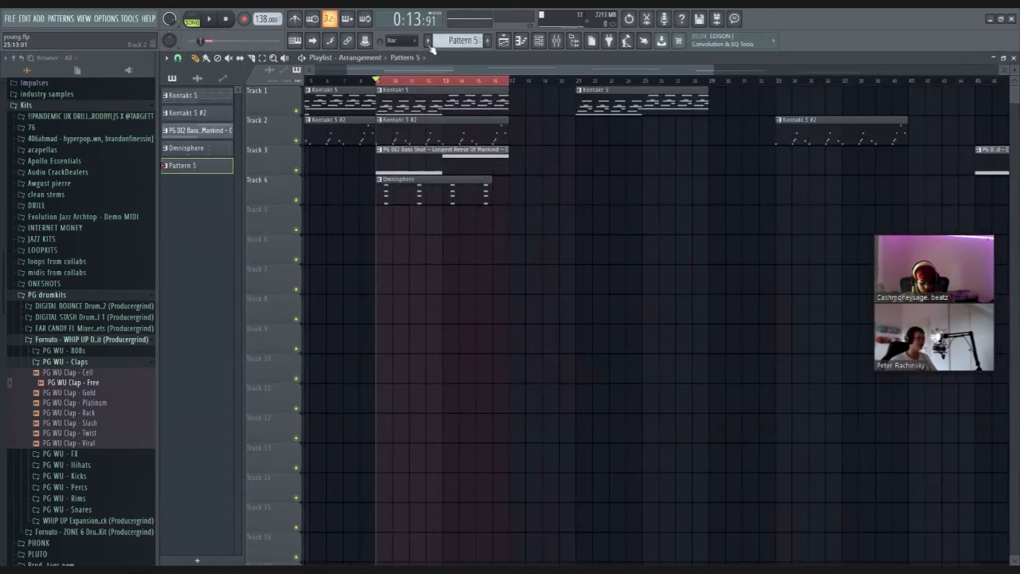
click(381, 83)
scroll(381, 83, down, 3)
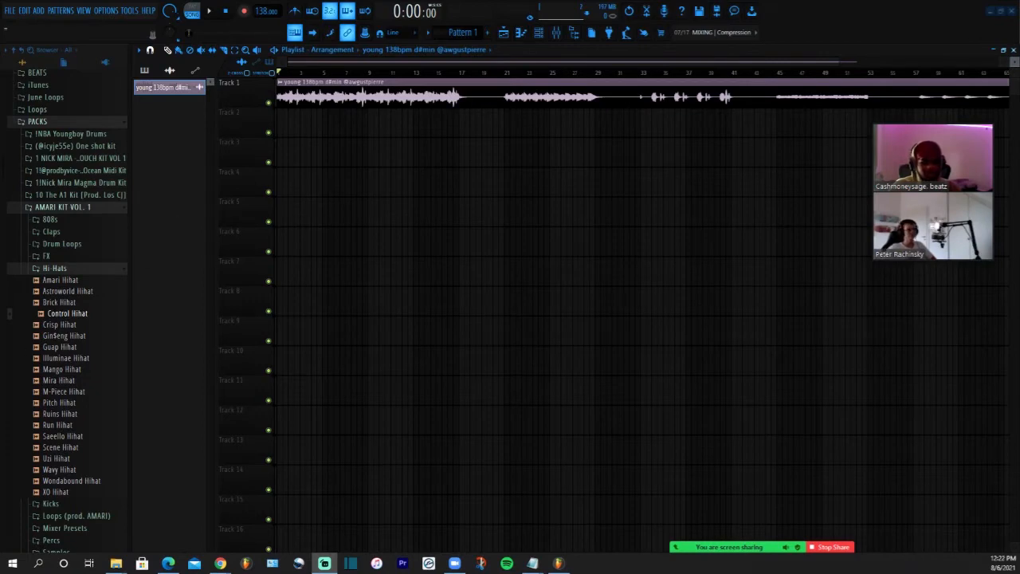
Slice the 138 BPM melody audio clip on Track 1 at bars 21, 33, 45 and 57
click(406, 65)
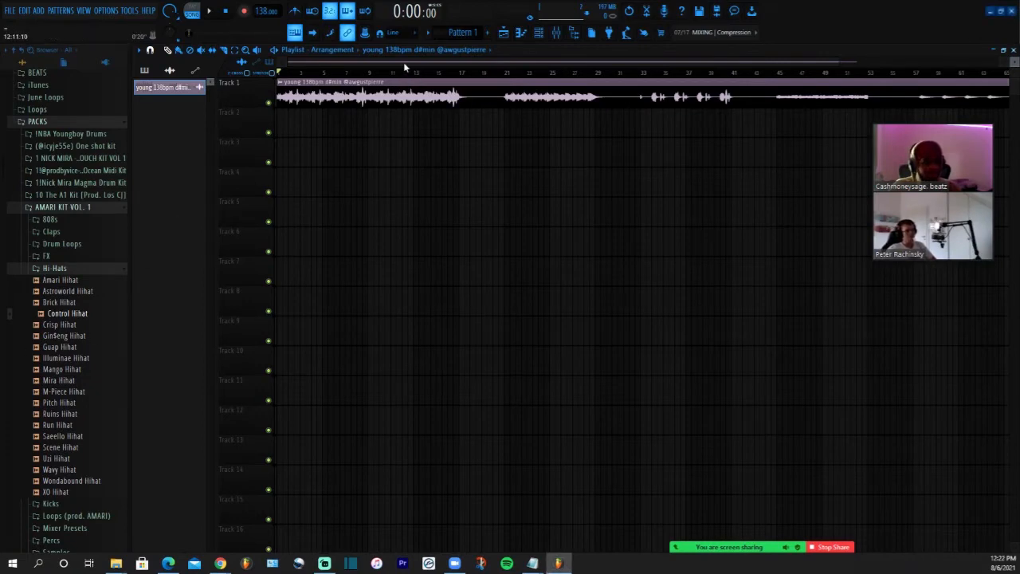
drag(801, 63, 845, 67)
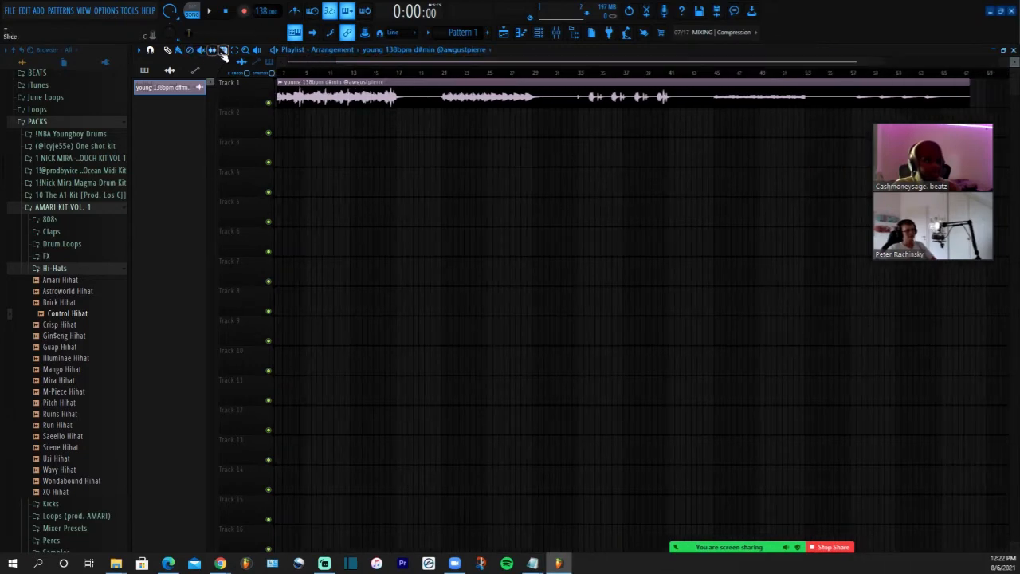
drag(447, 123, 445, 73)
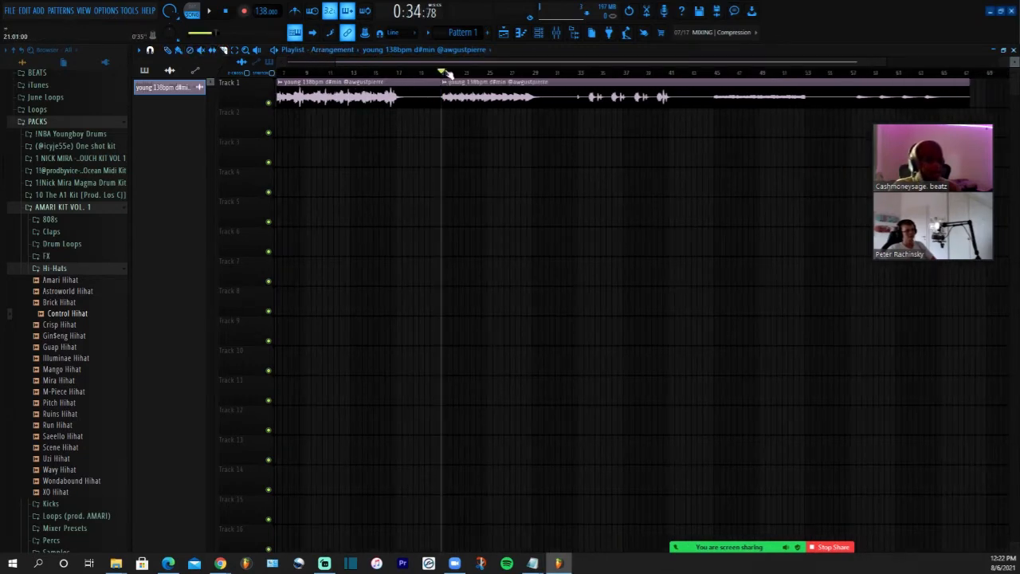
drag(581, 116, 582, 74)
drag(715, 115, 717, 74)
drag(857, 73, 996, 62)
click(853, 73)
click(225, 11)
Delete the first full-melody section and stack the four remaining instrument sections from bar 1 on Tracks 1 to 4
right_click(407, 96)
drag(475, 95, 297, 95)
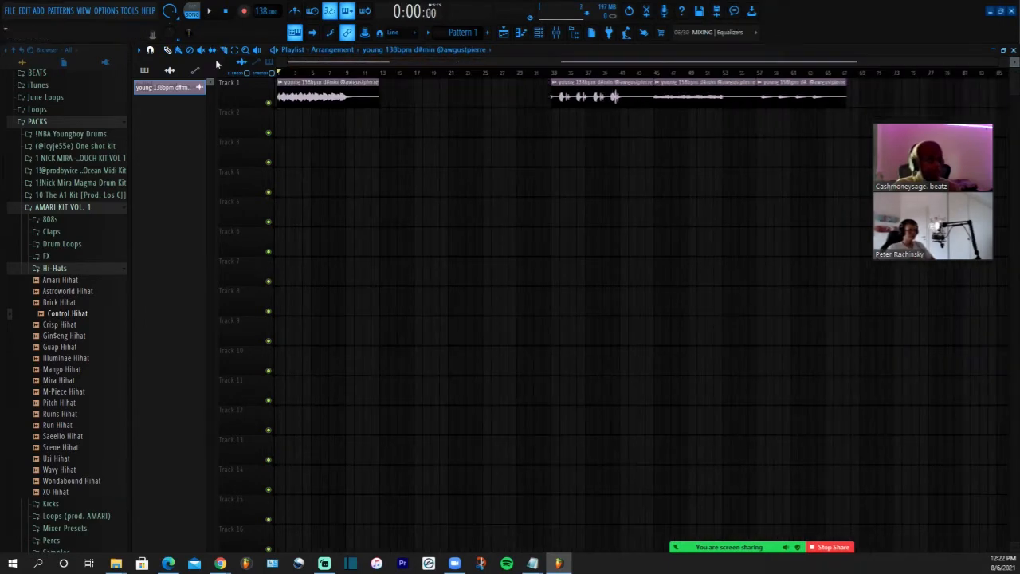
drag(584, 97, 301, 129)
key(space)
drag(785, 97, 299, 158)
drag(685, 95, 295, 160)
Slice all four stacked clips at bar 9 and delete the leftovers to keep eight bars of each
click(224, 51)
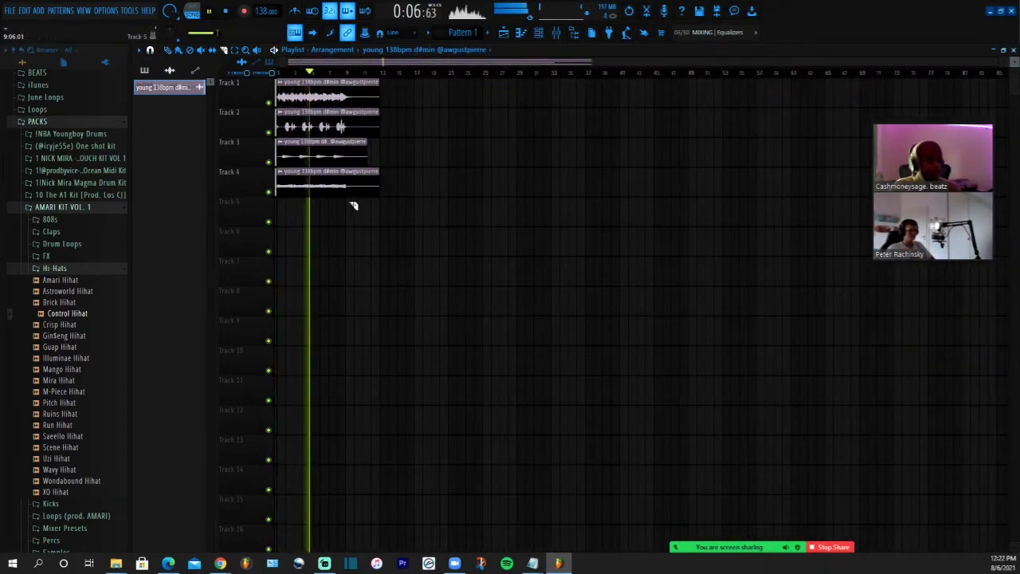
drag(346, 204, 346, 76)
click(168, 50)
right_click(360, 96)
click(144, 70)
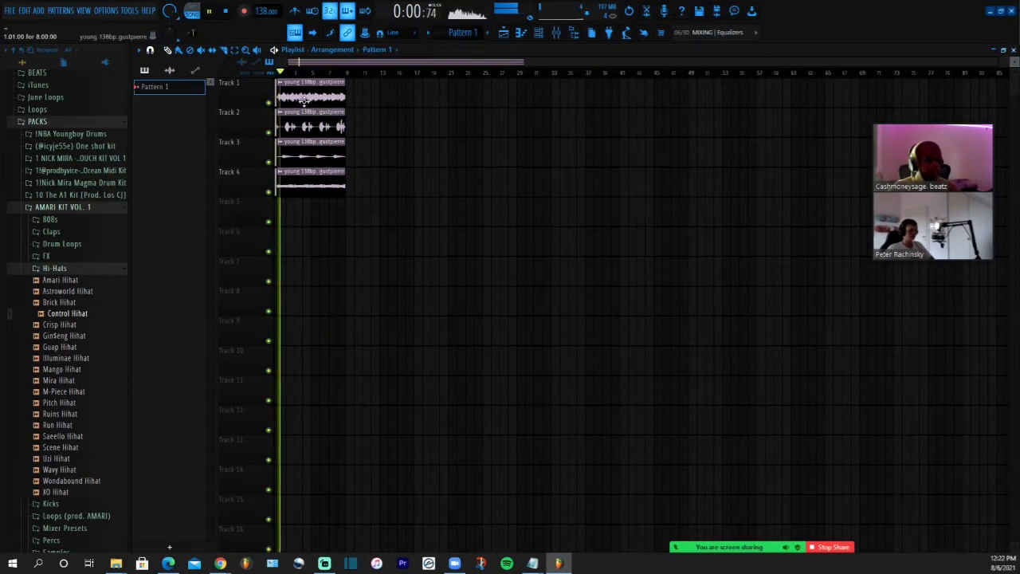
mouse_move(997, 62)
mouse_down()
mouse_move(299, 79)
mouse_move(999, 64)
mouse_up()
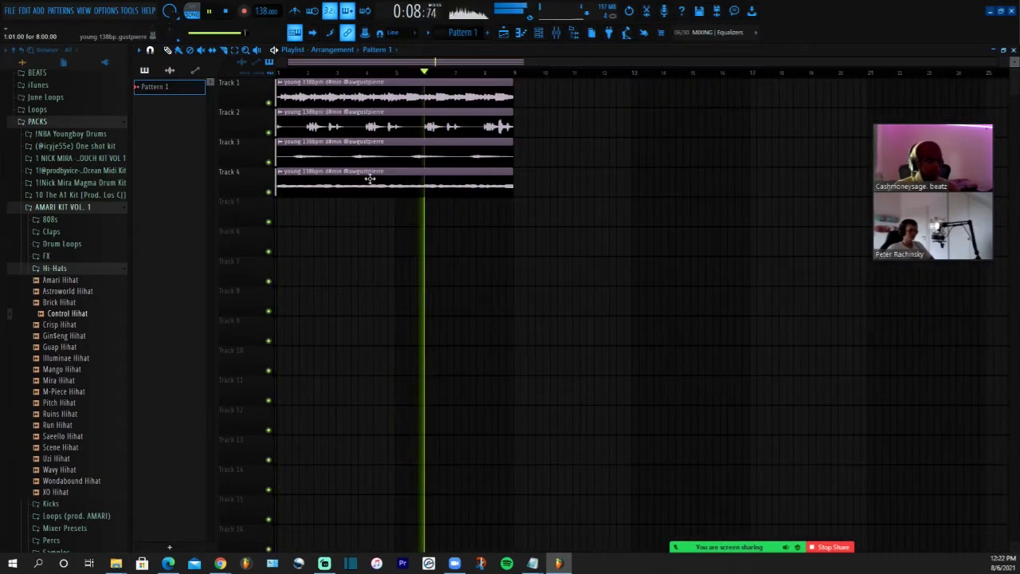
Stop playback, route the melody clip's channel to mixer Insert 1 and mute Track 4
key(space)
double_click(369, 180)
click(458, 128)
click(269, 192)
double_click(330, 98)
Add Fruity Parametric EQ 2 to the first slot of Insert 1 and adjust its lowest band's type and position
click(557, 32)
click(908, 83)
mouse_move(911, 98)
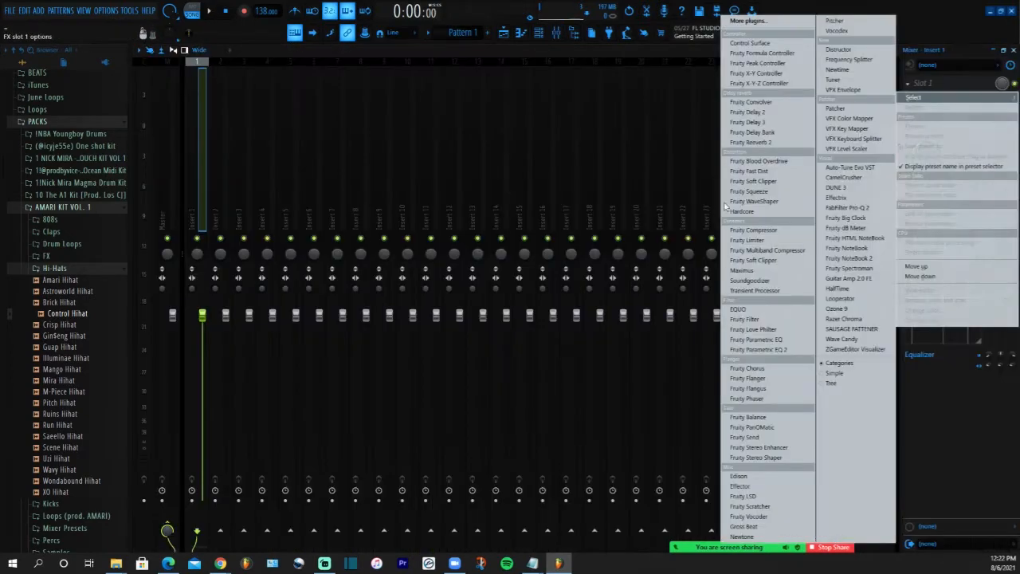
click(757, 349)
right_click(242, 245)
click(299, 282)
drag(241, 245, 270, 245)
click(503, 33)
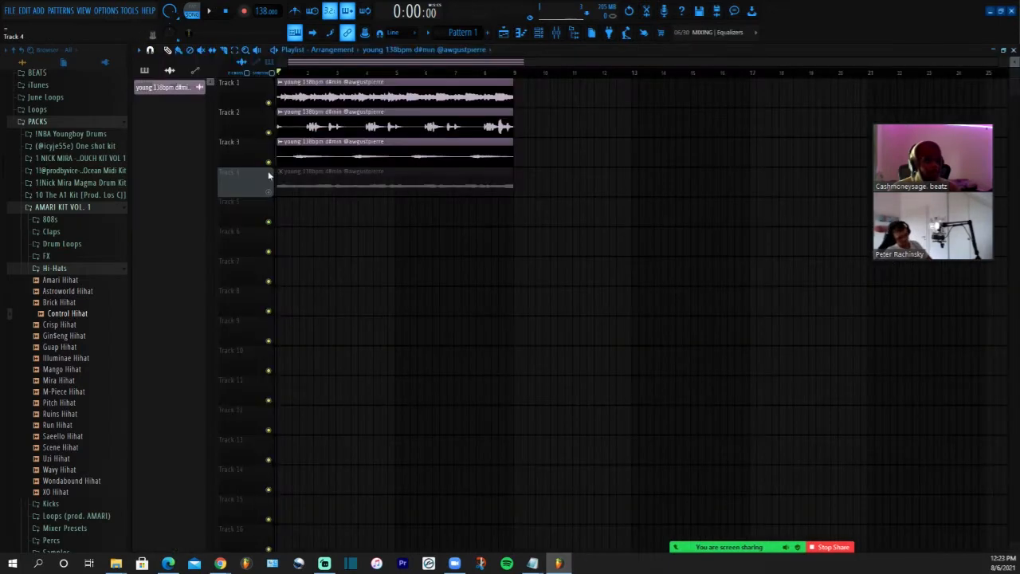
Make the melody clip on Track 4 unique and route its new channel to the Master
click(280, 172)
click(321, 252)
double_click(339, 185)
drag(456, 157, 455, 151)
click(470, 140)
Start playback, place Pattern 1 at the start of Track 5 and extend it to eight bars
key(space)
click(144, 71)
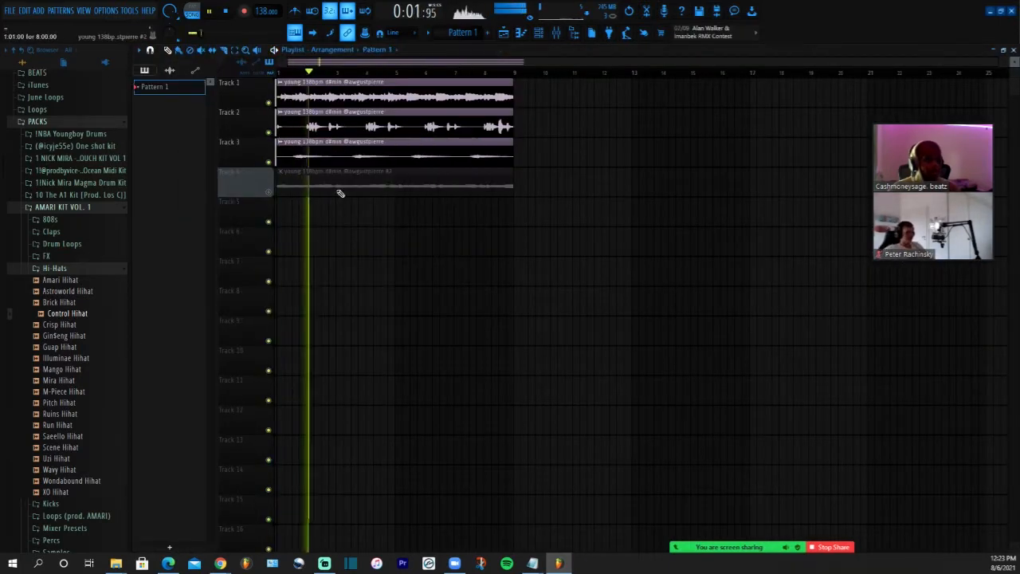
click(289, 211)
drag(304, 211, 517, 210)
Move the Track 2 clip to bar 9 and repeat the Track 1, Track 3 and Pattern 1 clips from bar 9
drag(390, 115, 626, 117)
drag(492, 143, 478, 103)
key(ctrl+b)
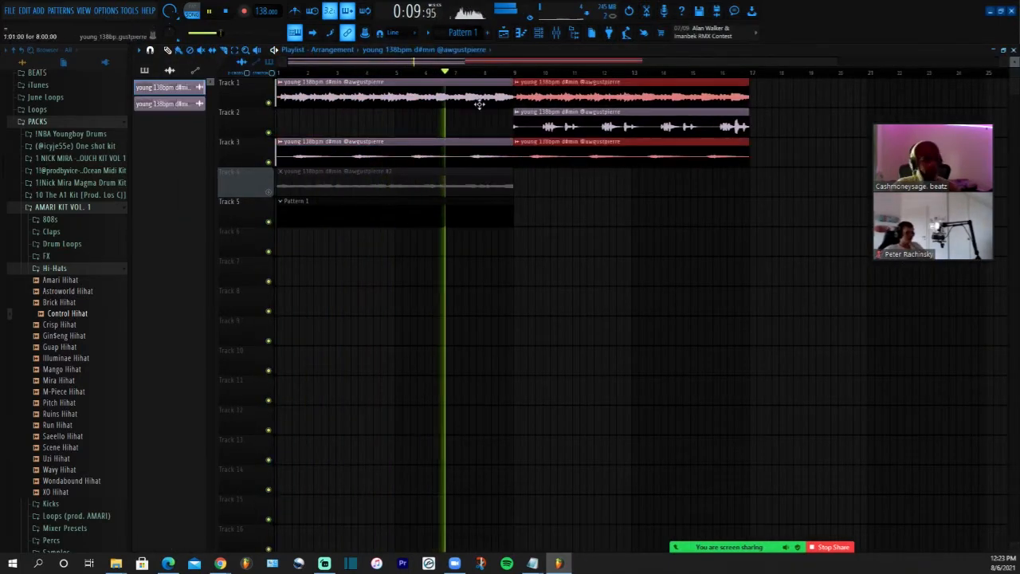
click(489, 213)
click(519, 218)
Load the newmaster preset from the mingohaha drum kit's Mixing Presets folder onto the Master mixer track
click(539, 33)
key(space)
scroll(73, 306, up, 5)
key(F9)
scroll(68, 301, down, 15)
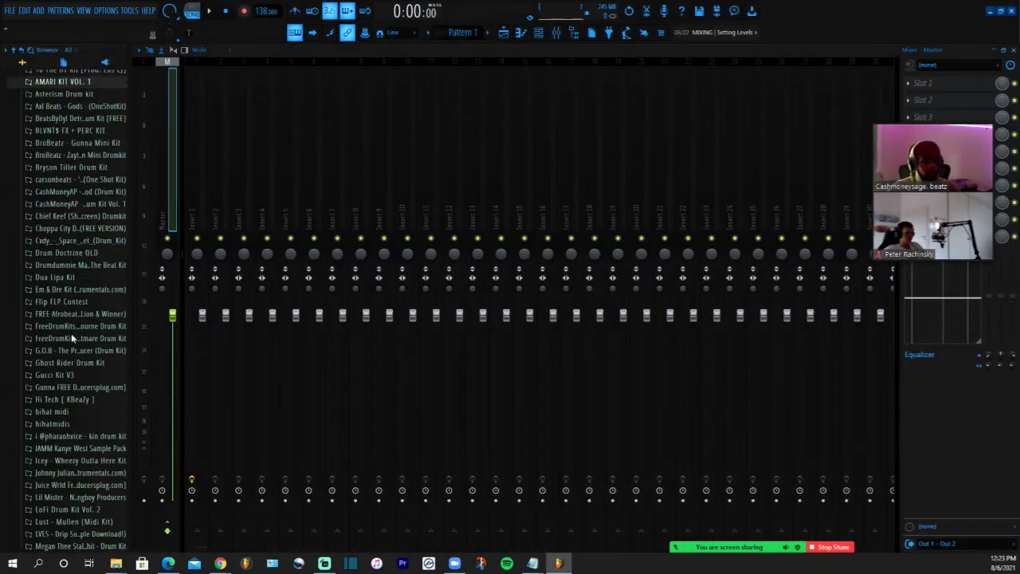
click(67, 301)
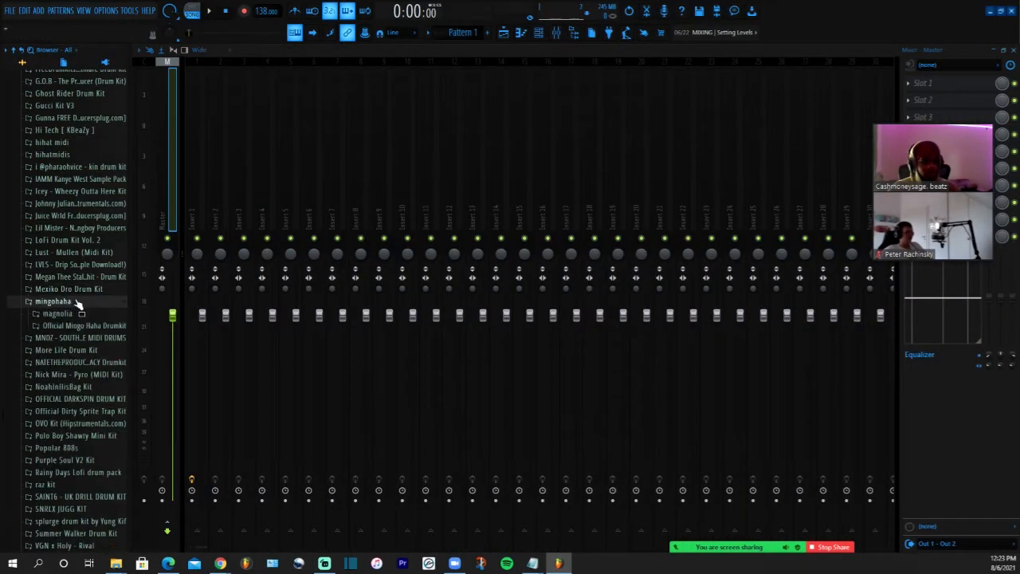
click(92, 126)
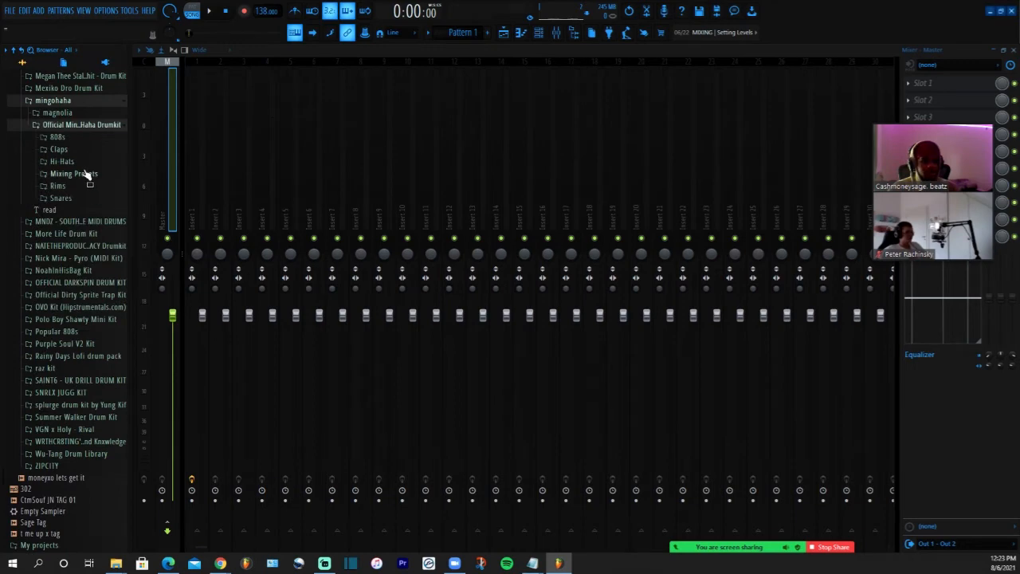
click(78, 162)
click(79, 163)
click(82, 174)
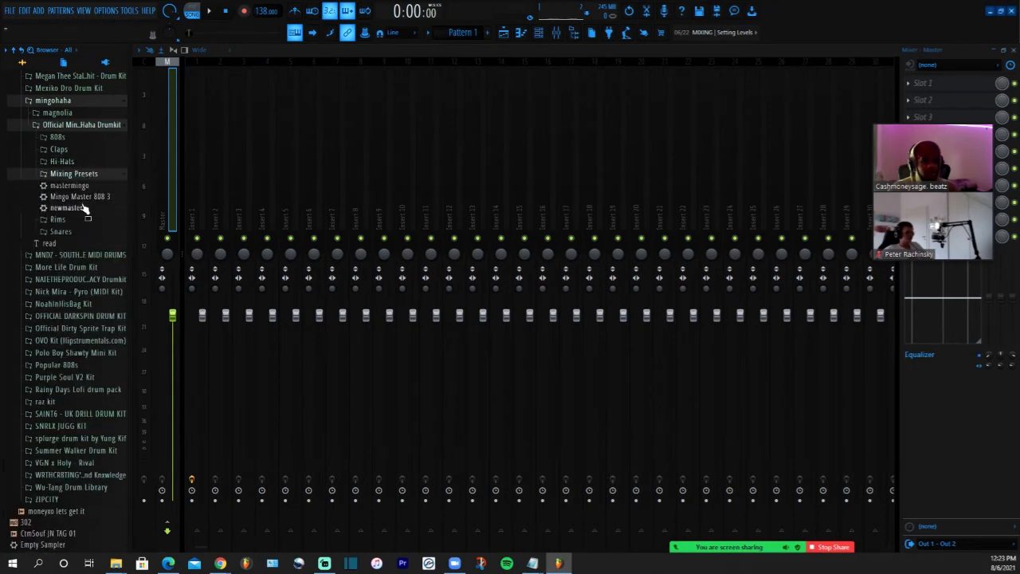
drag(67, 208, 168, 164)
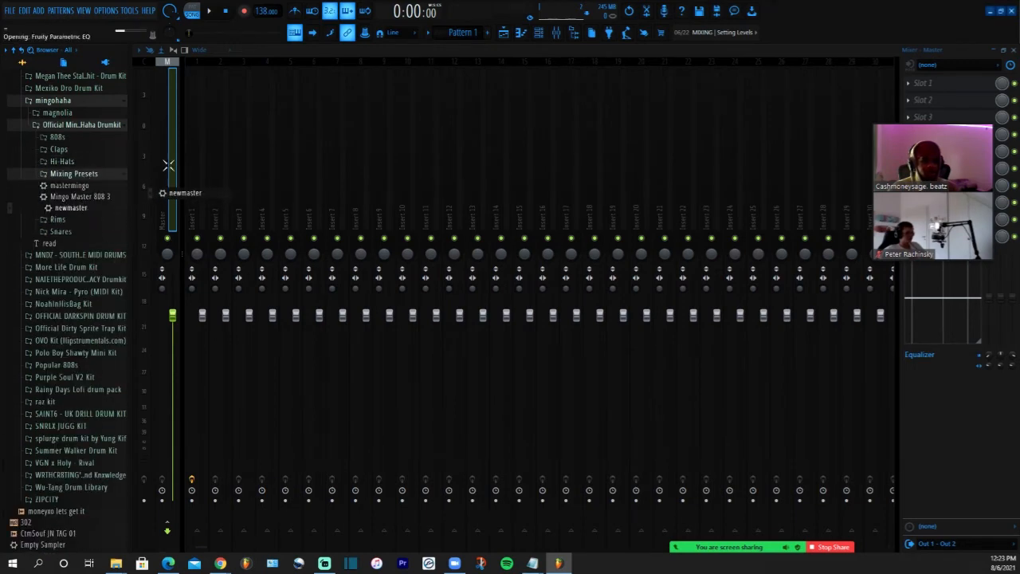
Add the Sizzle Hat 1 sample from the dvtchi kit's hihat folder as a new channel in the Channel rack
click(513, 36)
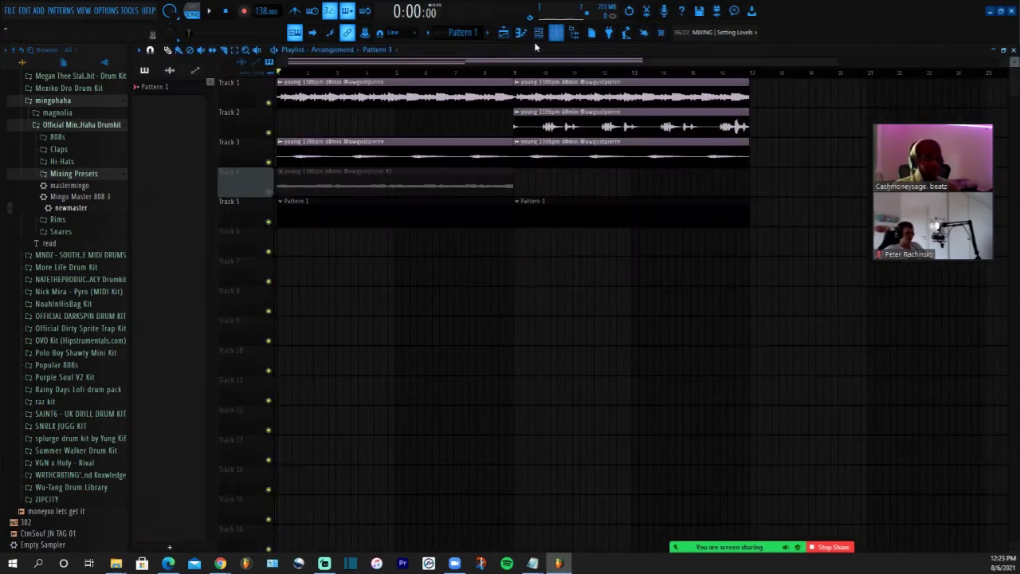
click(537, 39)
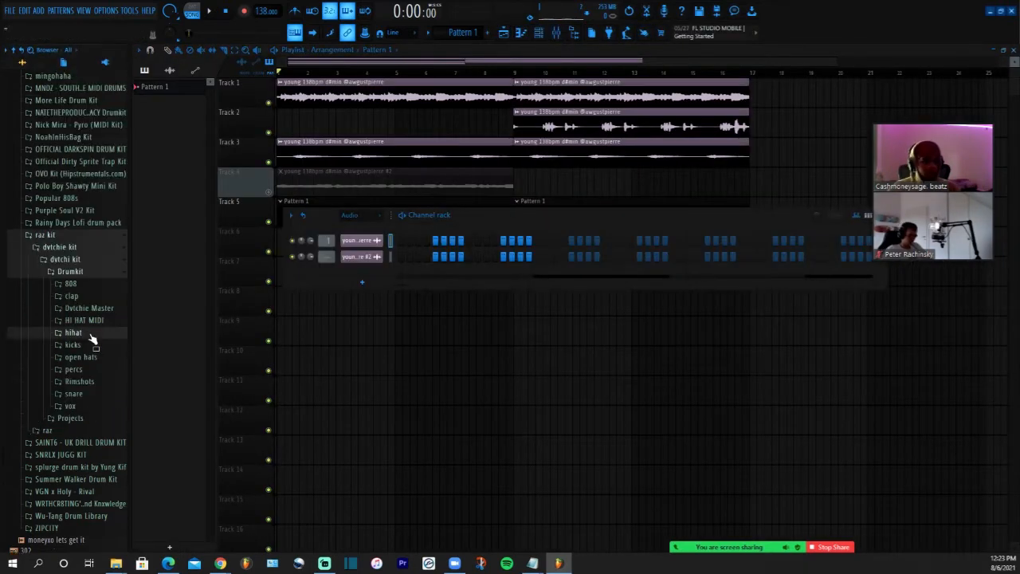
click(89, 335)
click(94, 357)
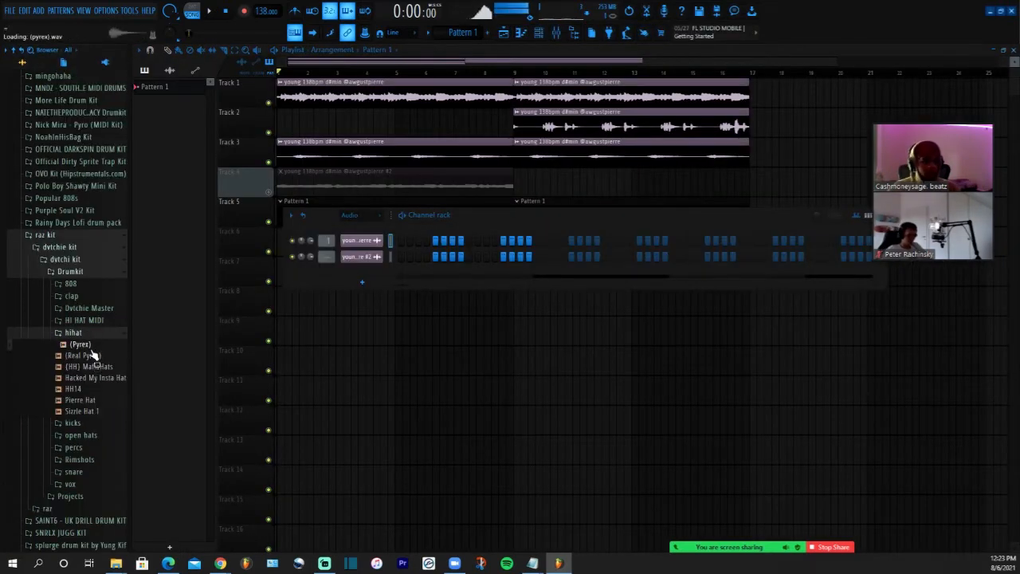
drag(94, 412, 360, 277)
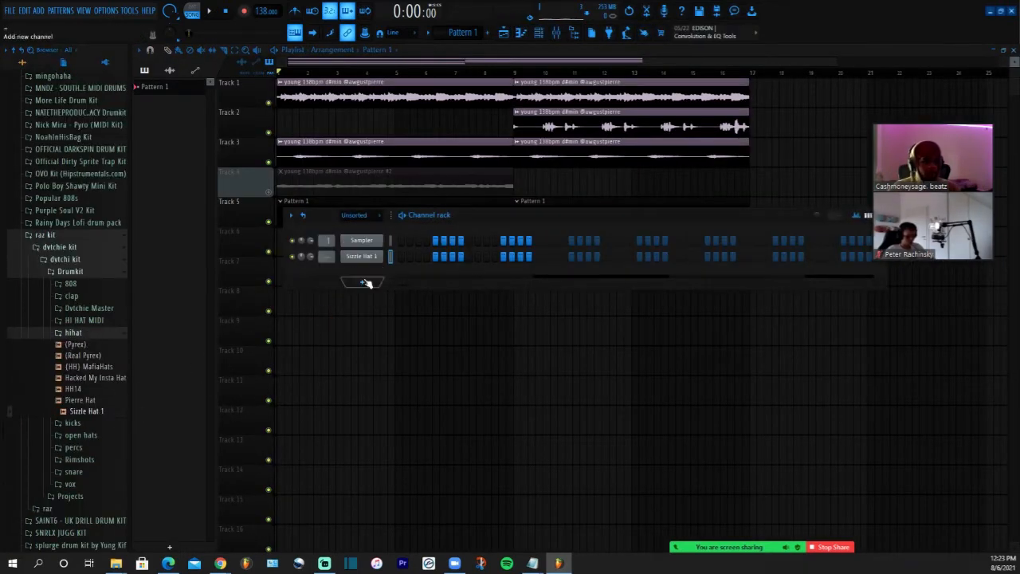
Show all channels in the Channel rack, open Sizzle Hat 1's sample settings and play the song
click(362, 217)
click(356, 229)
click(373, 284)
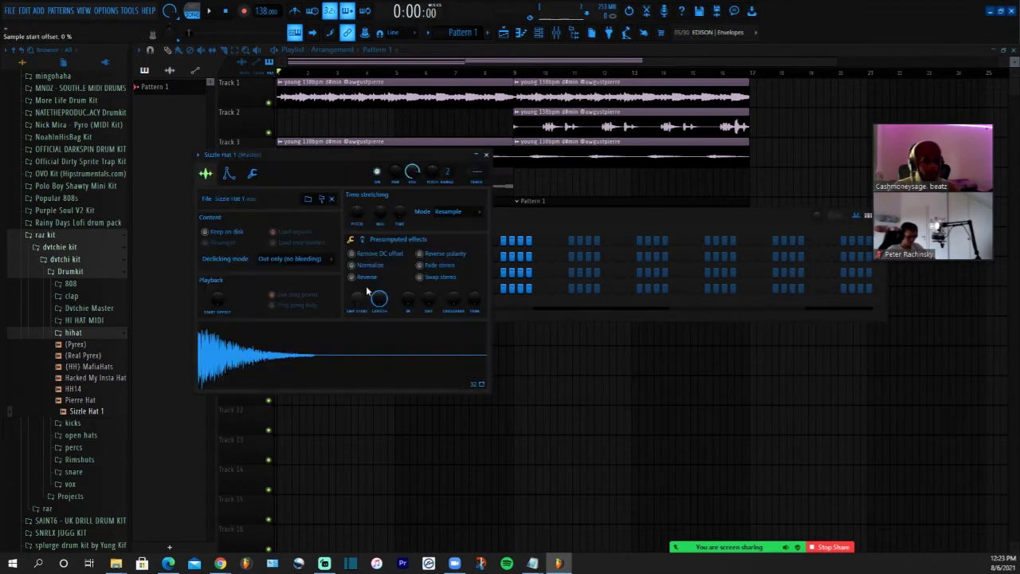
key(space)
click(515, 217)
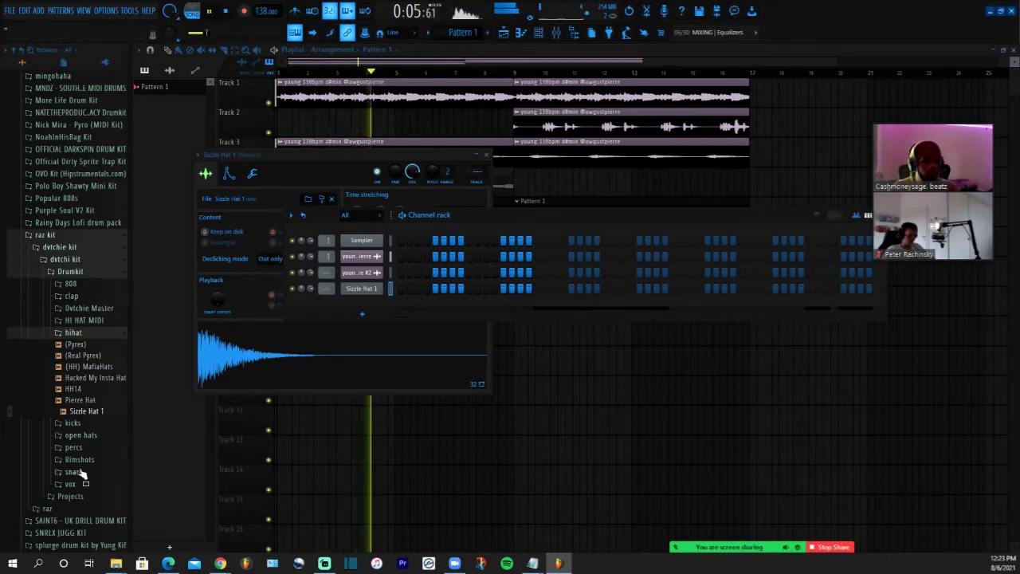
Find the hihat midi folder among the drum kits in the browser and expand it
scroll(90, 436, up, 3)
scroll(90, 439, up, 7)
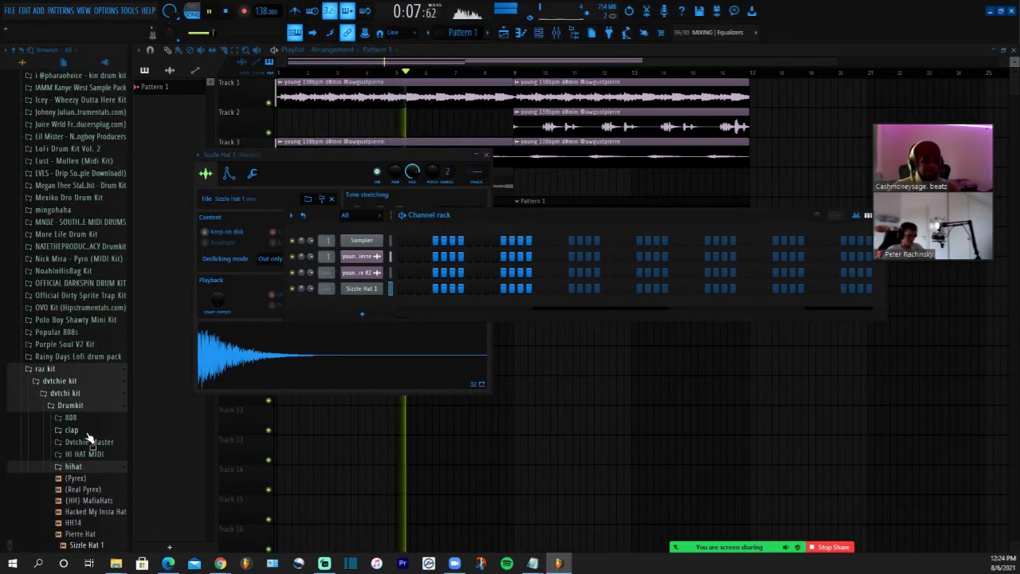
scroll(75, 303, up, 5)
scroll(75, 307, up, 10)
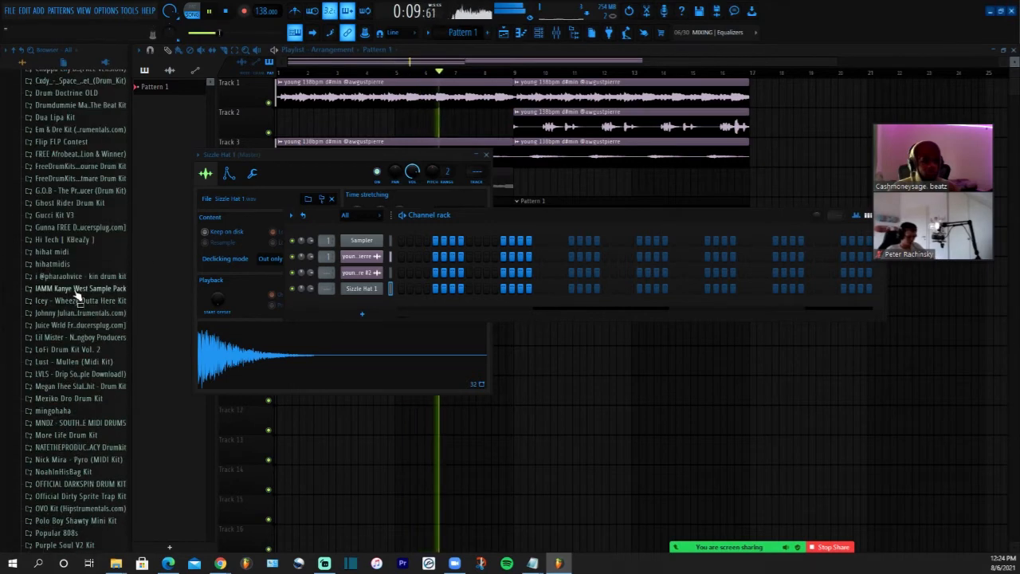
click(71, 252)
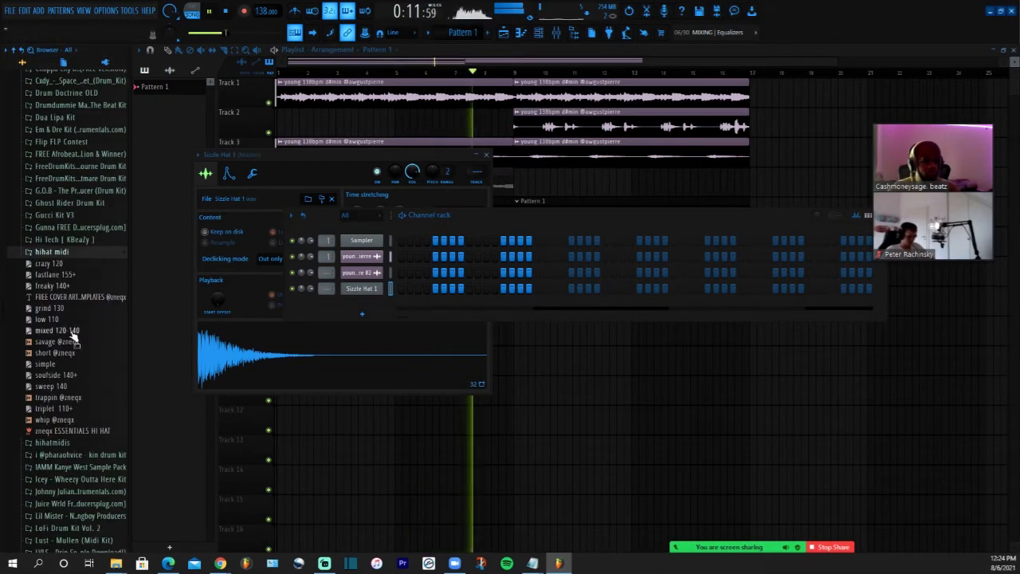
Try the crazy 120 hi-hat MIDI on the Sizzle Hat 1 channel and view its notes in the piano roll
drag(71, 263, 431, 290)
click(432, 290)
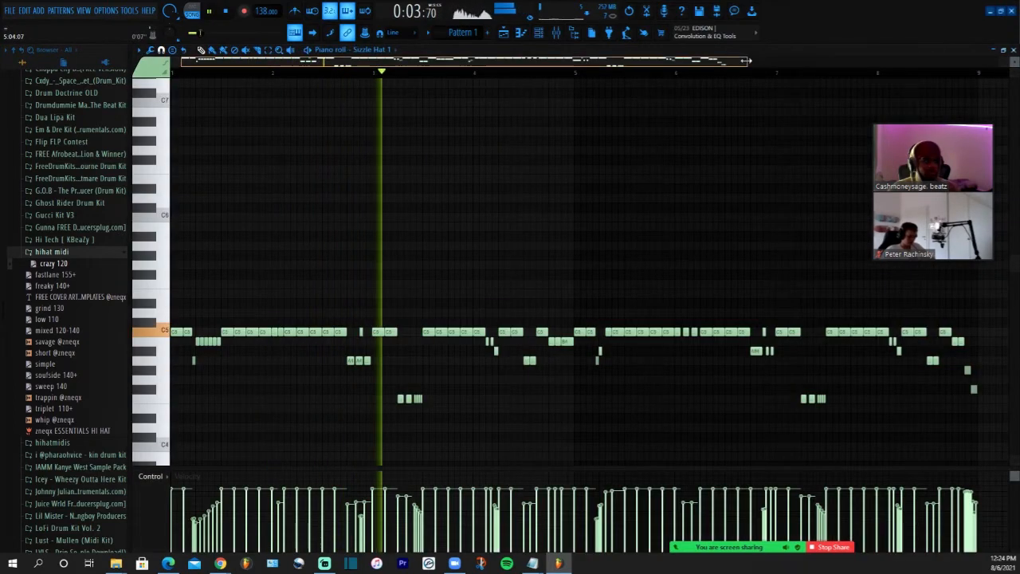
drag(745, 63, 1006, 65)
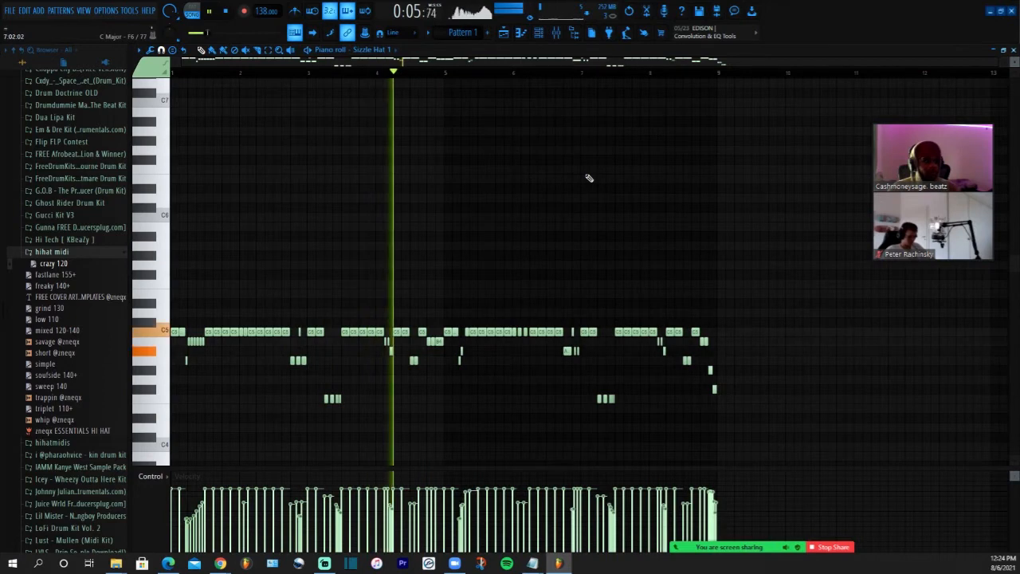
Replace the Sizzle Hat 1 notes with the fastlane 155+ hi-hat MIDI
click(539, 32)
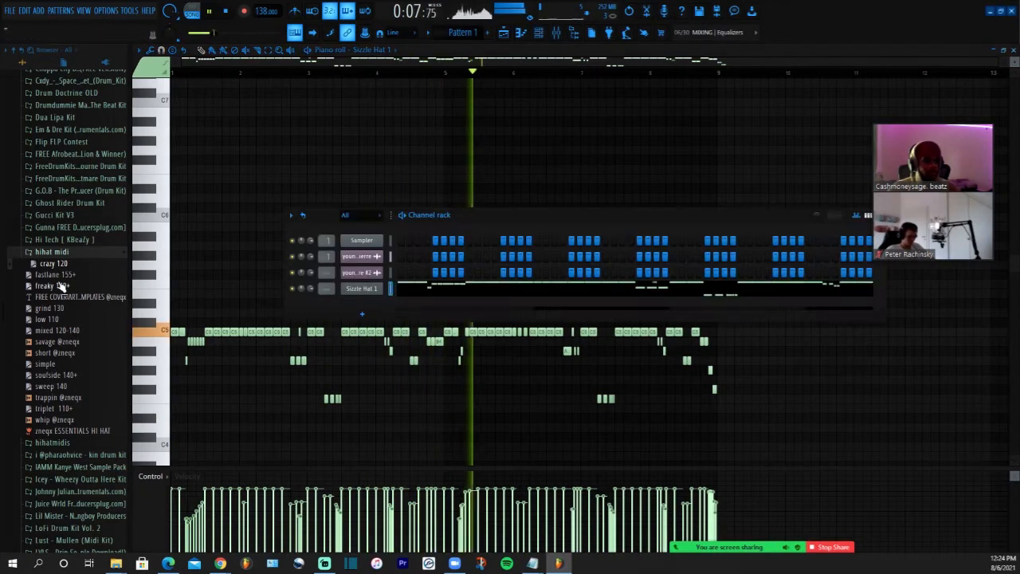
drag(68, 275, 250, 191)
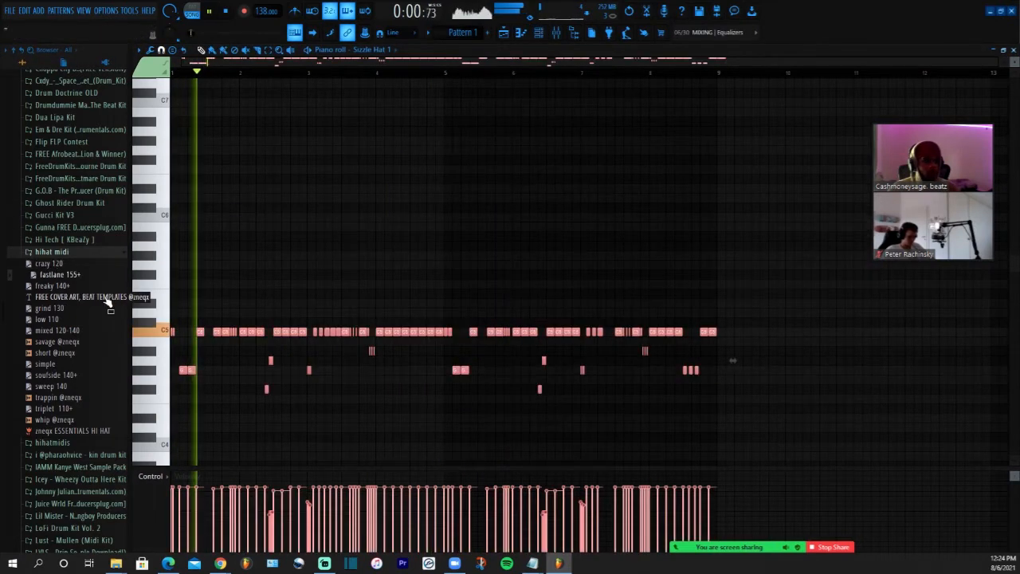
Try the triplet 110+ and sweep 140 hi-hat MIDIs on the Sizzle Hat 1 channel
key(space)
drag(69, 411, 263, 366)
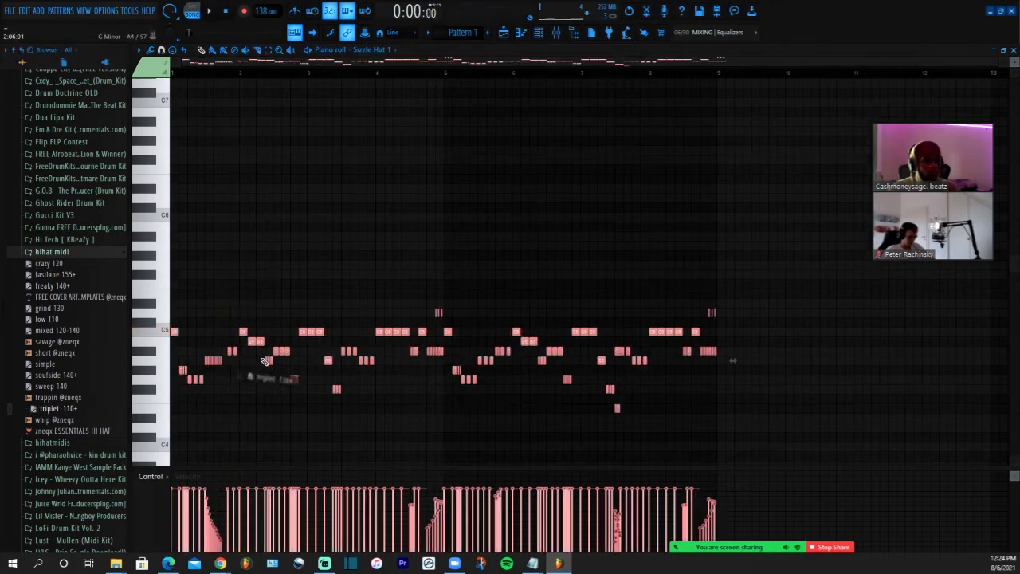
key(space)
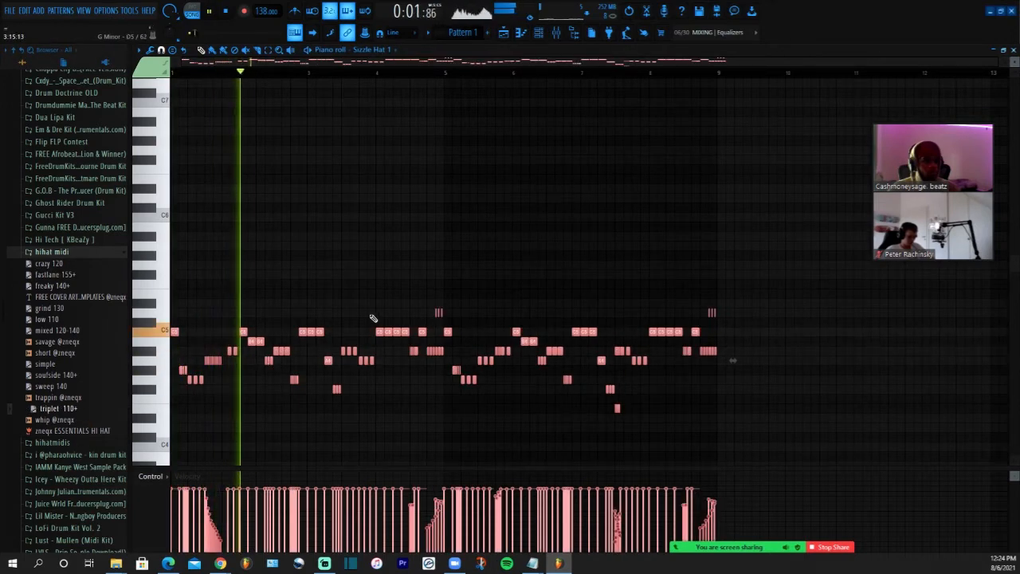
drag(50, 386, 243, 337)
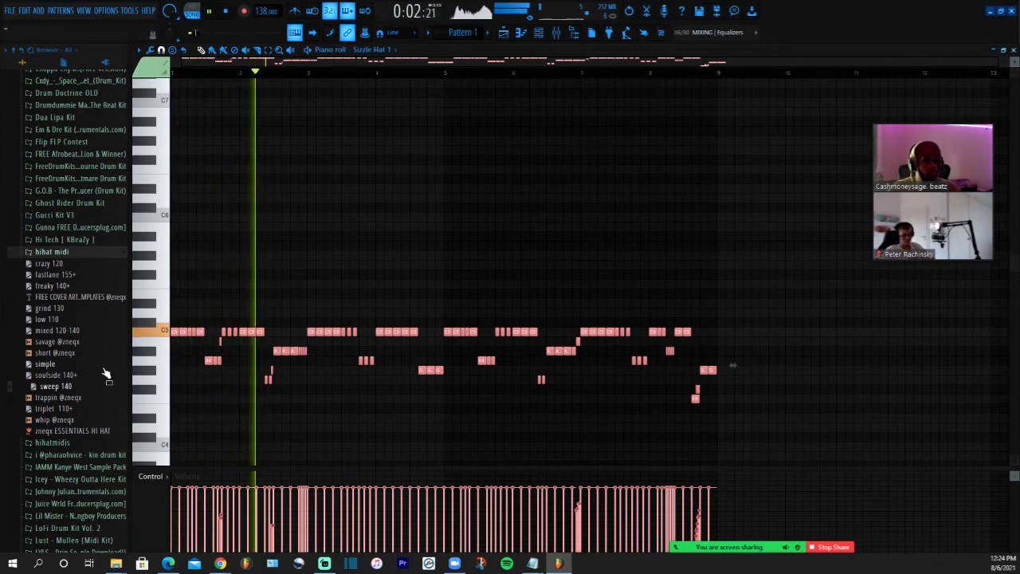
Load the soulside 140+ hi-hat MIDI into Sizzle Hat 1 and return to the playlist and Channel rack
drag(103, 371, 269, 330)
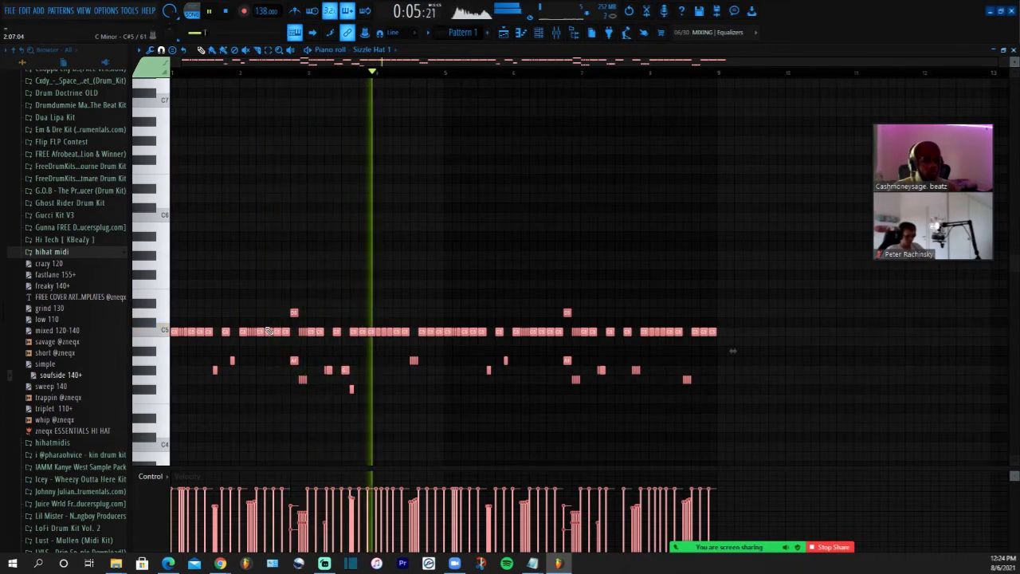
click(509, 35)
click(543, 35)
Collapse the hihat midi folder and expand the Claps folder of the Hi Tech [ KBeaZy ] kit in the browser
click(62, 250)
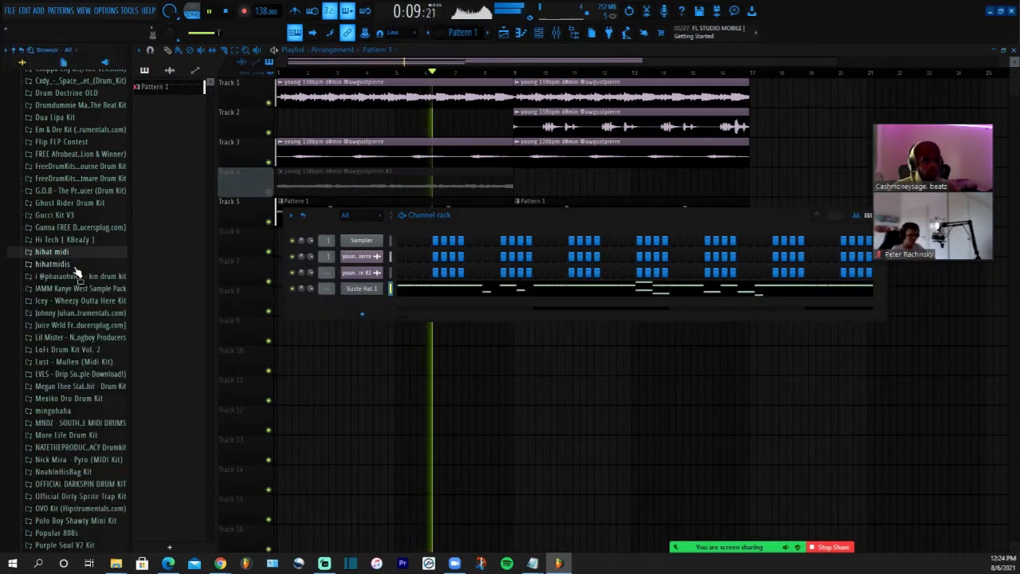
scroll(77, 272, down, 4)
scroll(74, 255, up, 4)
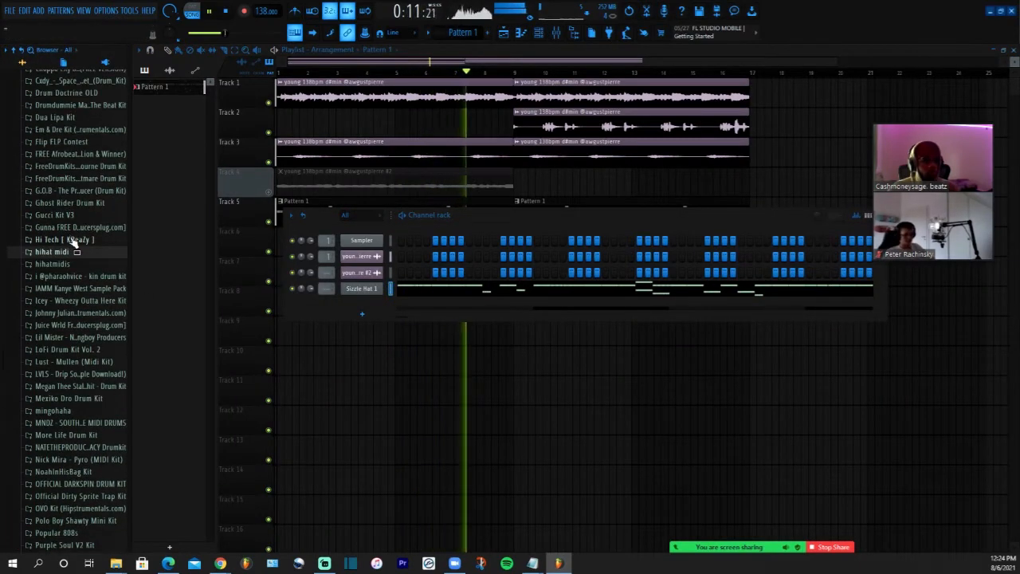
click(71, 239)
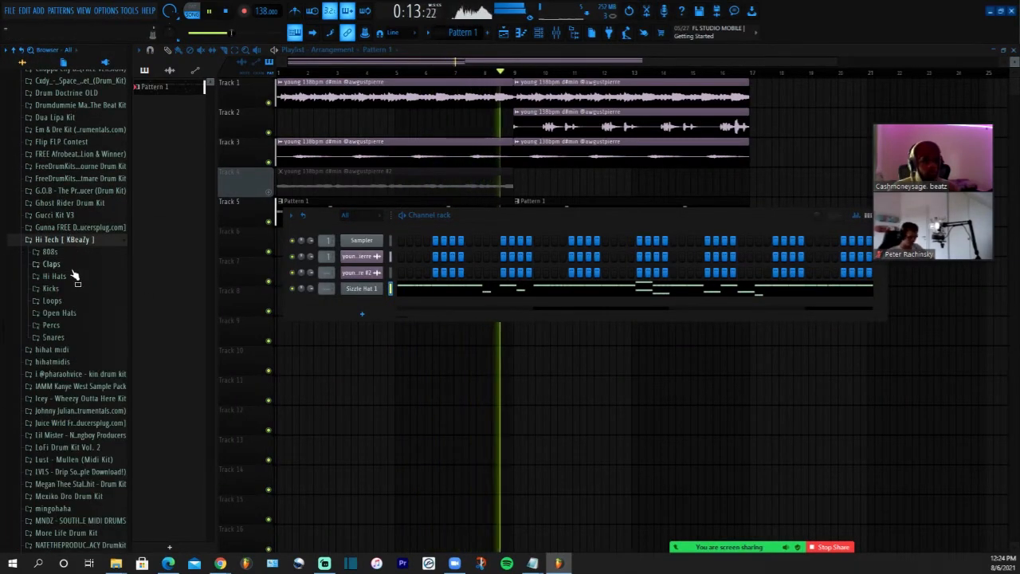
click(75, 265)
key(space)
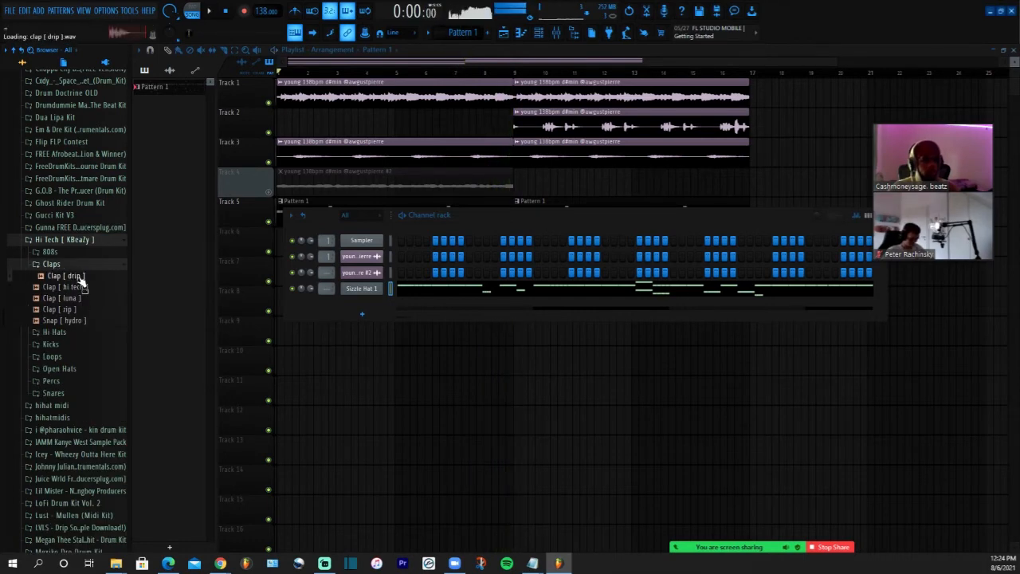
Add the Clap [ drip ] sample as a new channel below Sizzle Hat 1 and open its sample settings
drag(362, 309, 364, 310)
key(space)
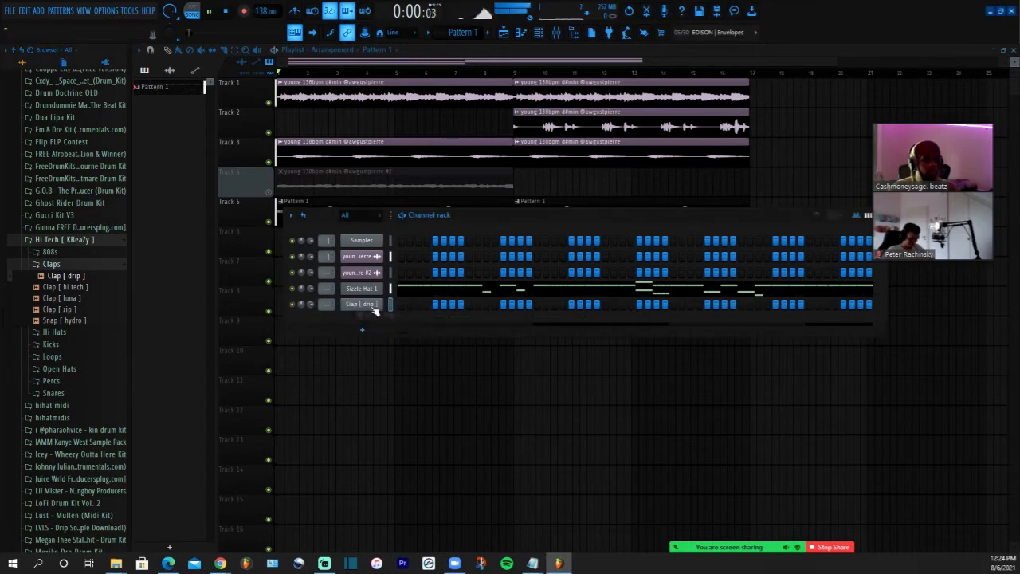
click(371, 310)
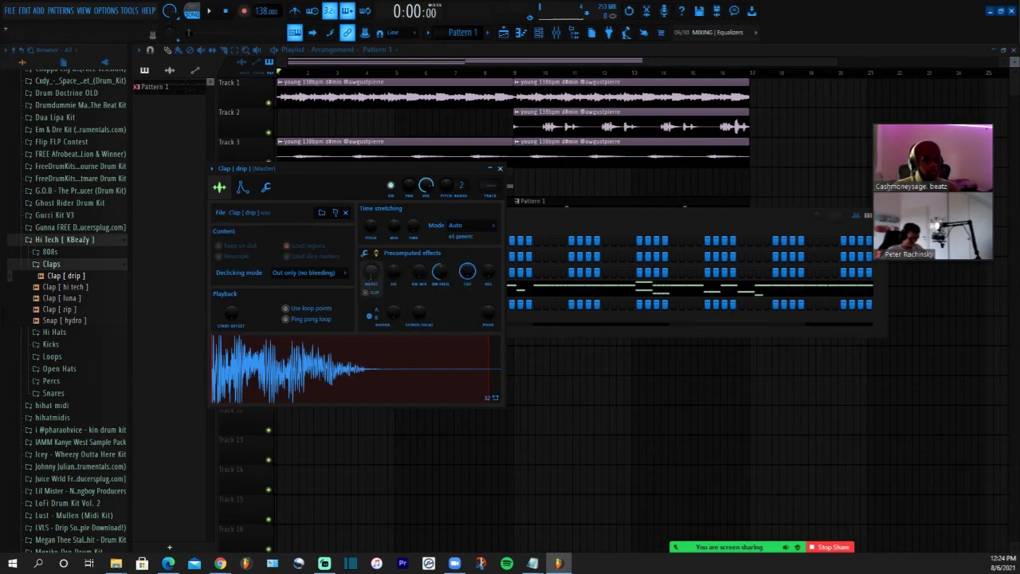
Switch the Channel rack to advanced looping and repeat a ninth-step hit of Clap [ drip ] every bar
click(544, 227)
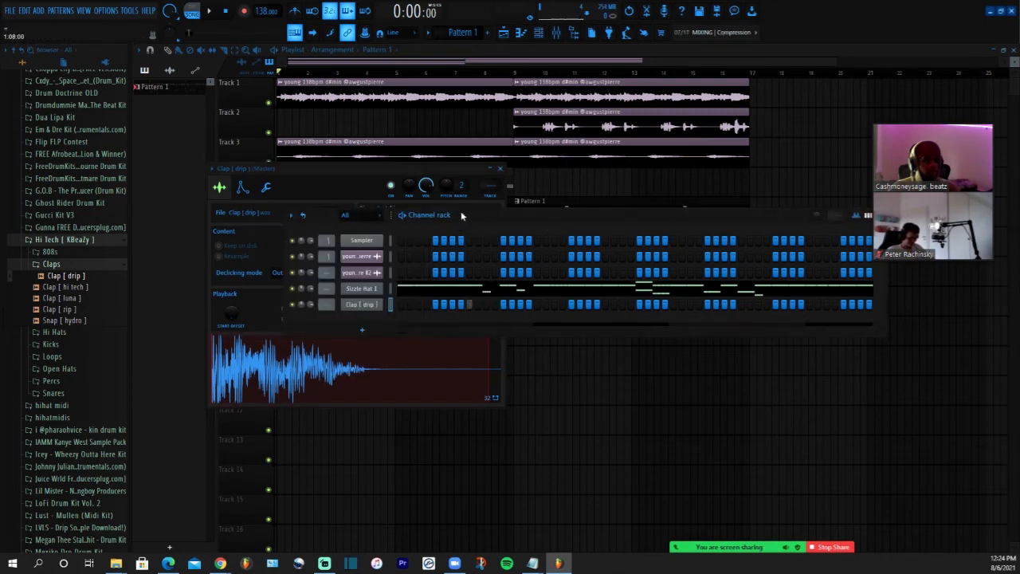
drag(461, 215, 423, 215)
click(266, 215)
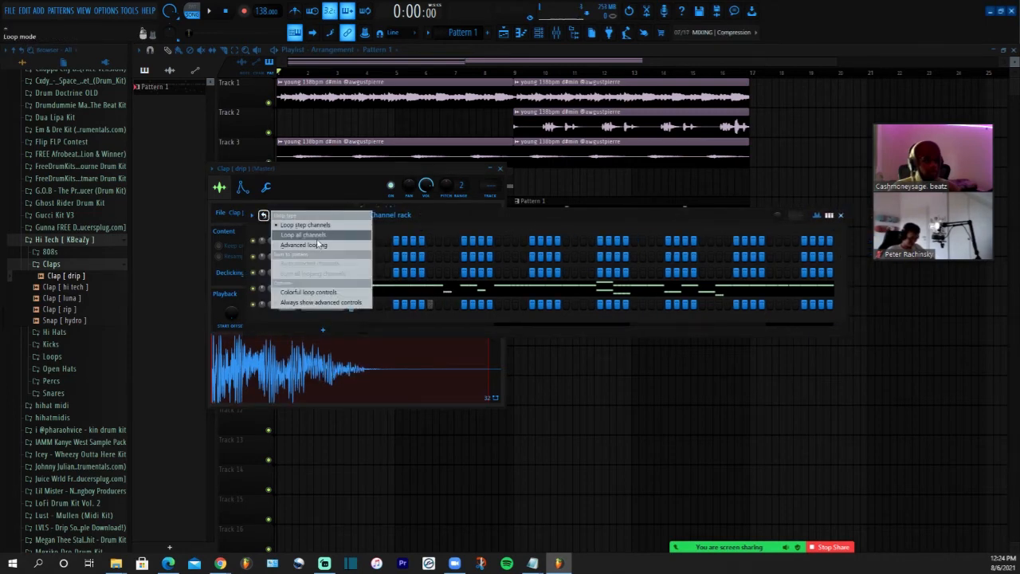
click(292, 232)
click(265, 218)
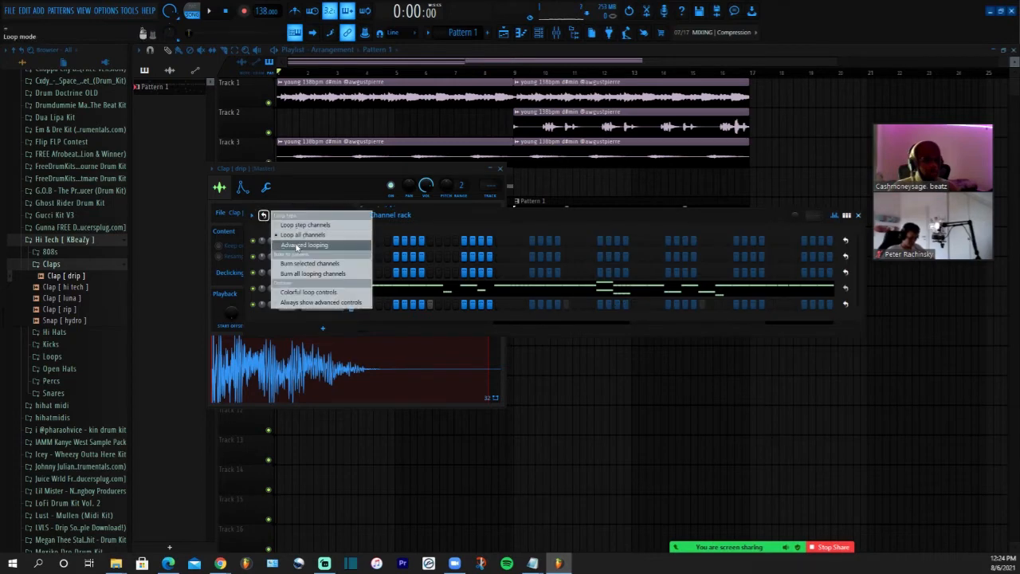
click(295, 246)
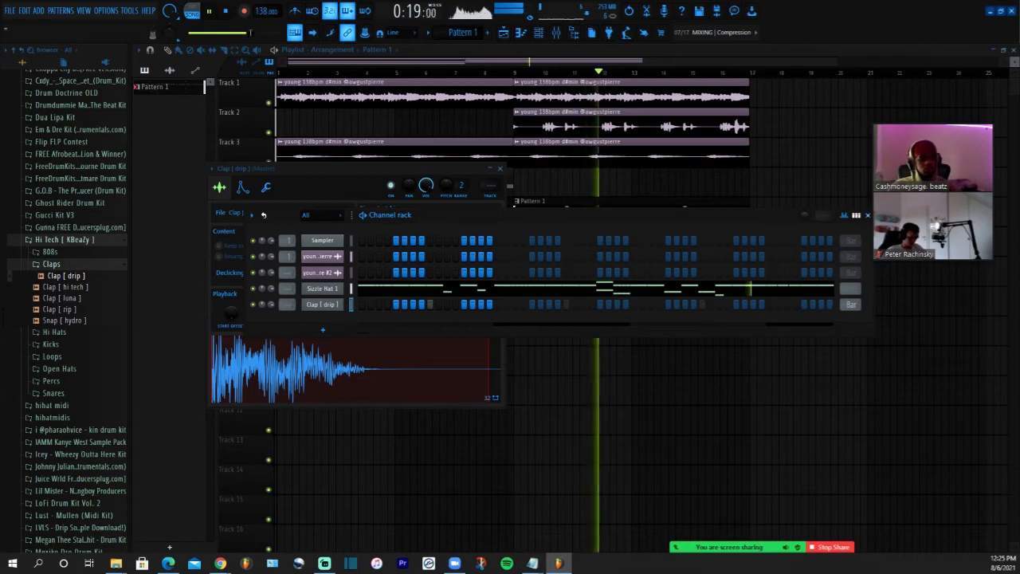
Add the Snare [ truth ] sample from the Hi Tech kit's Snares folder as a new channel below the clap
click(84, 265)
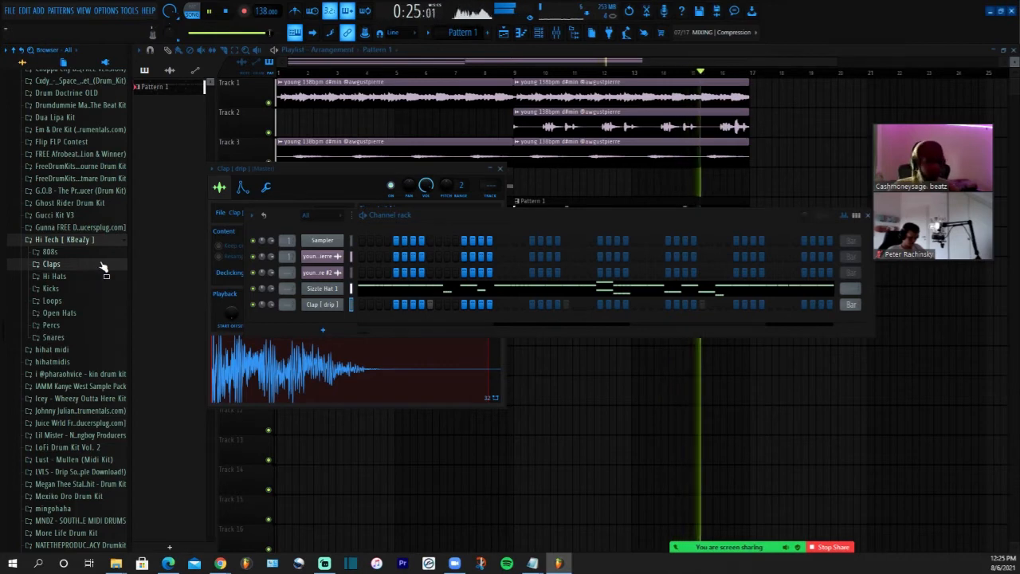
click(53, 337)
click(73, 350)
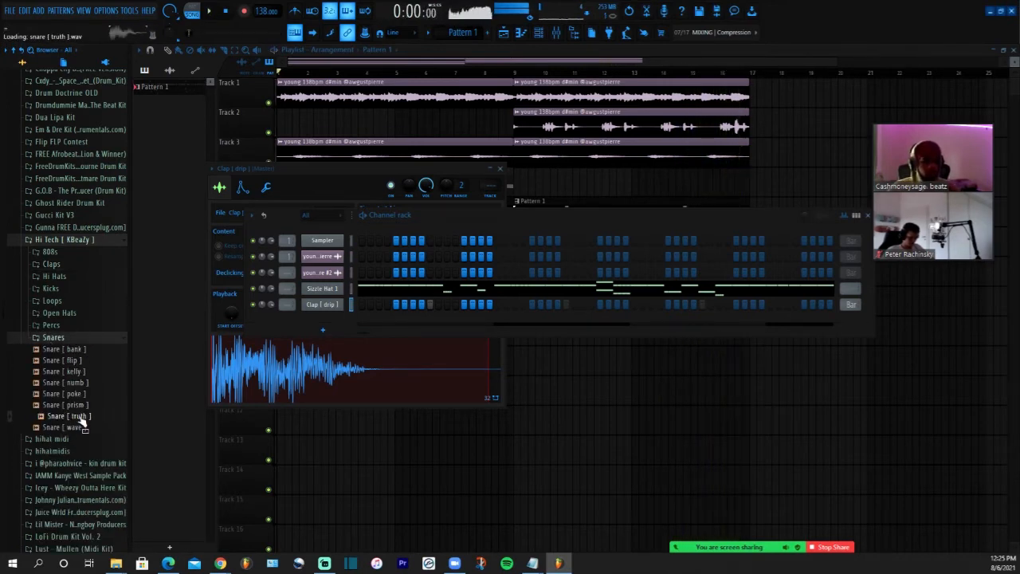
drag(359, 315, 339, 319)
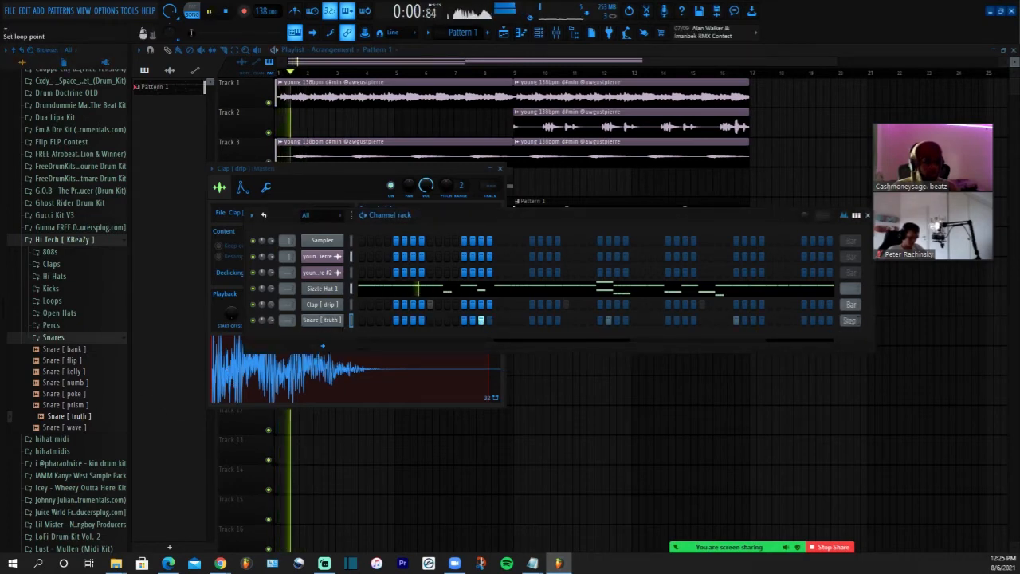
Open the Snare [ truth ] channel in the piano roll and add a C5 note at the start of bar 2
right_click(293, 315)
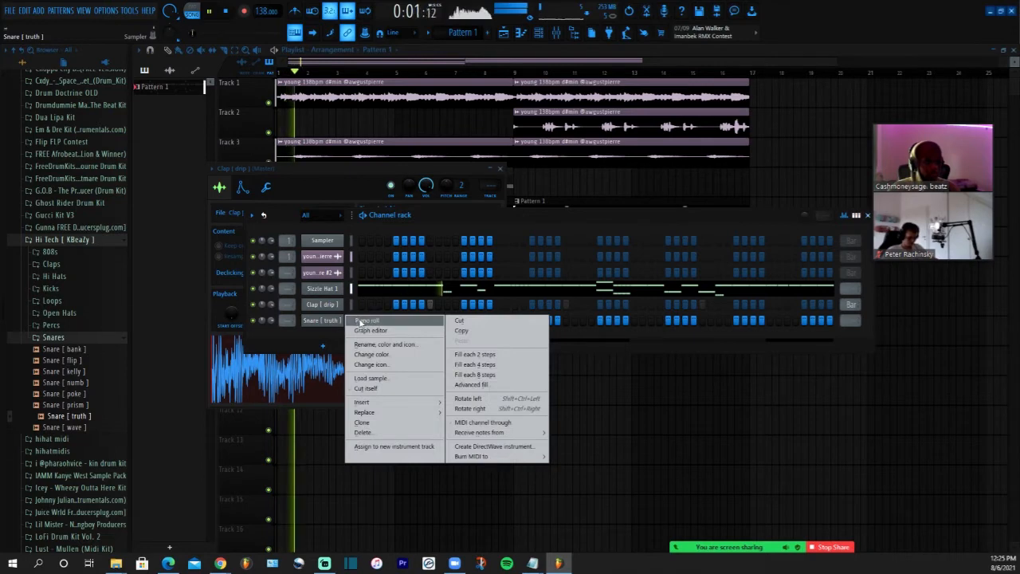
click(353, 321)
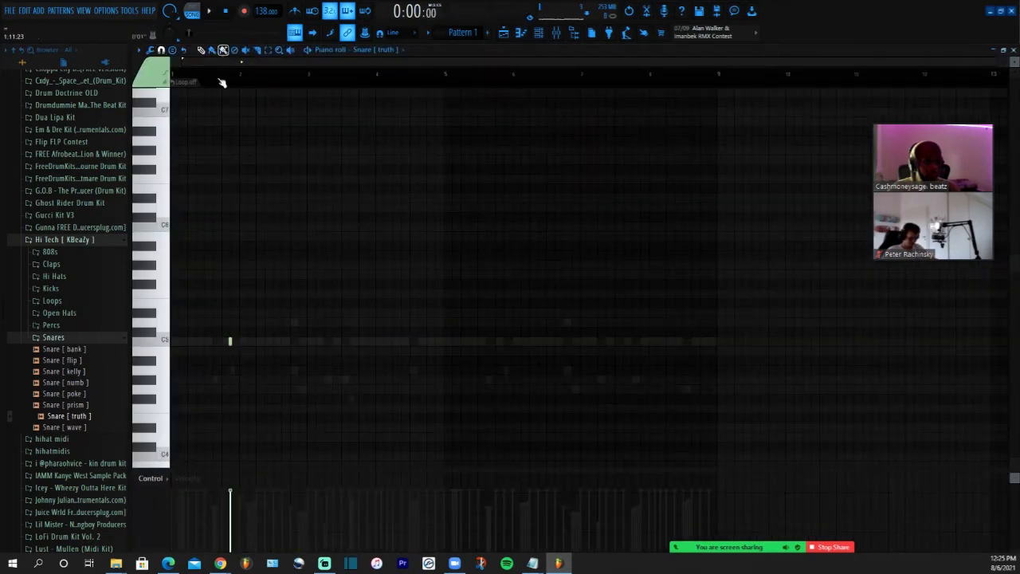
click(242, 342)
key(space)
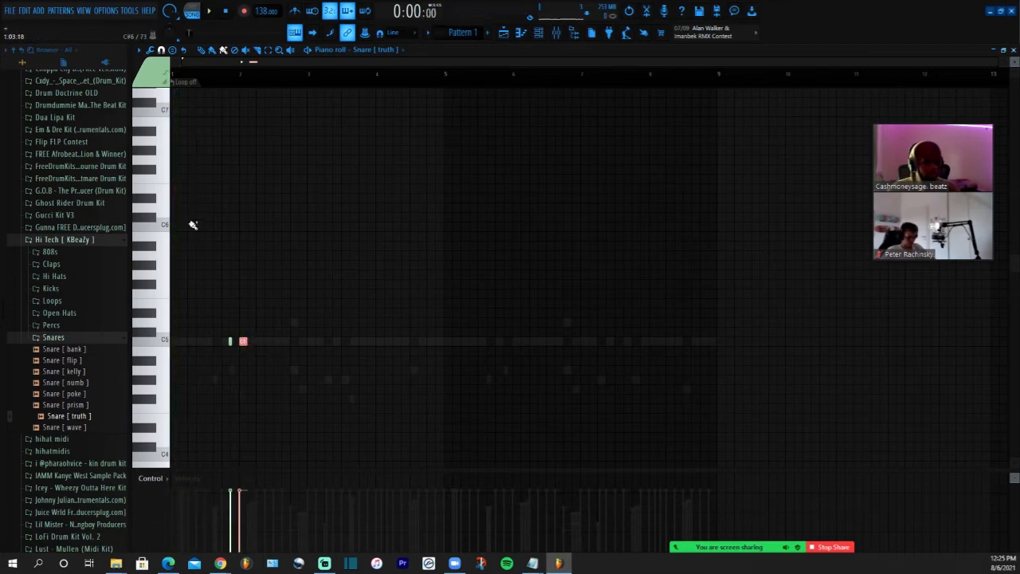
Set the piano roll snap to 1/2 step and add two short C5 snare hits right after the bar 2 note
click(161, 49)
click(183, 130)
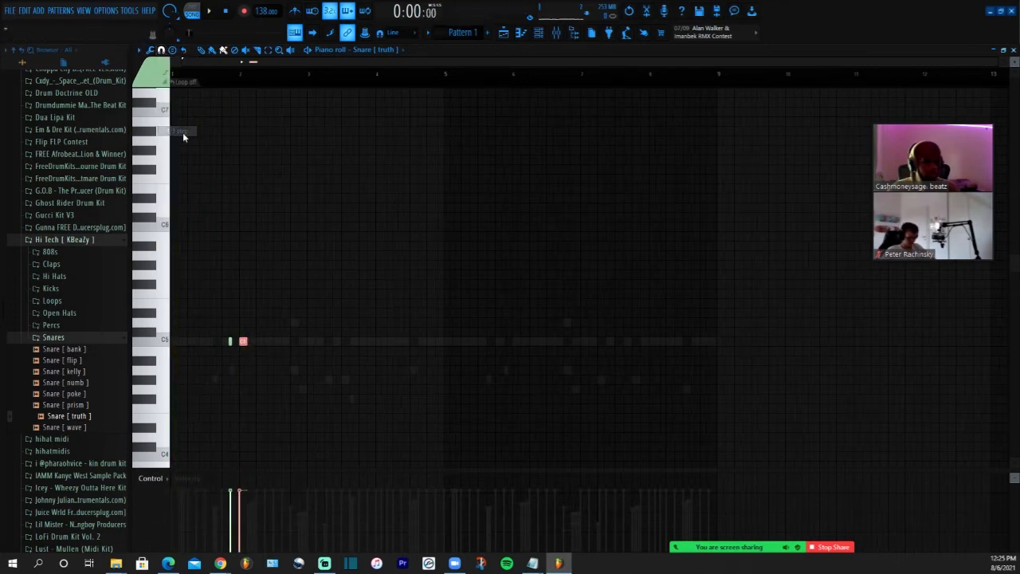
click(162, 50)
click(178, 141)
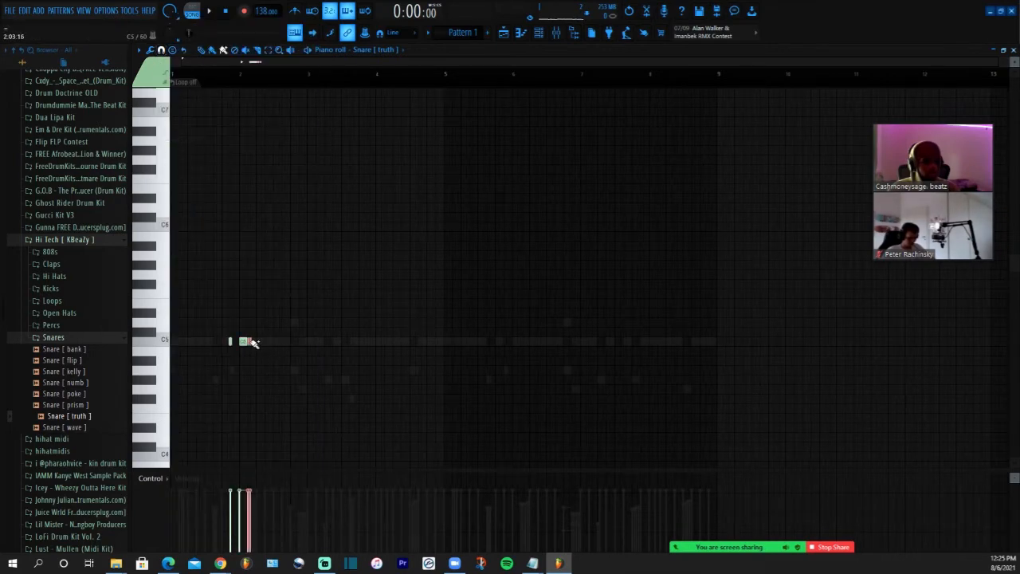
key(space)
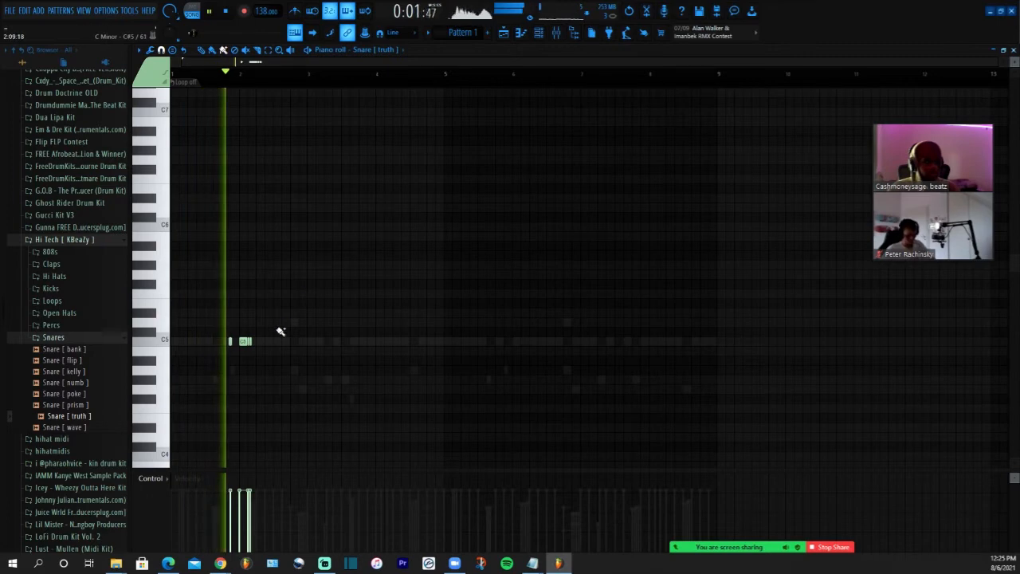
Try a short C5 snare hit near the end of bar 3 while playing the song
click(541, 35)
click(522, 61)
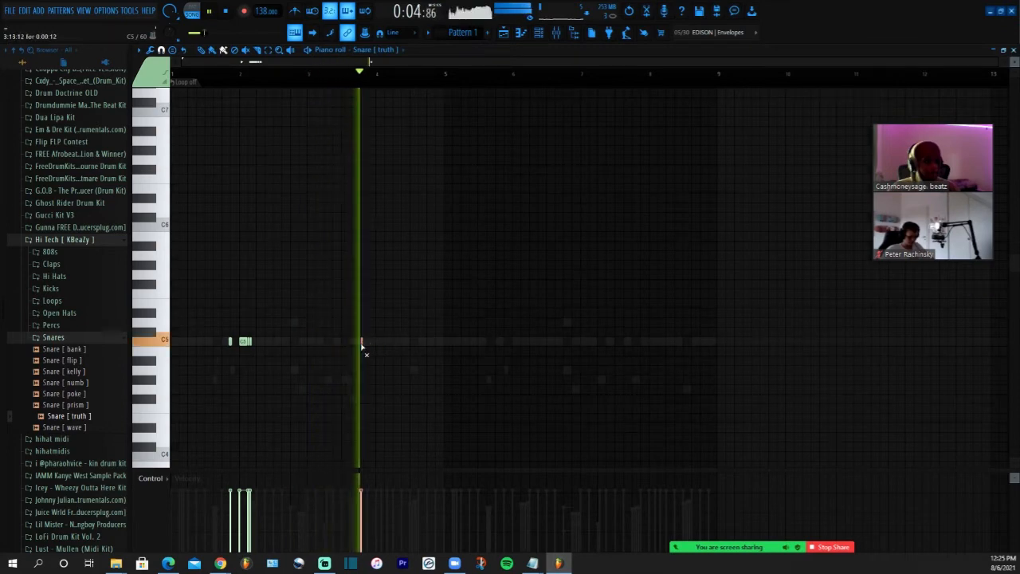
key(space)
key(space)
click(366, 342)
key(space)
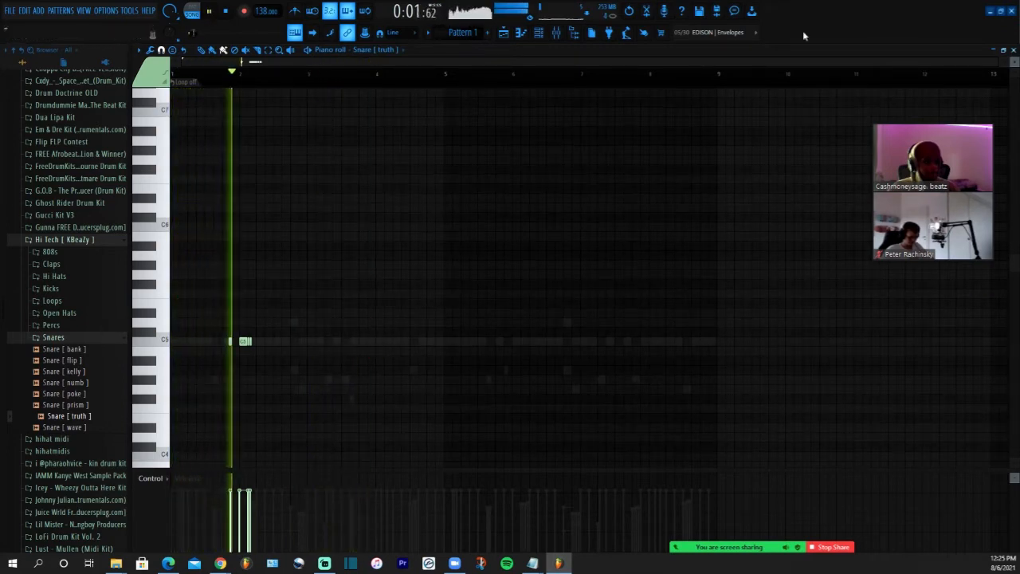
Add a short C5 snare hit on the seventh step of bar 4
drag(996, 64, 600, 81)
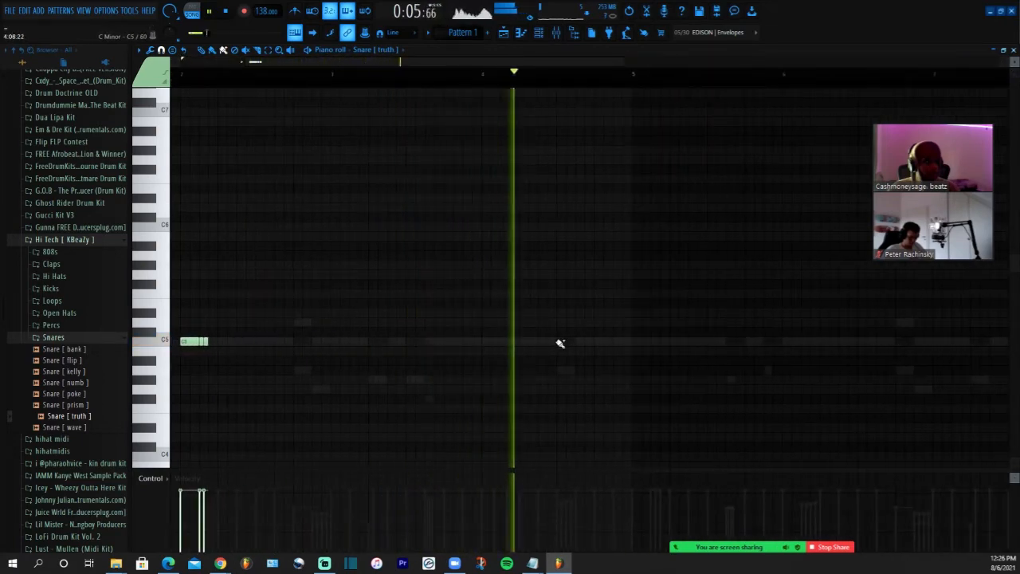
key(space)
key(space)
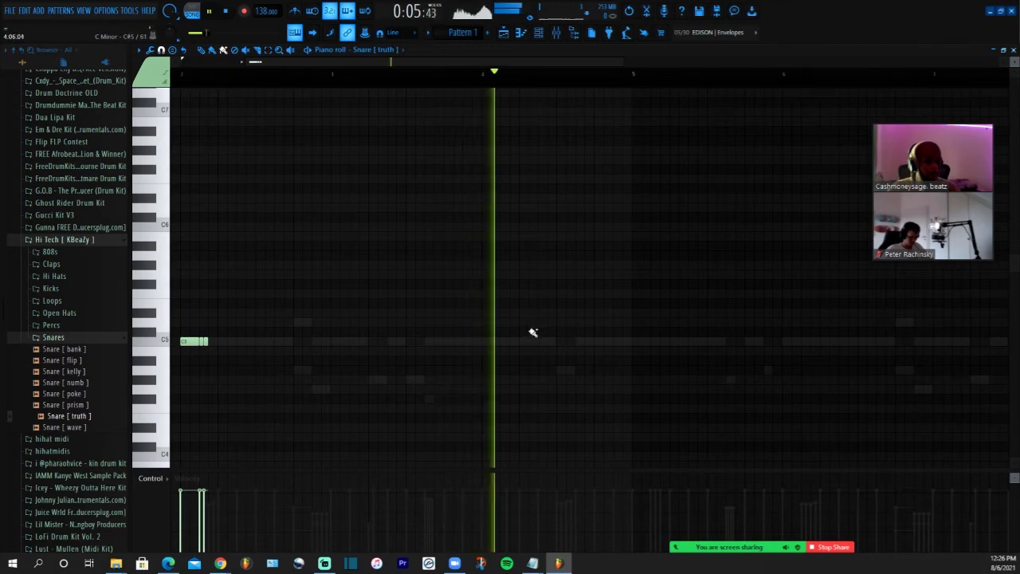
click(540, 342)
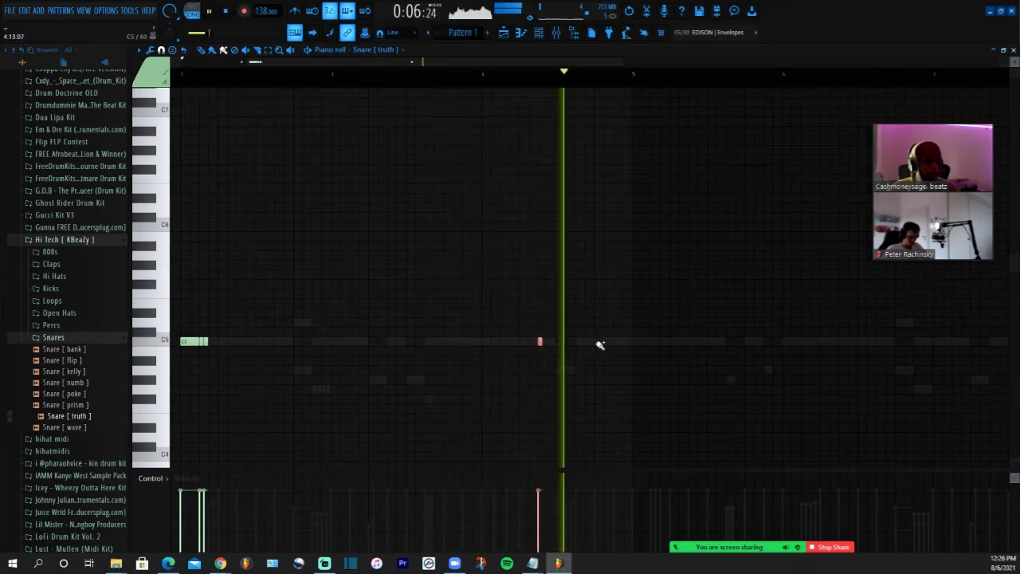
Add two rapid C5 snare hits on step 13 of bar 4, followed by a lower A4 hit near the bar's end
drag(596, 342, 605, 343)
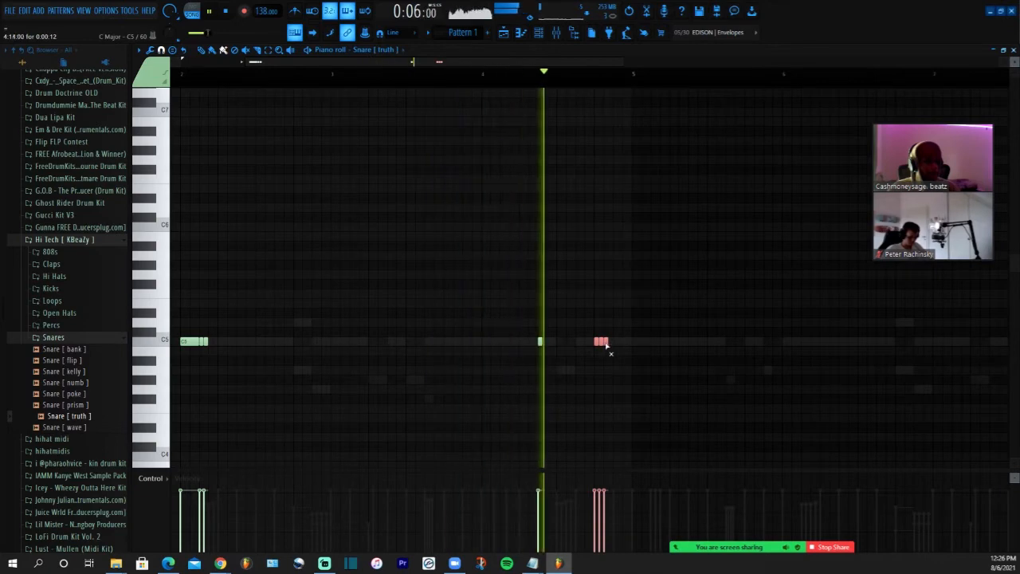
click(616, 343)
key(space)
click(616, 344)
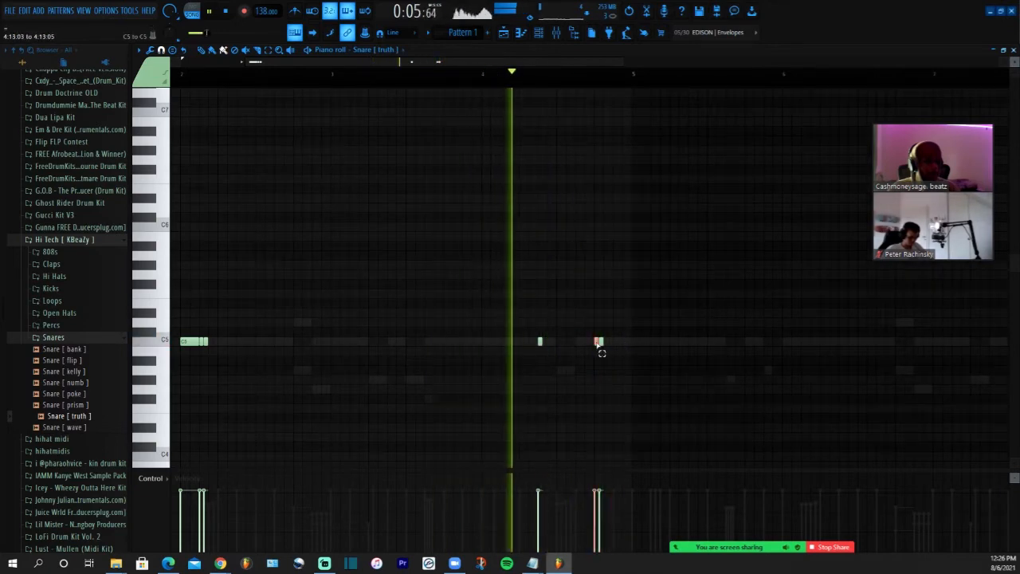
drag(596, 343, 602, 344)
key(space)
key(space)
click(616, 370)
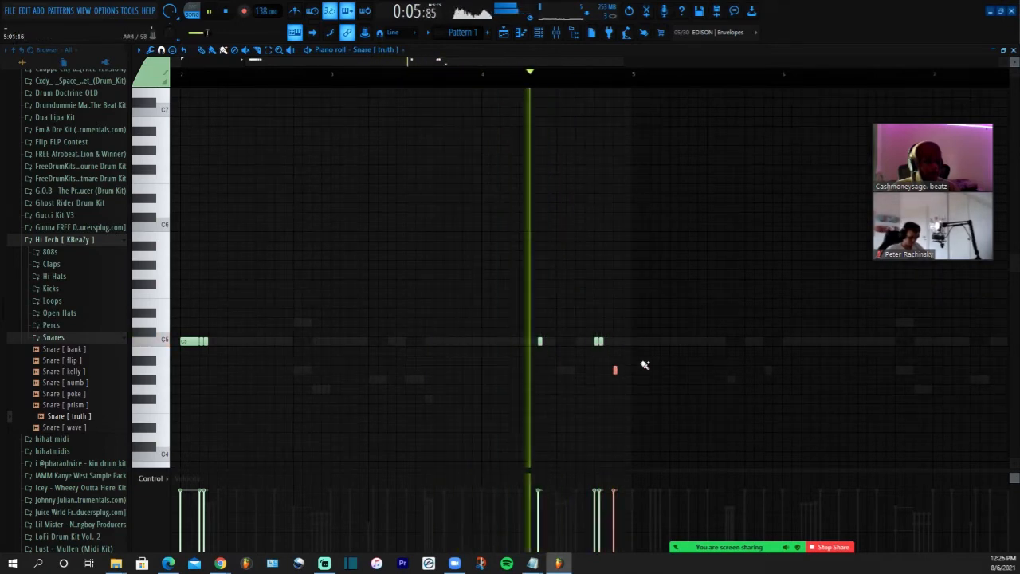
Set the piano roll snap to Cell and duplicate the snare notes of bars 1 to 4 into bars 5 to 8
drag(584, 62, 475, 62)
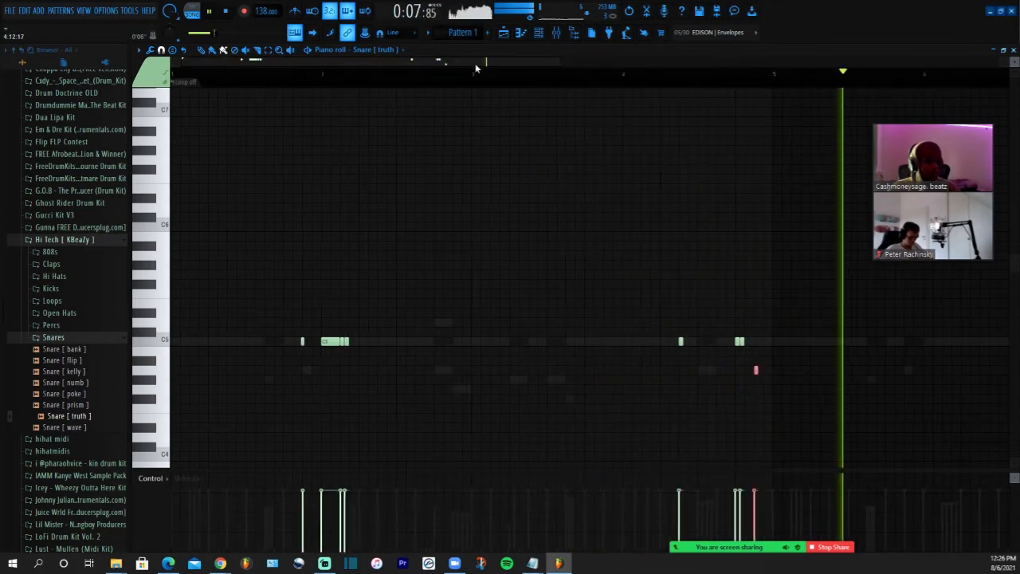
drag(561, 61, 1000, 63)
click(161, 51)
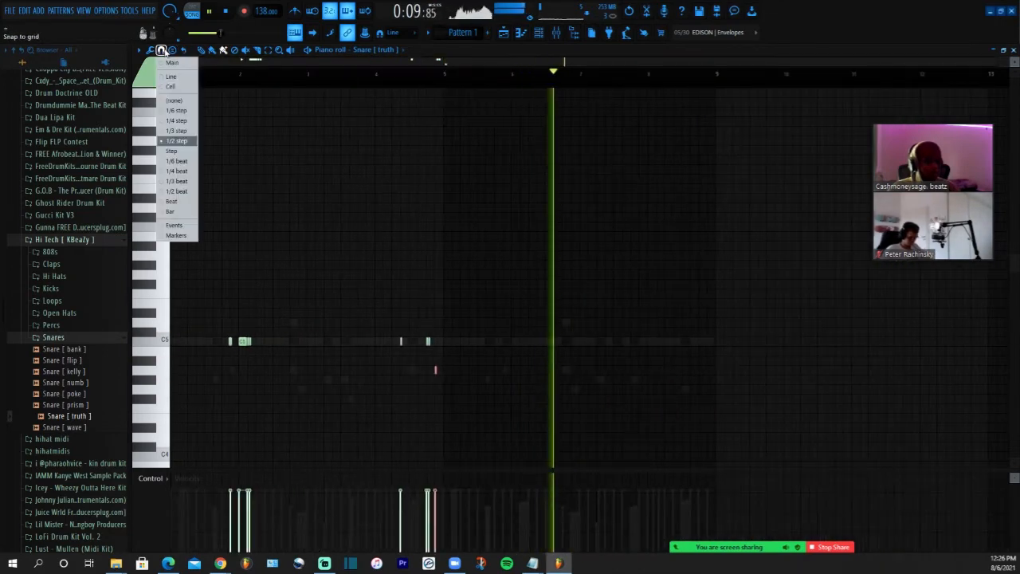
click(171, 88)
key(space)
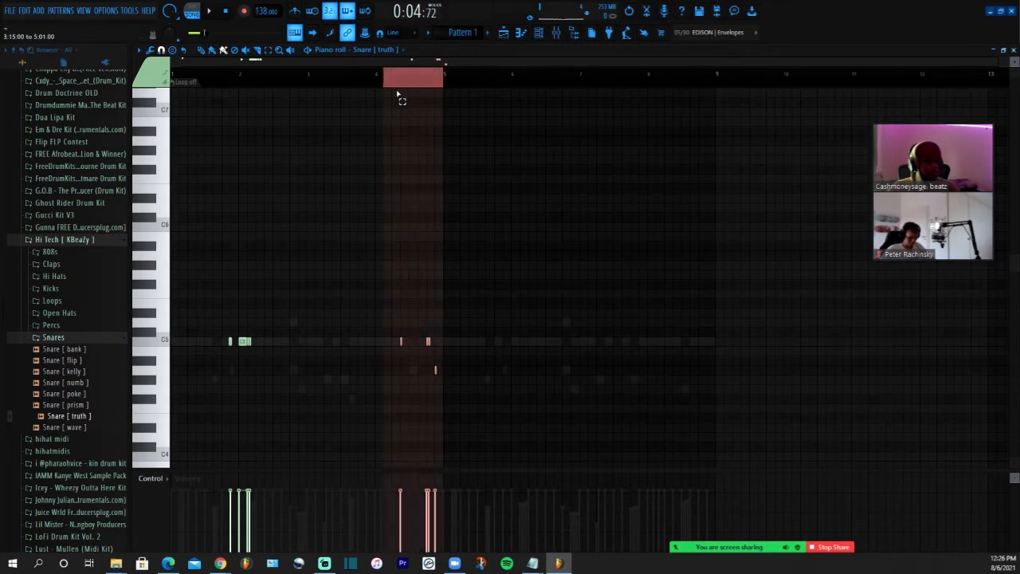
drag(398, 94, 102, 105)
key(ctrl+b)
key(space)
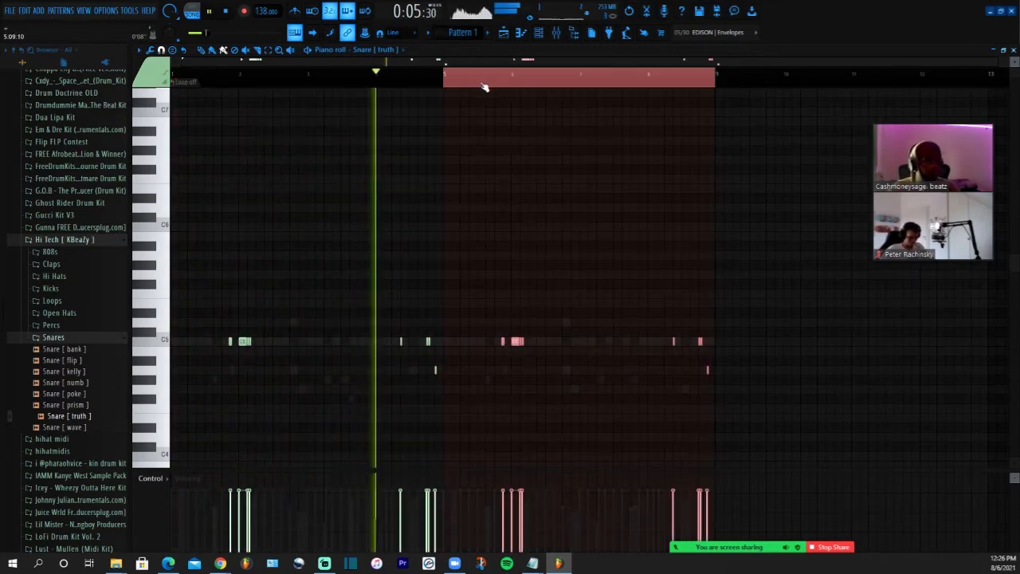
Add a C5 snare hit on the fifth step of bar 8, playing the song around it to check the placement
click(454, 77)
key(space)
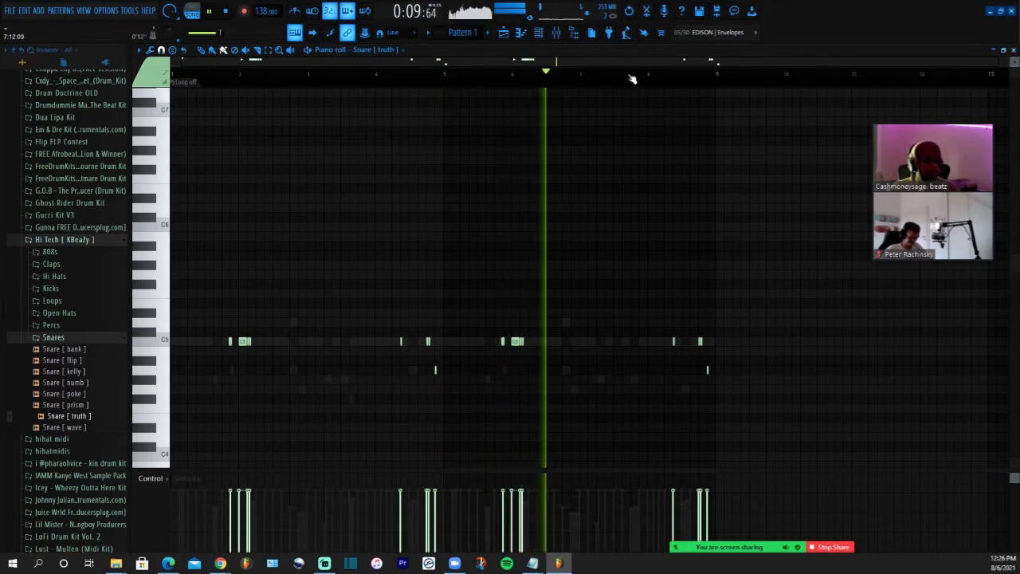
drag(630, 62, 730, 76)
click(566, 343)
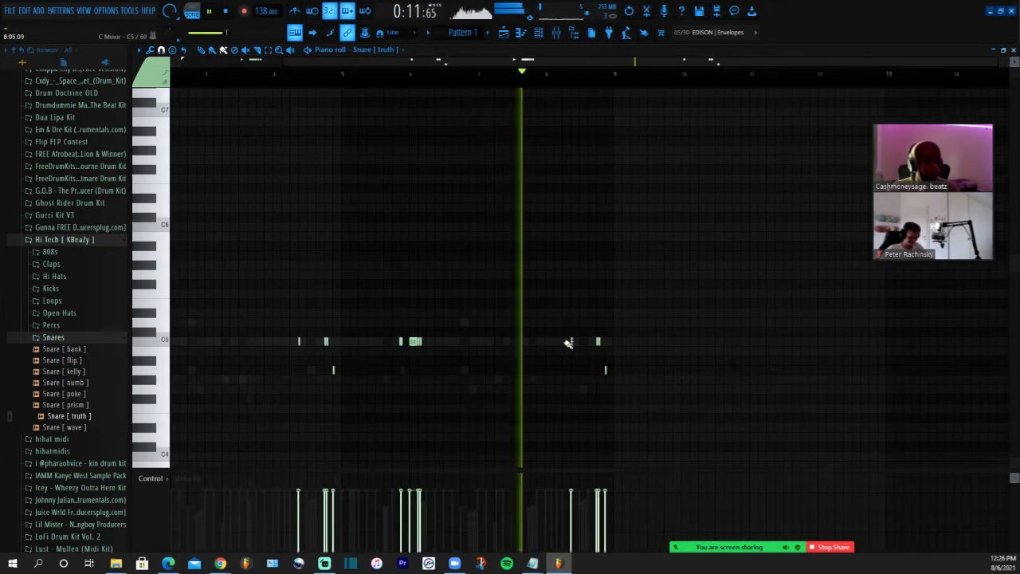
key(space)
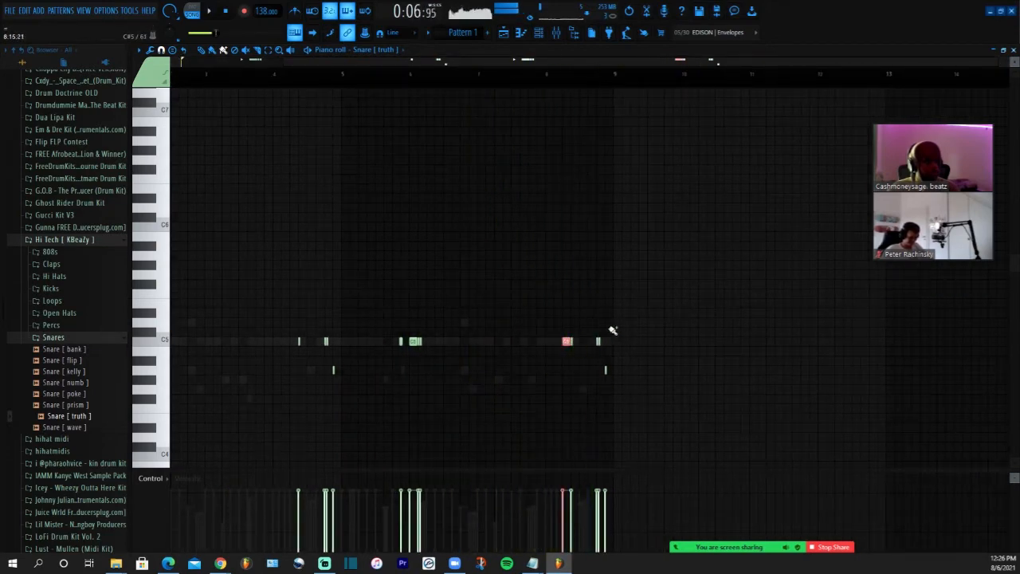
click(539, 76)
key(space)
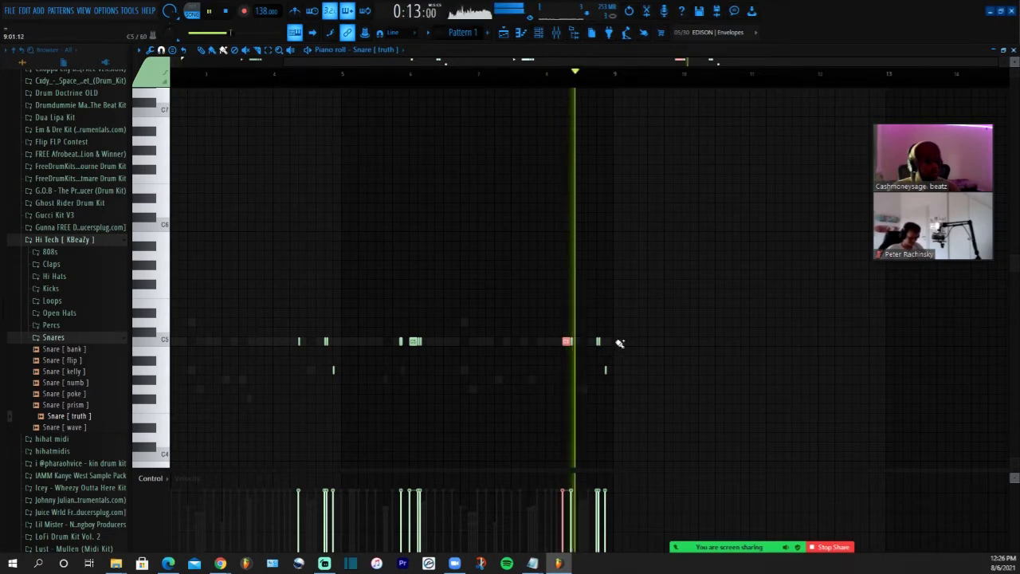
Move the rapid pair of C5 snare hits in bar 8 to step 11 and add an A#4 hit on step 13
key(space)
key(space)
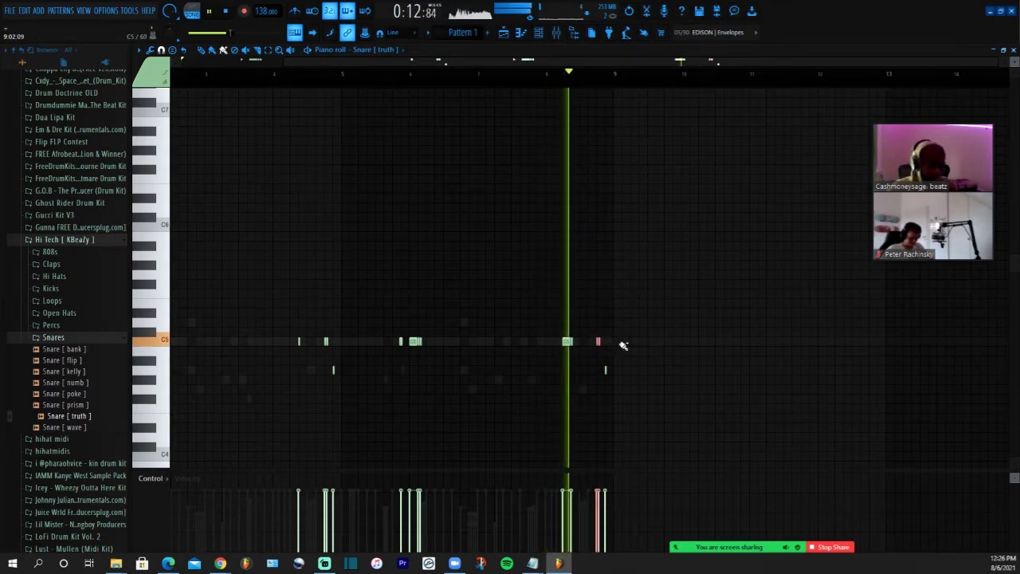
key(space)
key(space)
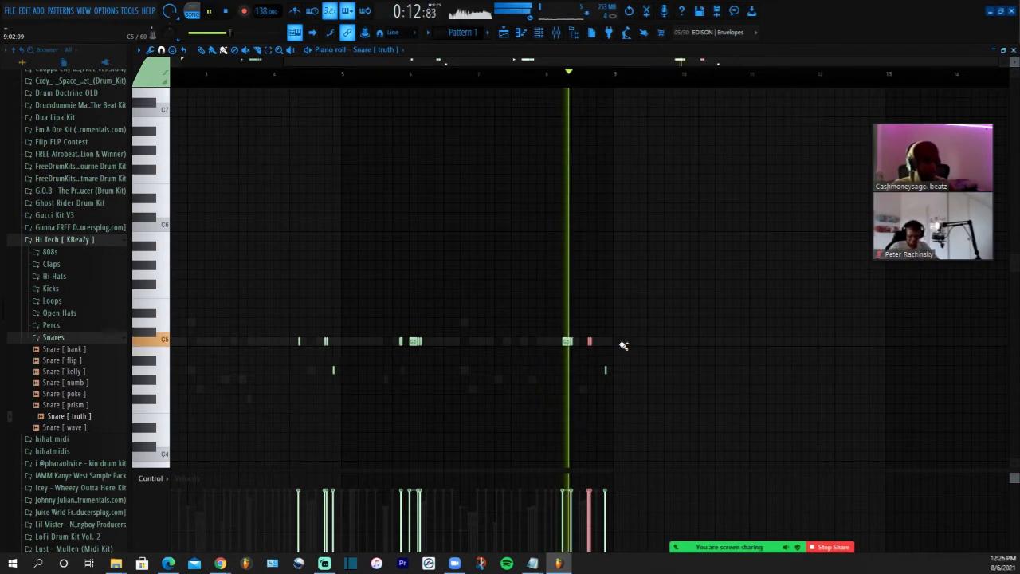
key(space)
key(space)
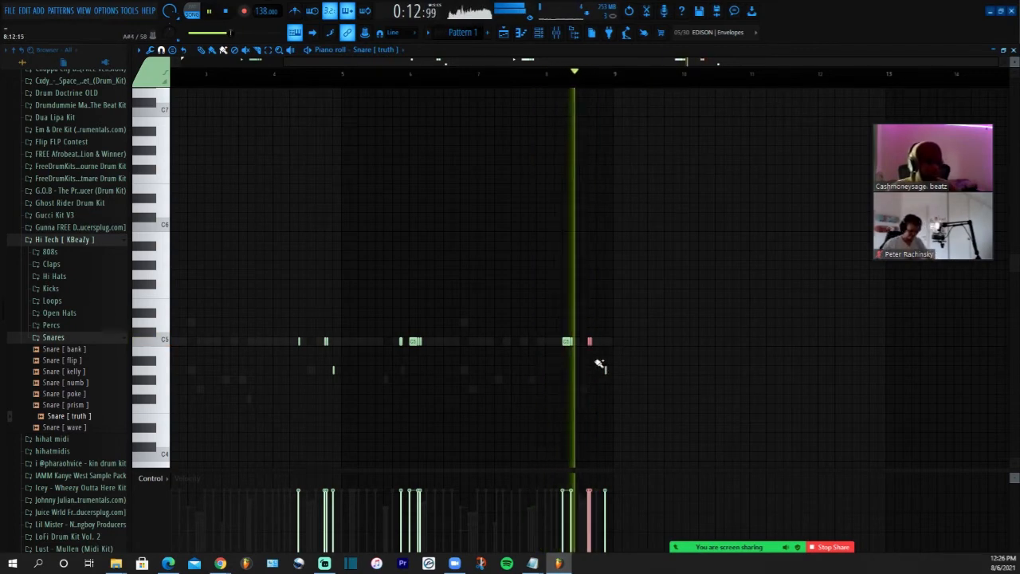
click(600, 361)
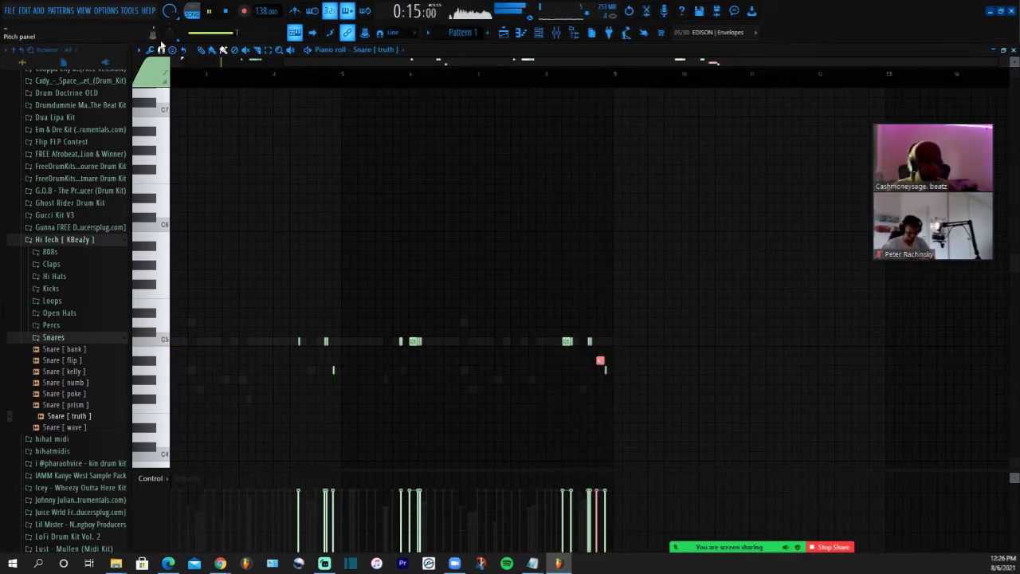
drag(281, 64, 182, 64)
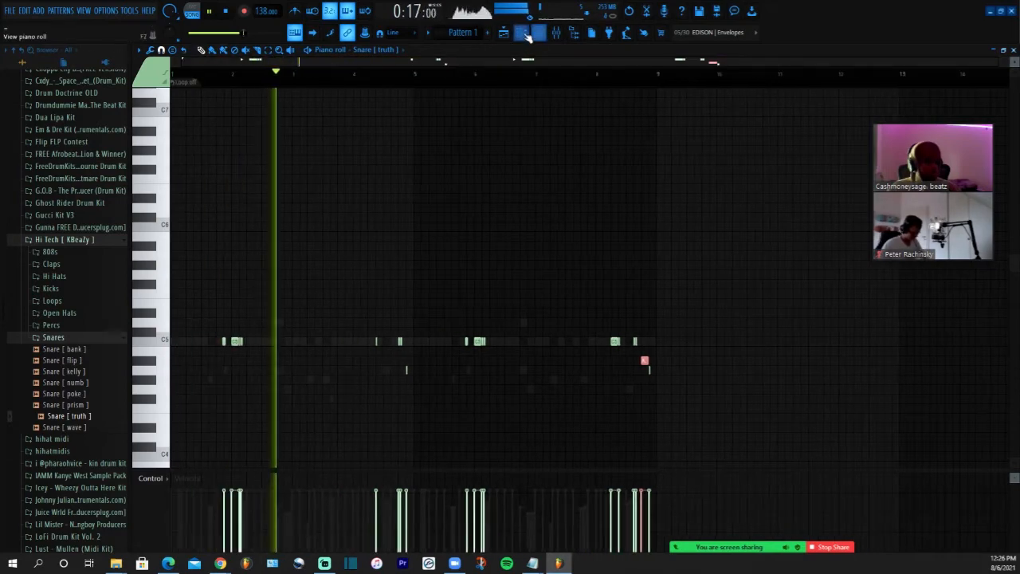
Load the Open Hat [ viva ] sample from the Hi Tech kit's Open Hats folder as a new channel below the snare
click(525, 34)
click(539, 36)
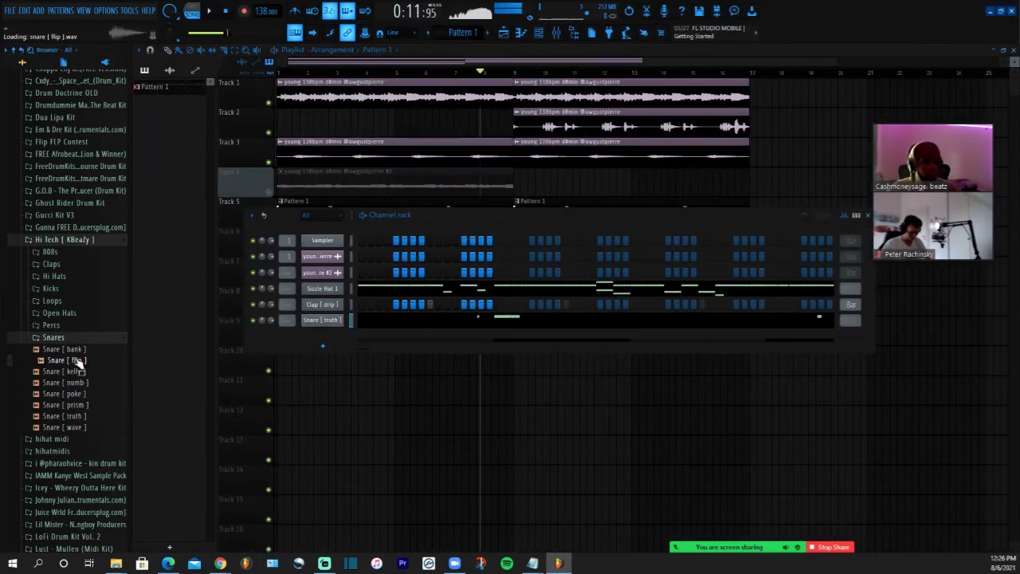
click(66, 313)
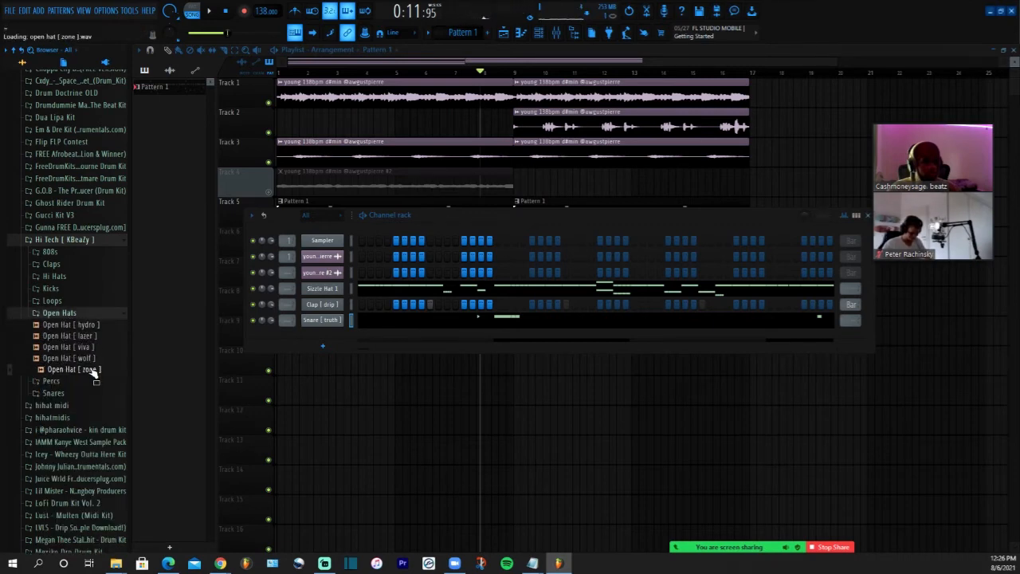
drag(330, 344, 335, 335)
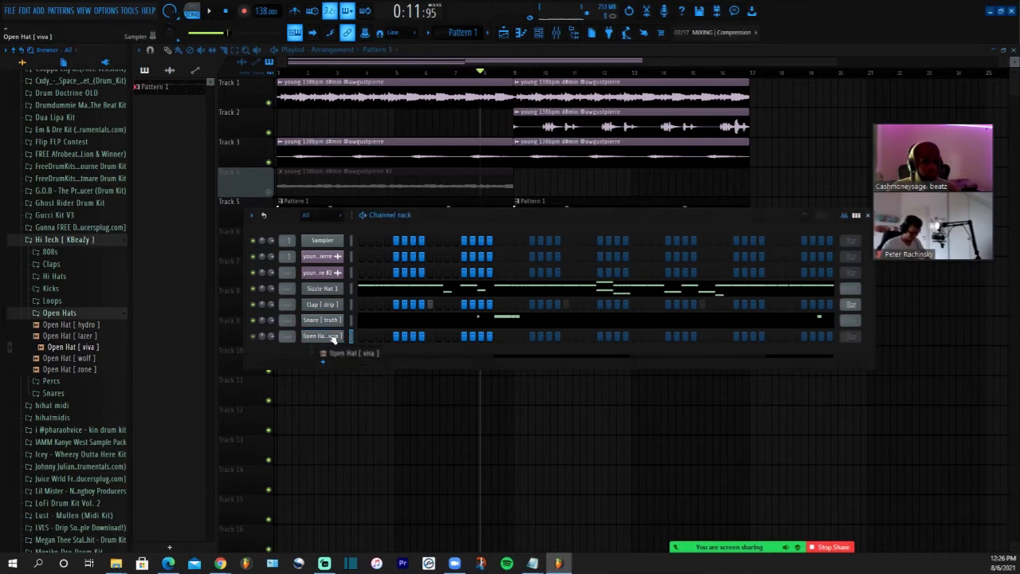
click(338, 336)
click(598, 219)
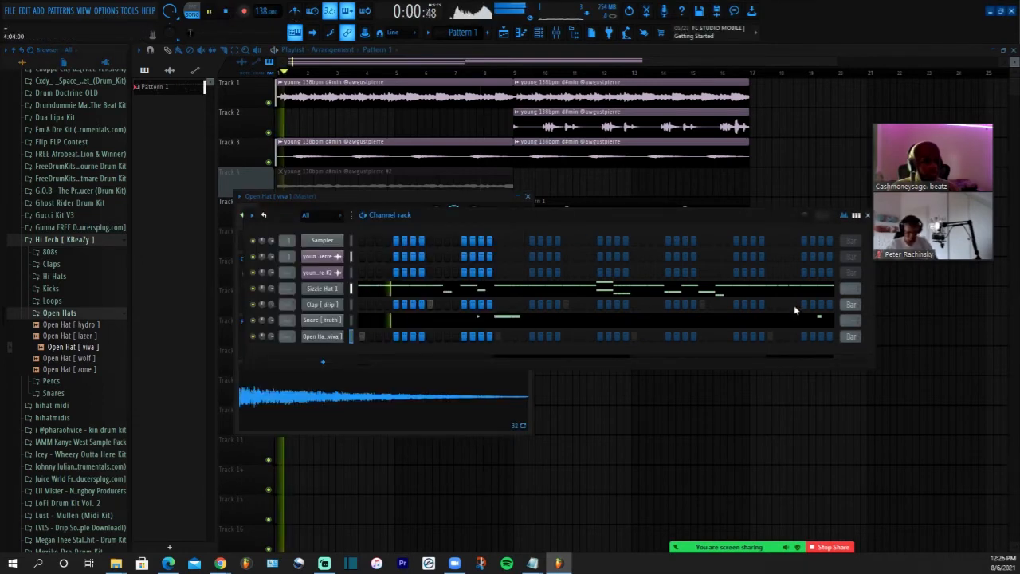
Turn off step looping for the open hat and place hits on the first step of bars 1, 3, 5 and 7
drag(858, 338, 858, 335)
key(space)
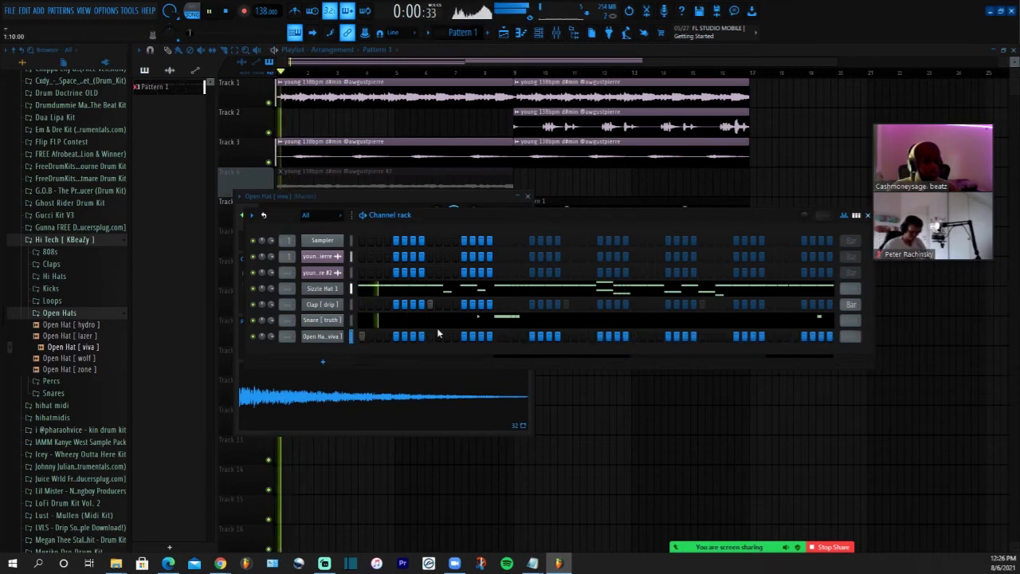
drag(374, 366, 384, 366)
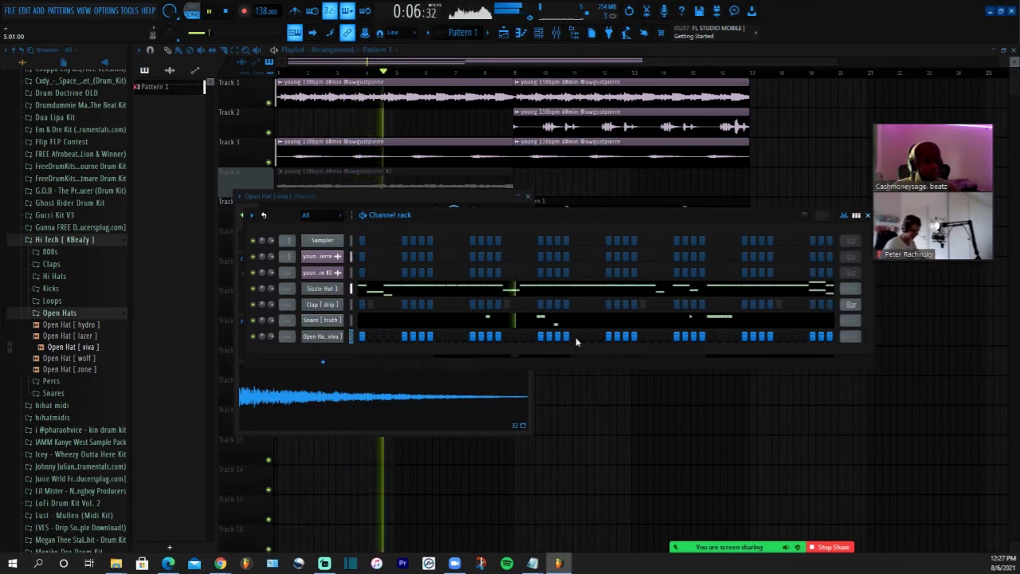
drag(380, 367, 400, 368)
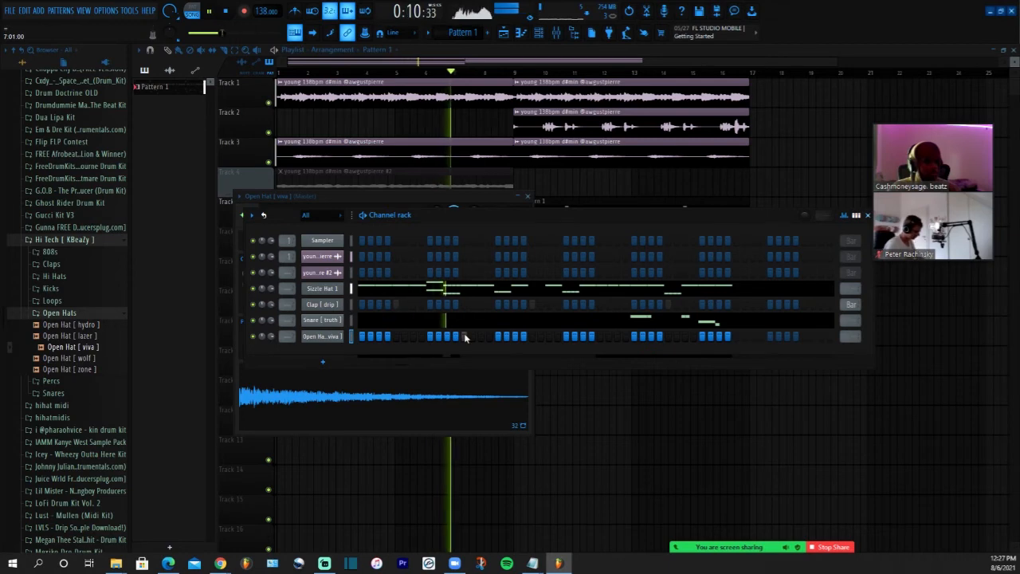
drag(401, 366, 353, 364)
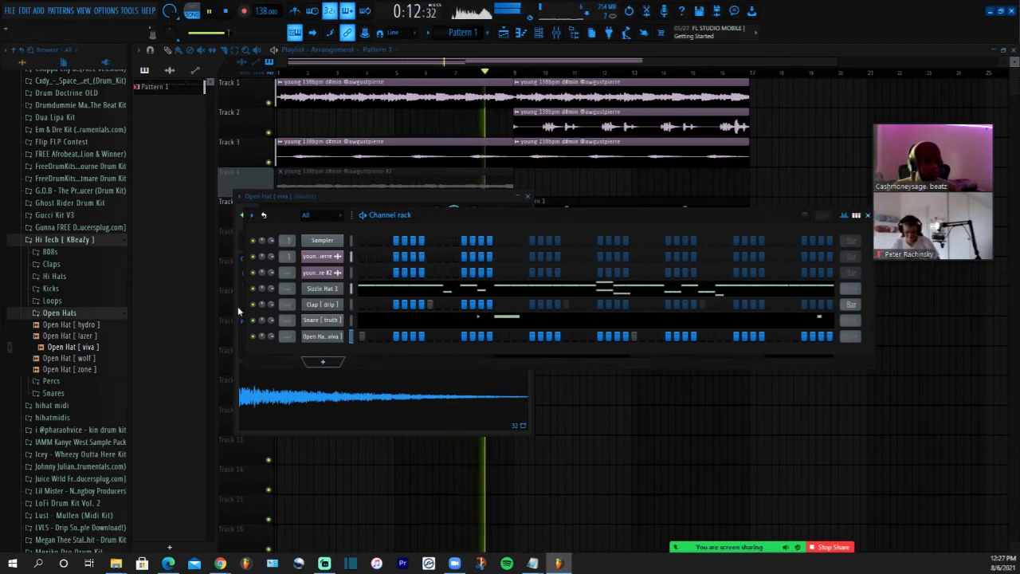
Collapse the Open Hats folder and open the Snares folder of the Hi Tech kit
click(98, 313)
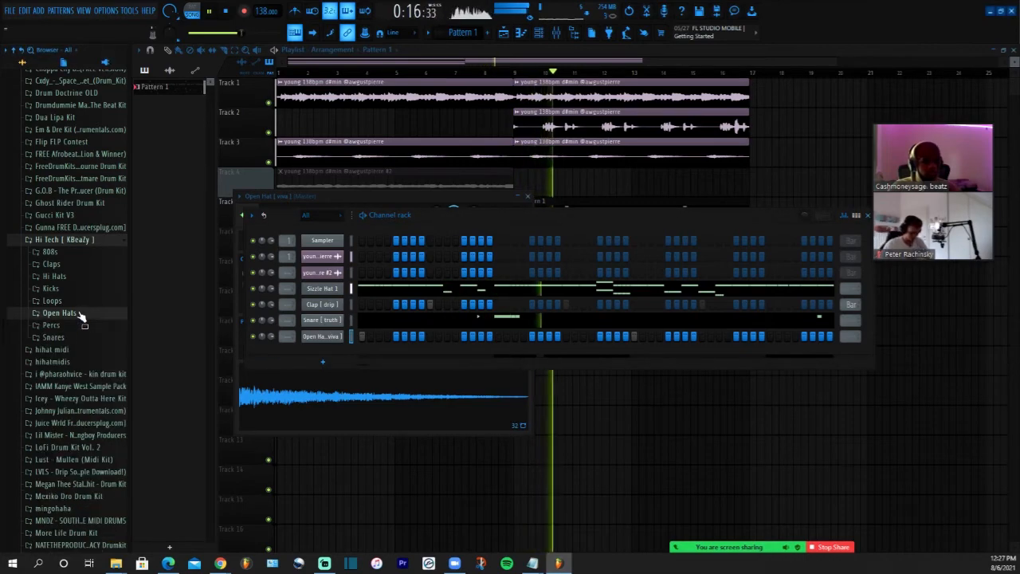
click(68, 338)
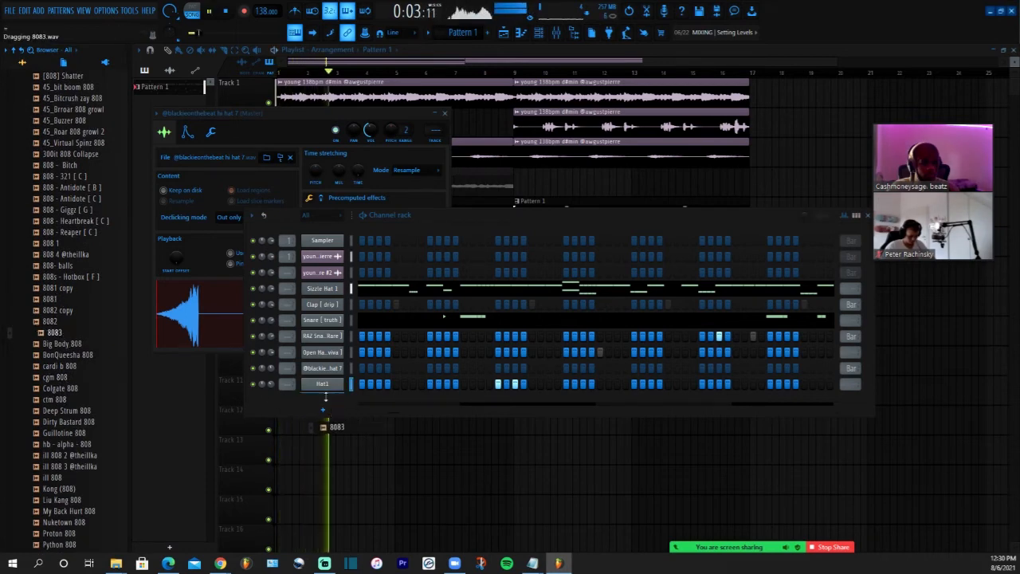
Load the 8083 sample as a new channel and enable Cut self for it
drag(325, 396, 329, 401)
click(239, 160)
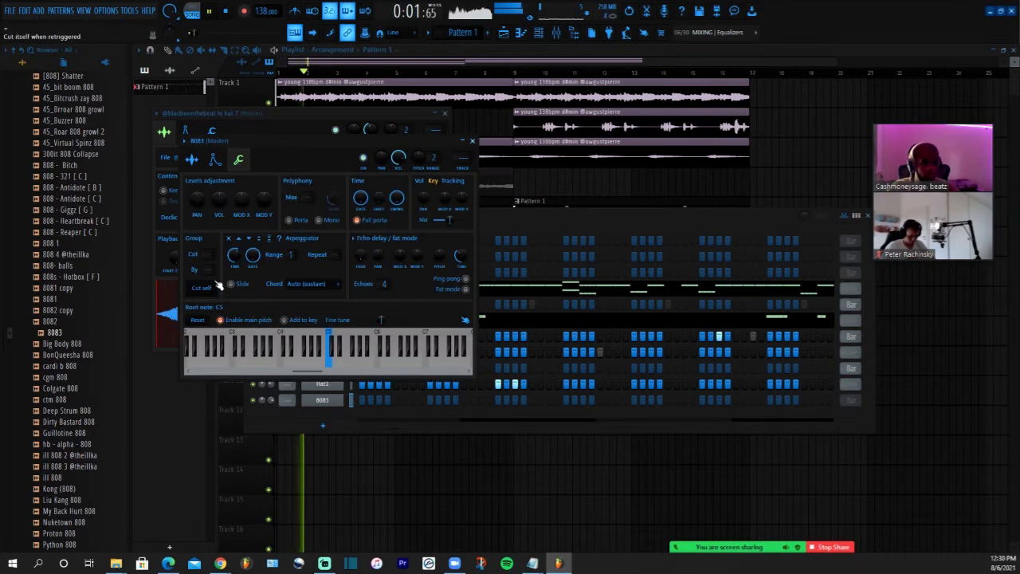
click(192, 160)
click(489, 229)
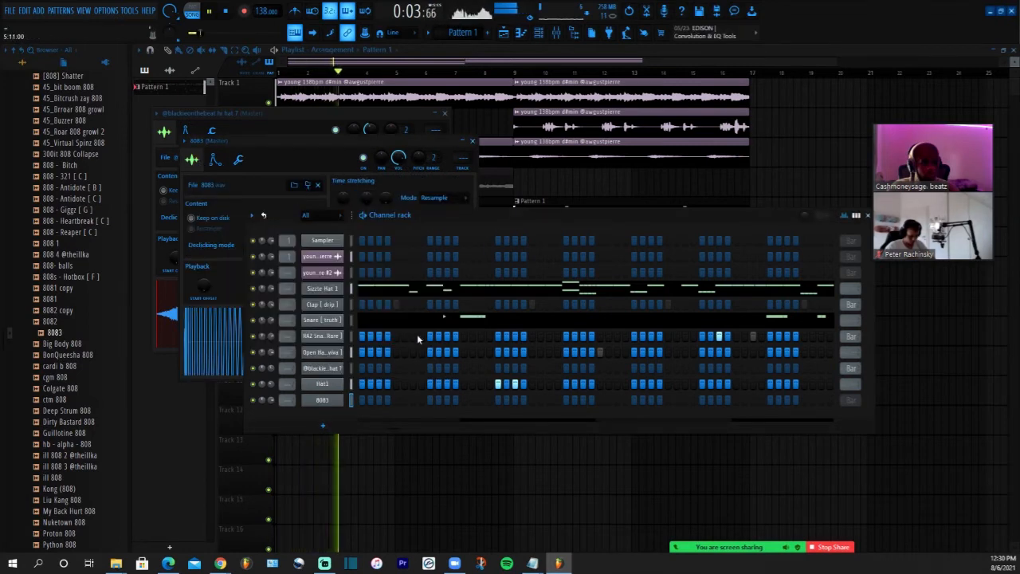
Open the piano roll for the 8083 channel and turn its loop off
right_click(347, 401)
click(355, 399)
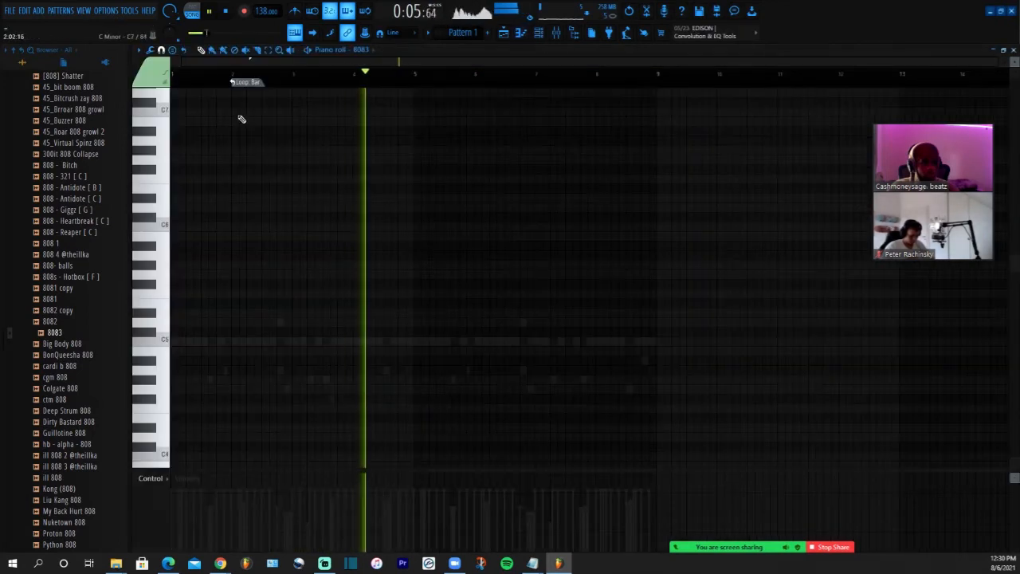
right_click(245, 86)
click(273, 104)
Place a short 808 note at the start of bar 1, tune it to D#5 and adjust its velocity to about 87%
key(space)
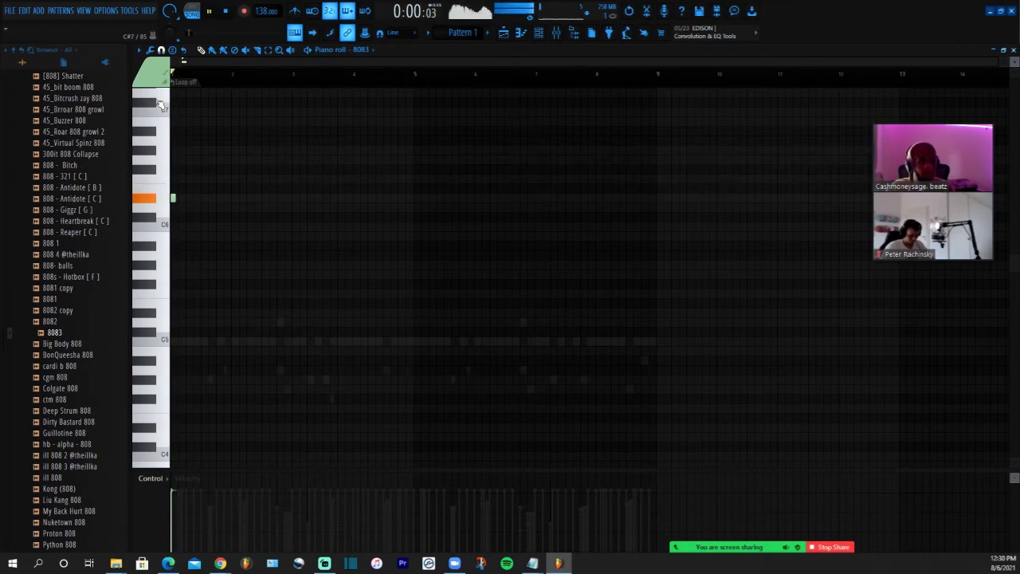
key(space)
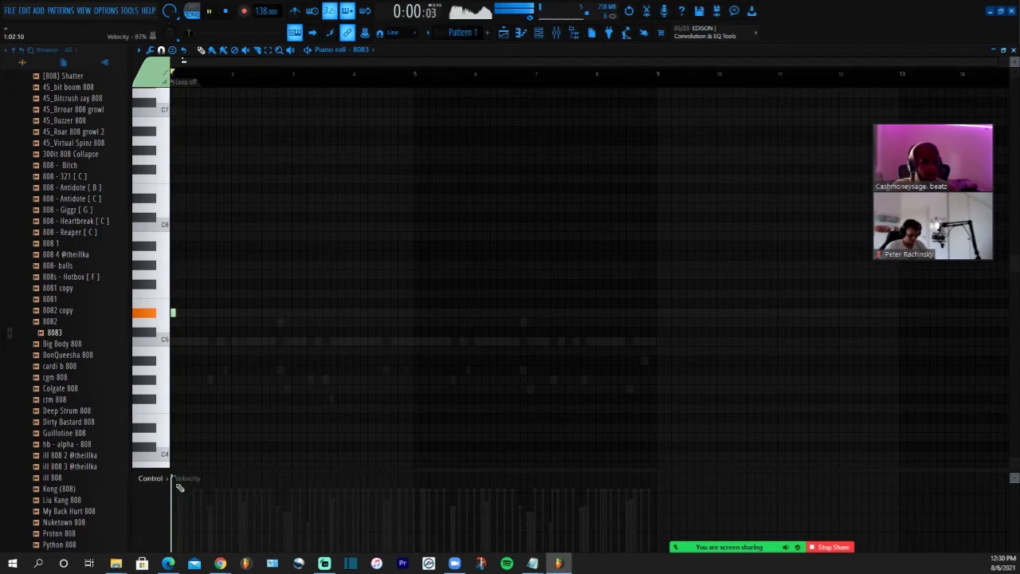
key(space)
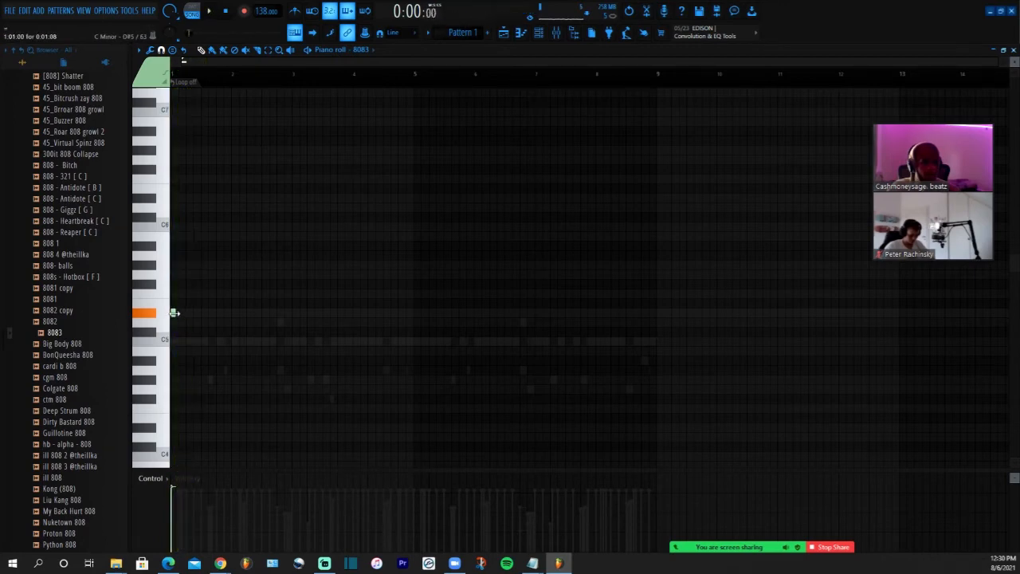
Add D#5 808 notes on steps 7 and 15 of bar 1, step 5 of bar 2 and step 1 of bar 3
click(195, 313)
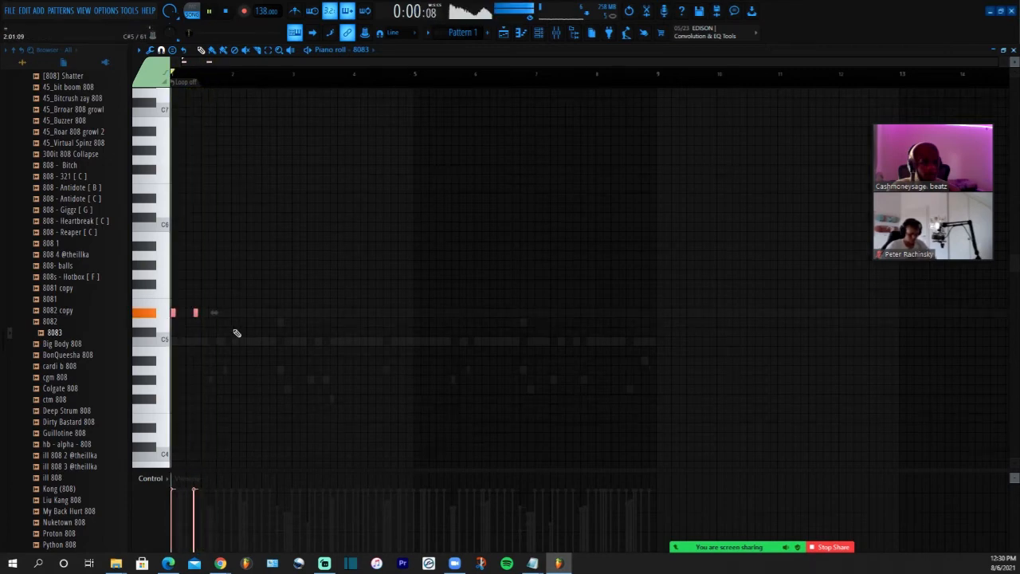
click(226, 312)
click(248, 313)
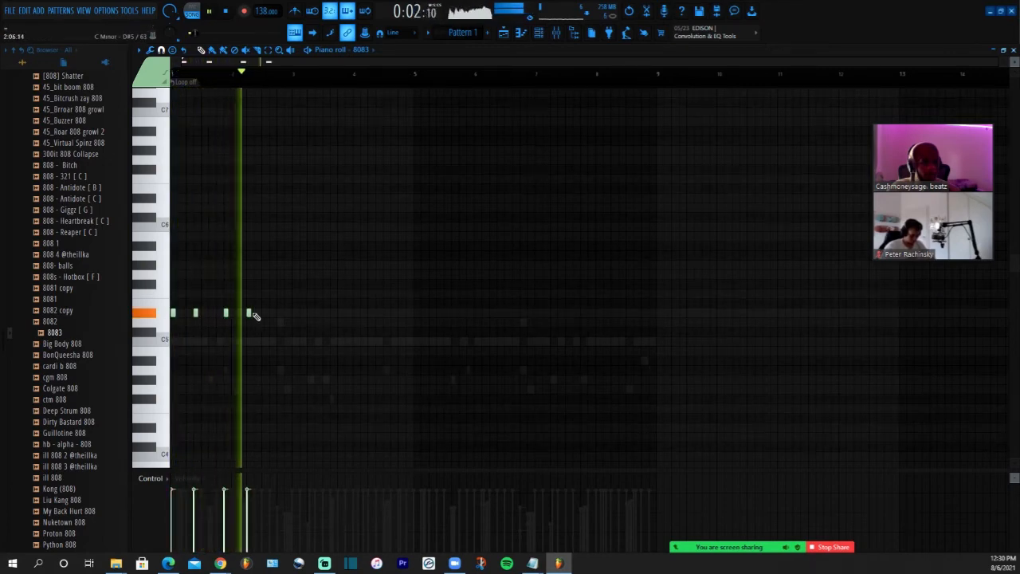
click(295, 313)
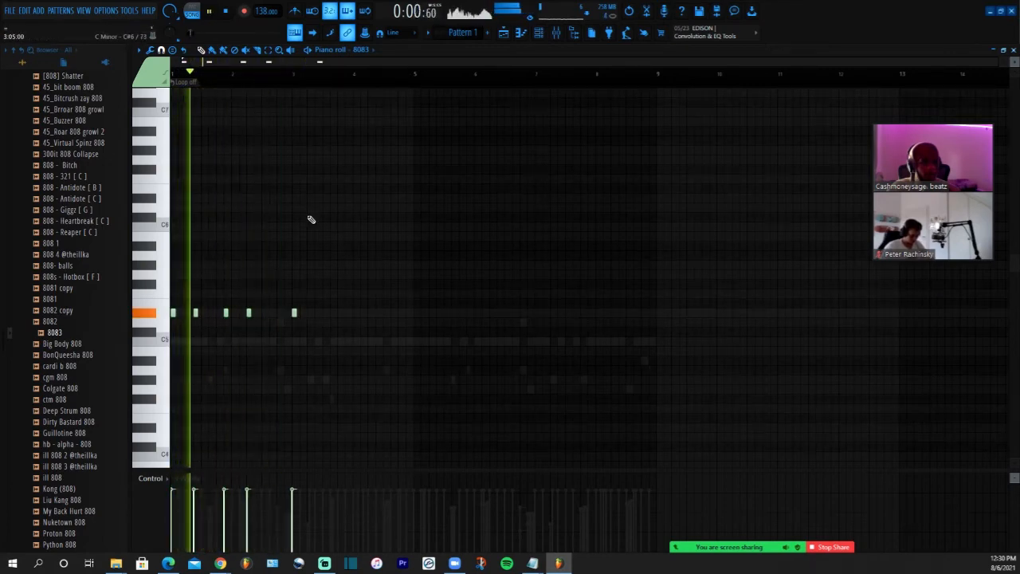
Adjust the channel volume to 81% in the channel rack and slightly lower the velocity of all the 808 notes
click(538, 32)
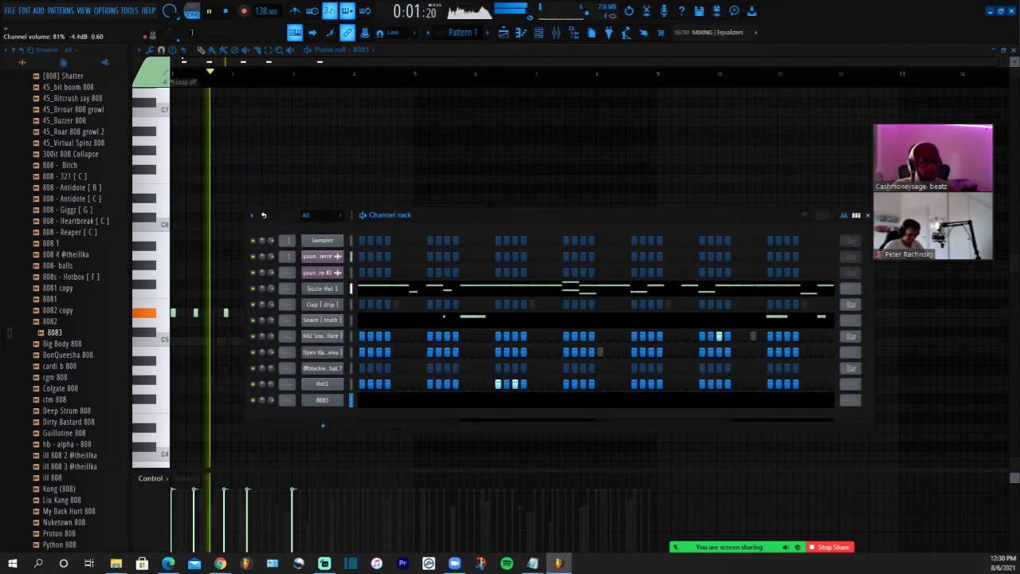
click(310, 66)
key(space)
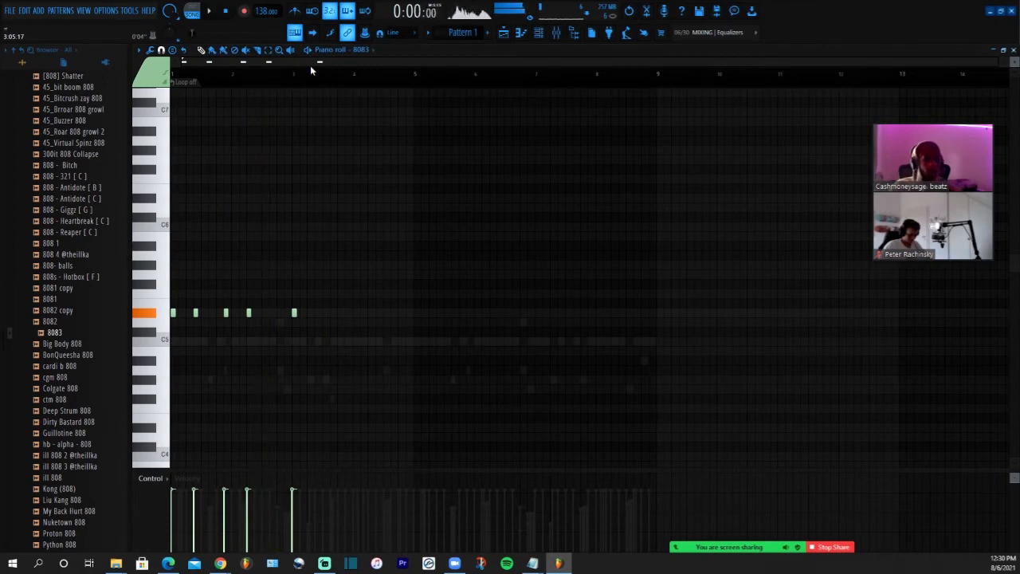
key(space)
key(space)
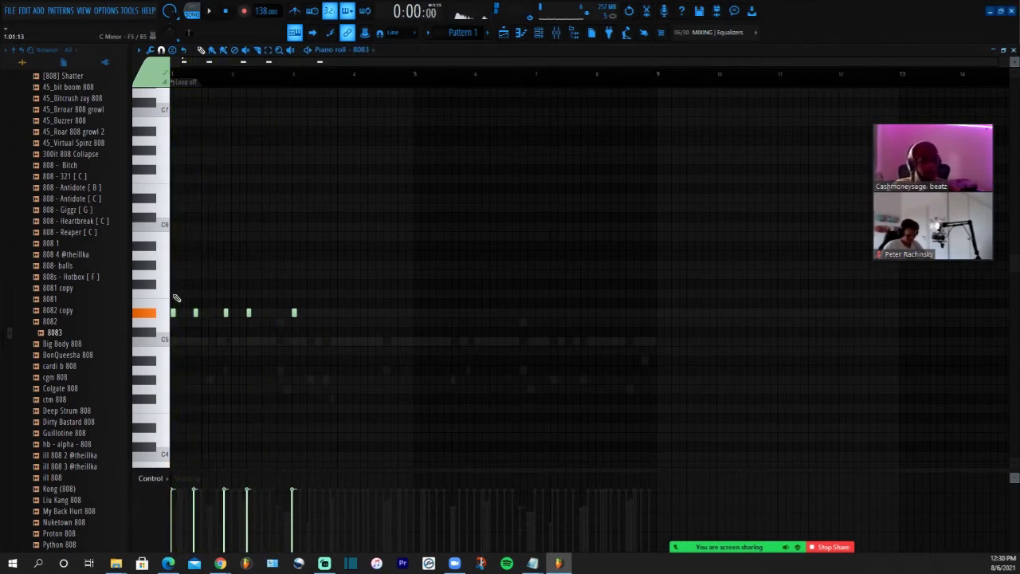
key(space)
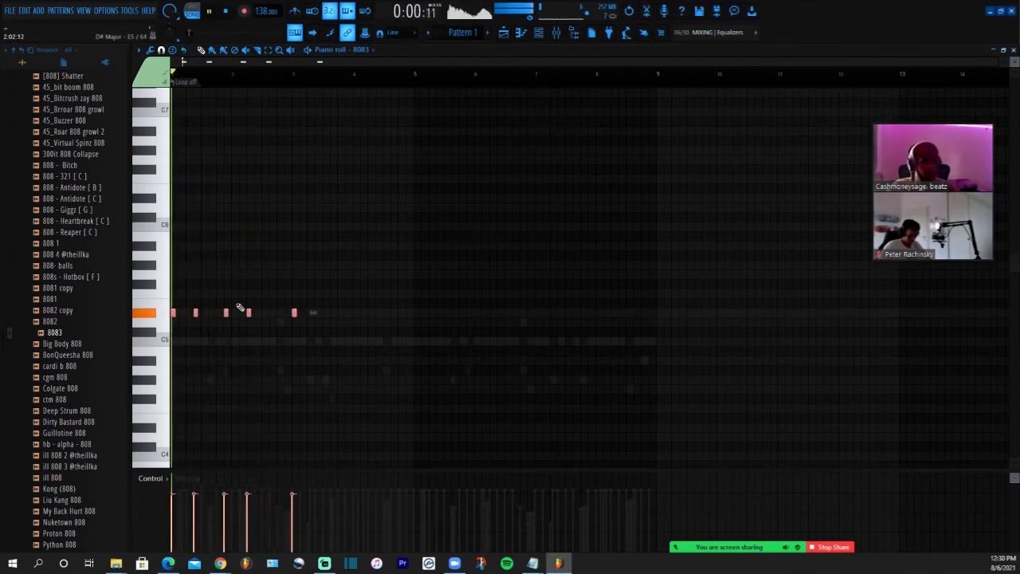
Add D#5 808 notes on steps 7 and 15 of bar 3 and a higher note on step 5 of bar 4
click(316, 312)
click(347, 312)
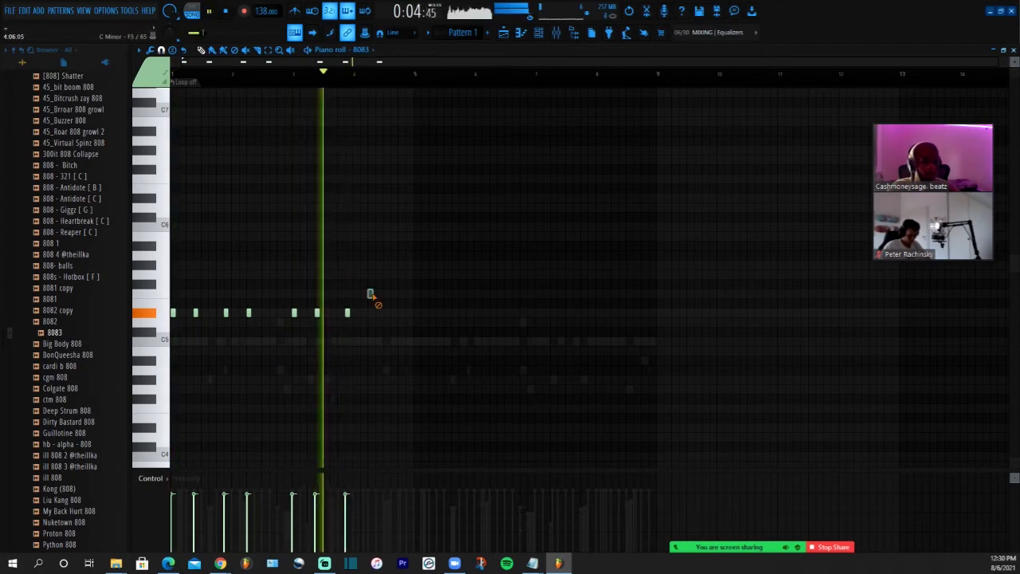
click(371, 295)
Build a rapid three-note F5 808 roll from step 5 of bar 4 and add a G5 note after it
scroll(371, 299, up, 2)
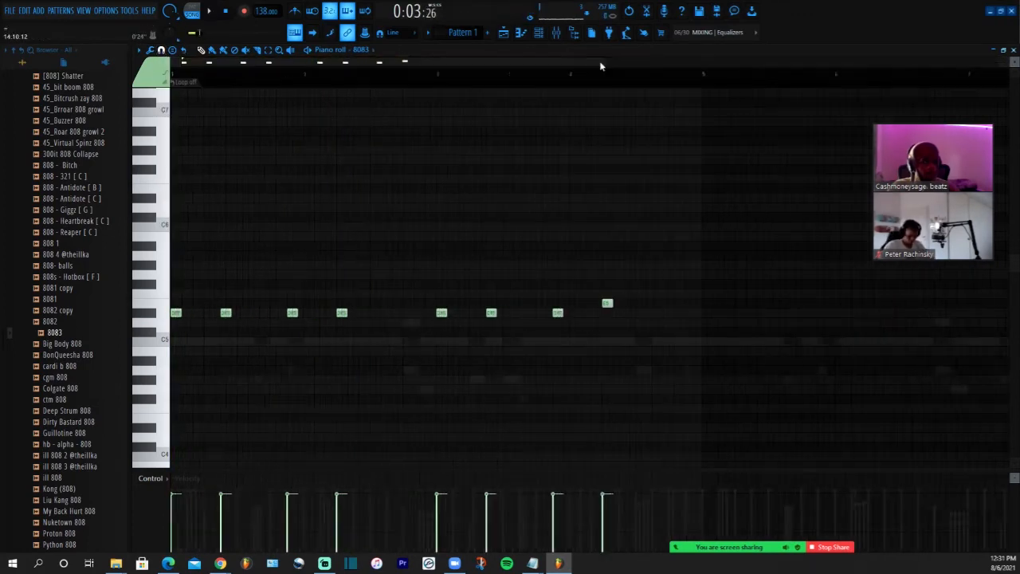
scroll(405, 293, right, 3)
click(427, 294)
key(space)
drag(414, 295, 452, 275)
Replay the 808 pattern and transpose all its notes up one octave
key(space)
key(space)
key(space)
key(space)
key(space)
key(ctrl+Up)
key(space)
Lower the note following the bar 4 roll to F#6 and add another F#6 note on step 13
drag(450, 159, 451, 169)
click(473, 169)
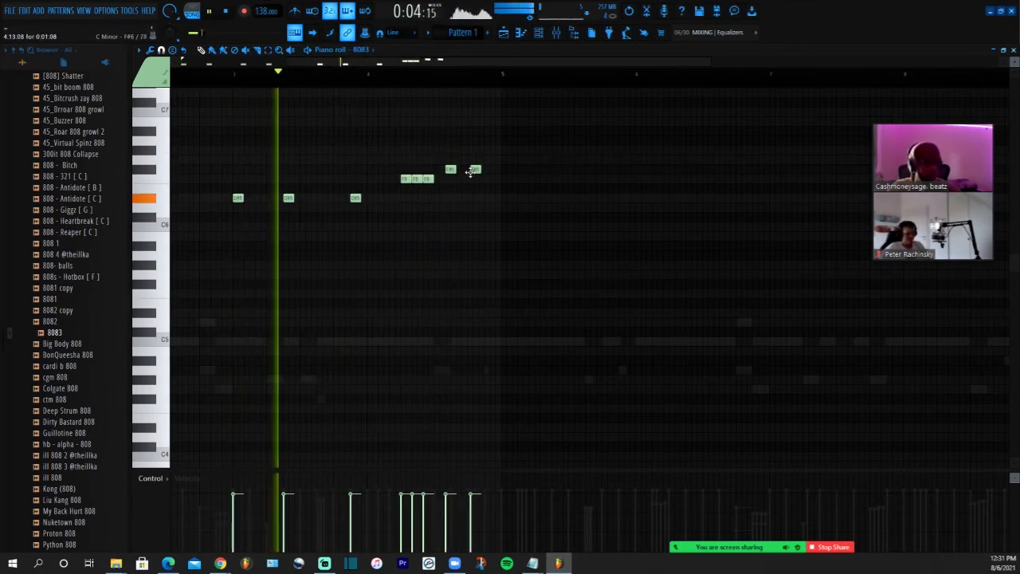
Place a B5 808 note on the first step of bar 5 and play the pattern back
click(506, 246)
key(space)
drag(506, 246, 506, 235)
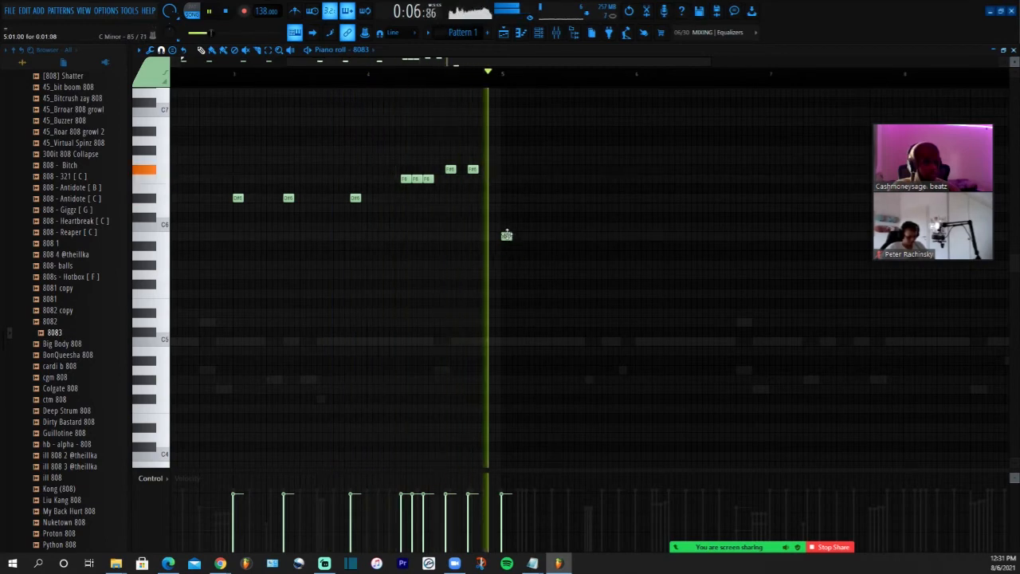
key(space)
click(473, 74)
key(space)
drag(523, 63, 586, 63)
key(space)
Add B5 808 notes on steps 7 and 15 of bar 5 and on steps 3 and 5 of bar 6
click(433, 236)
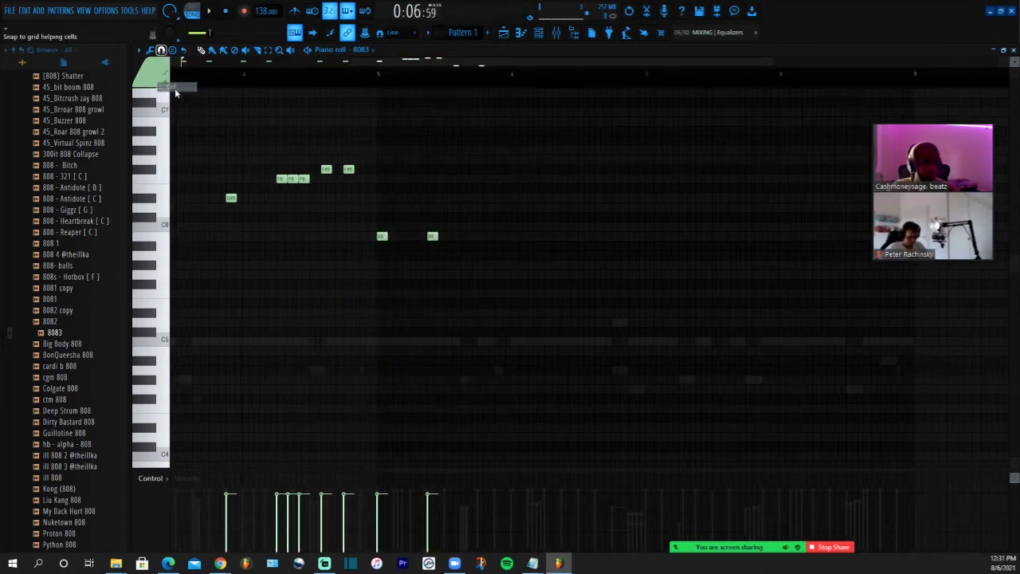
click(482, 236)
key(space)
click(532, 236)
click(549, 236)
key(space)
key(space)
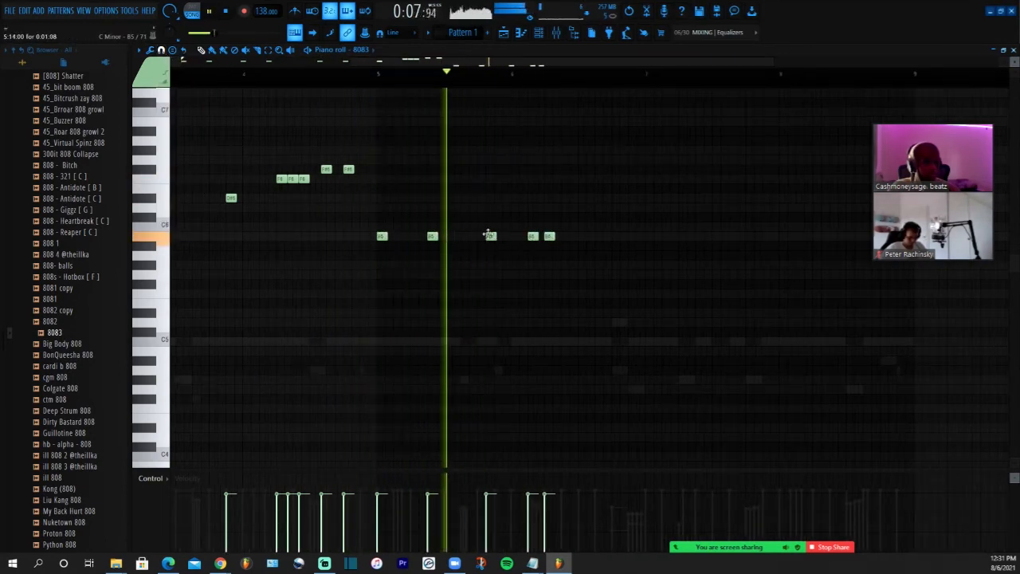
drag(488, 235, 498, 236)
Add B5 808 notes on steps 1, 7 and 15 of bar 7, replaying the pattern between placements
click(650, 238)
key(space)
drag(613, 61, 680, 61)
click(570, 236)
key(space)
key(space)
key(space)
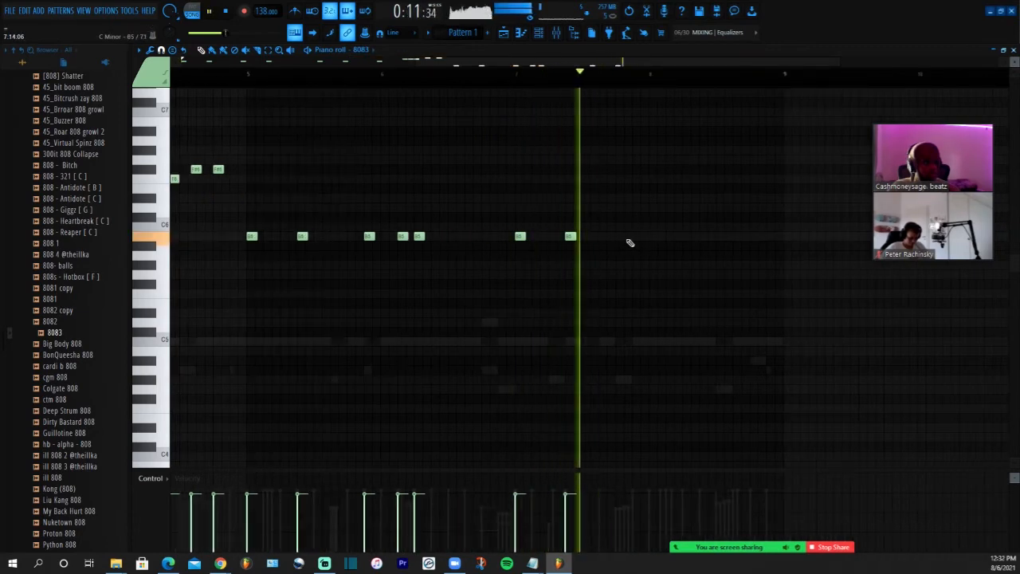
click(638, 237)
key(space)
key(space)
key(space)
key(space)
Set the piano roll snap to Step and add A#5 808 notes on steps 5 and 7 of bar 8
click(150, 50)
click(162, 51)
click(173, 151)
key(space)
key(space)
click(686, 245)
key(space)
key(space)
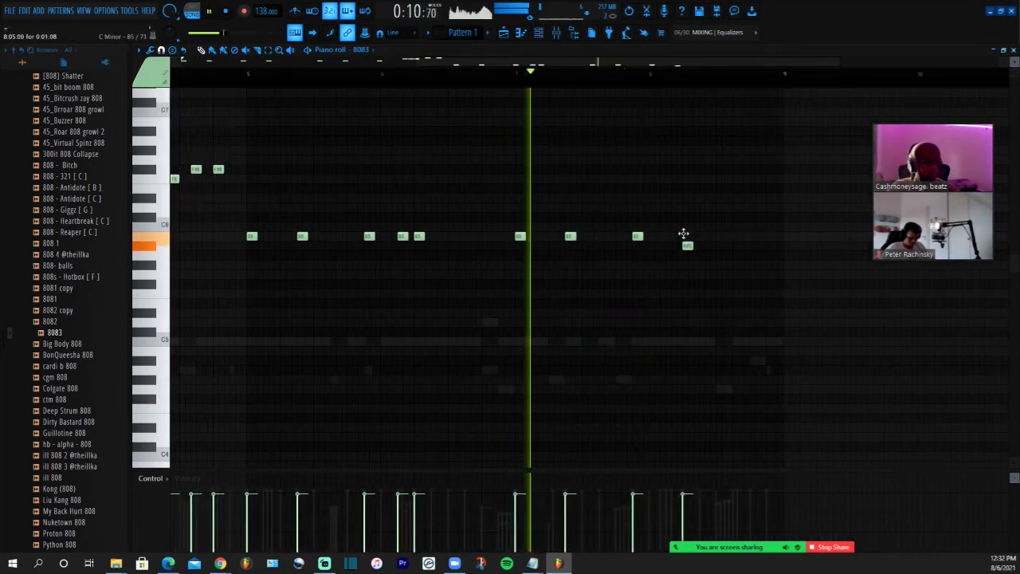
click(702, 246)
key(space)
key(space)
key(space)
key(space)
Set the piano roll snap to 1/3 step and build a three-note A#5 808 roll from step 9 of bar 8
click(162, 51)
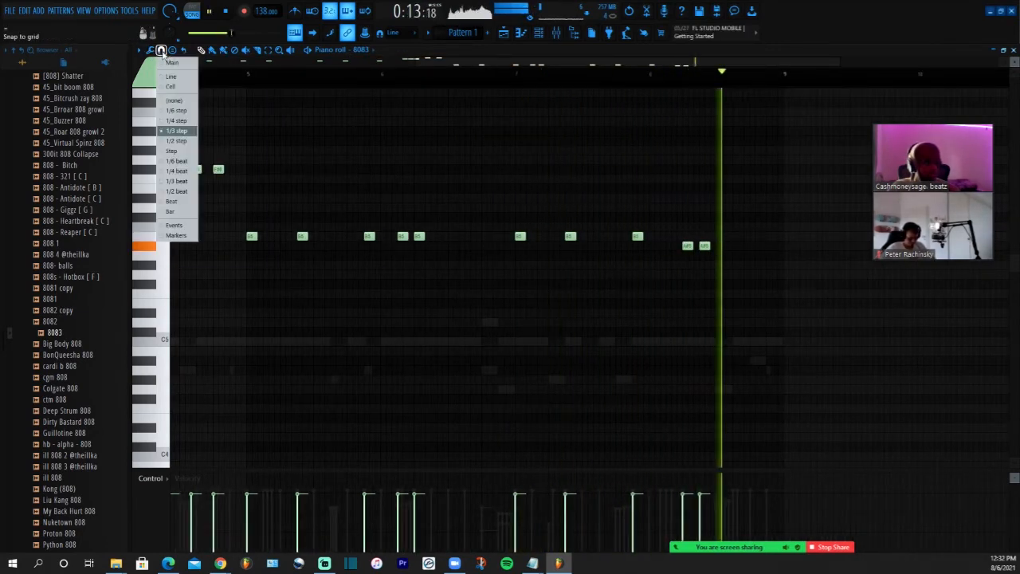
click(175, 131)
key(space)
key(space)
drag(510, 61, 617, 61)
key(space)
click(510, 247)
drag(507, 257, 506, 248)
click(520, 246)
key(space)
key(space)
click(532, 247)
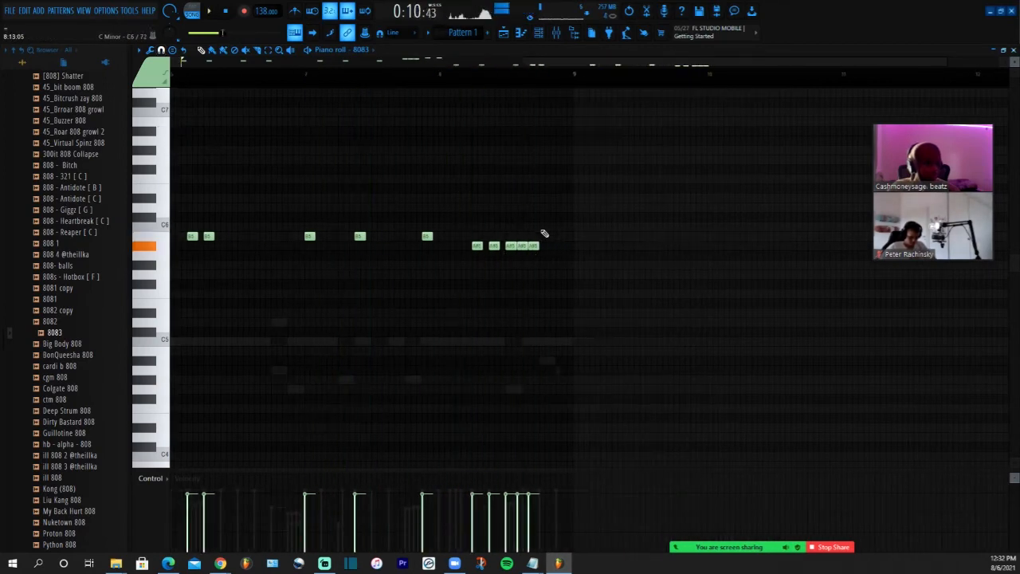
Add a C#6 808 note after the bar 8 roll, near step 14, and transpose the 808 notes down one octave
click(543, 217)
key(space)
key(space)
key(space)
drag(545, 217, 555, 218)
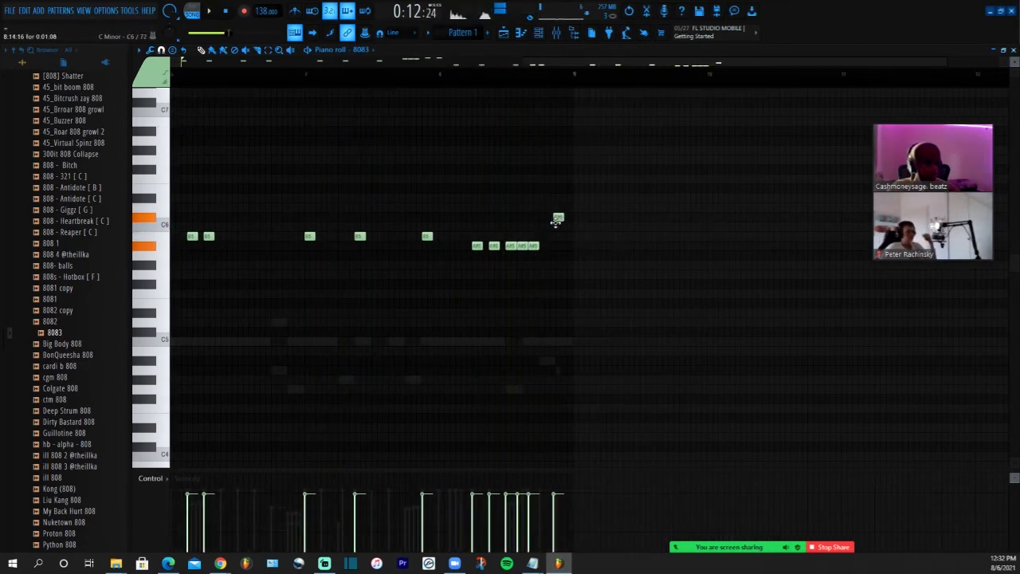
key(ctrl+Down)
drag(522, 61, 42, 68)
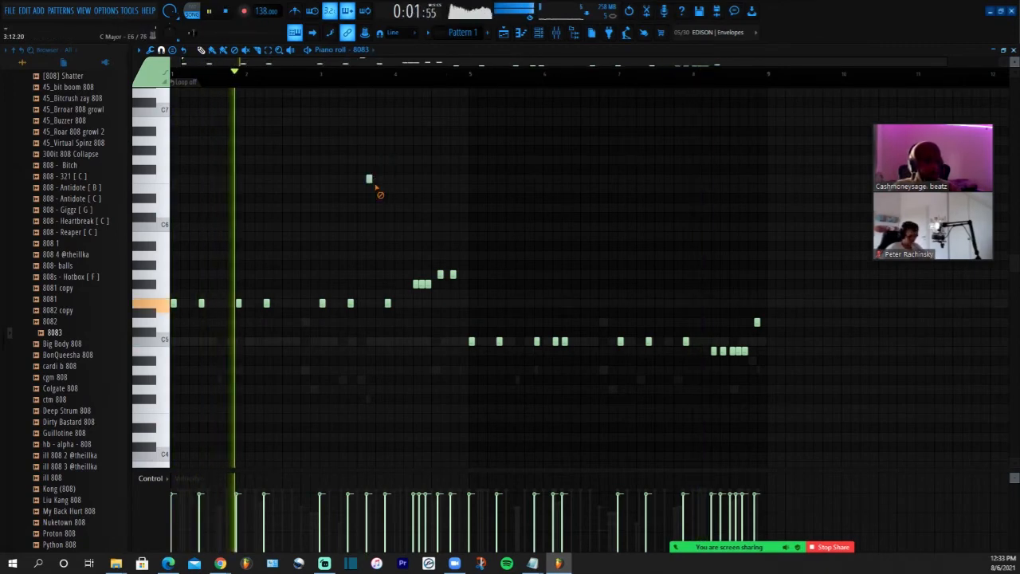
Collapse the OFFICIAL DARKSPIN DRUM KIT folder and lower the RAZ snare channel's volume to 71%
key(F5)
key(F6)
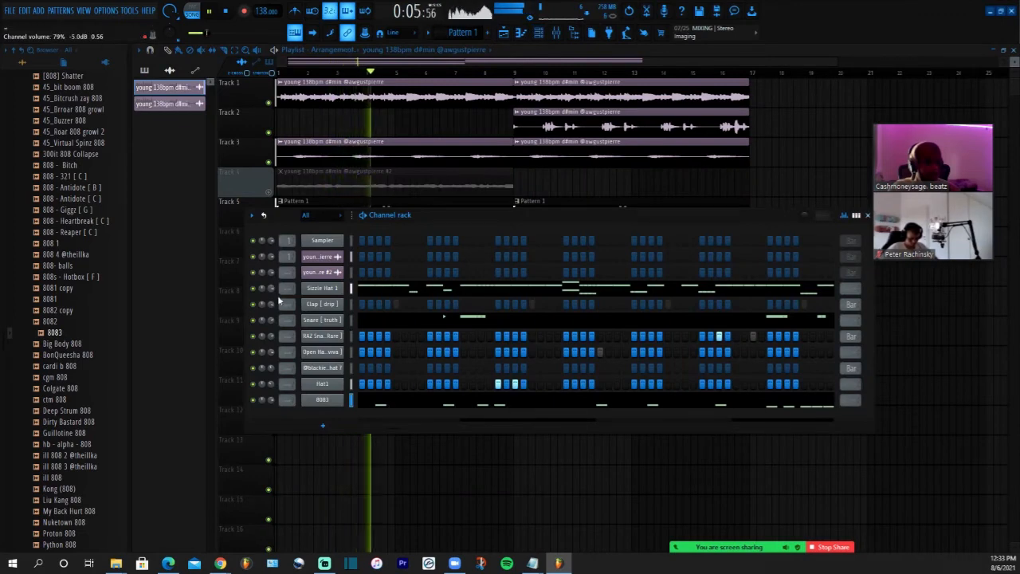
scroll(60, 354, up, 10)
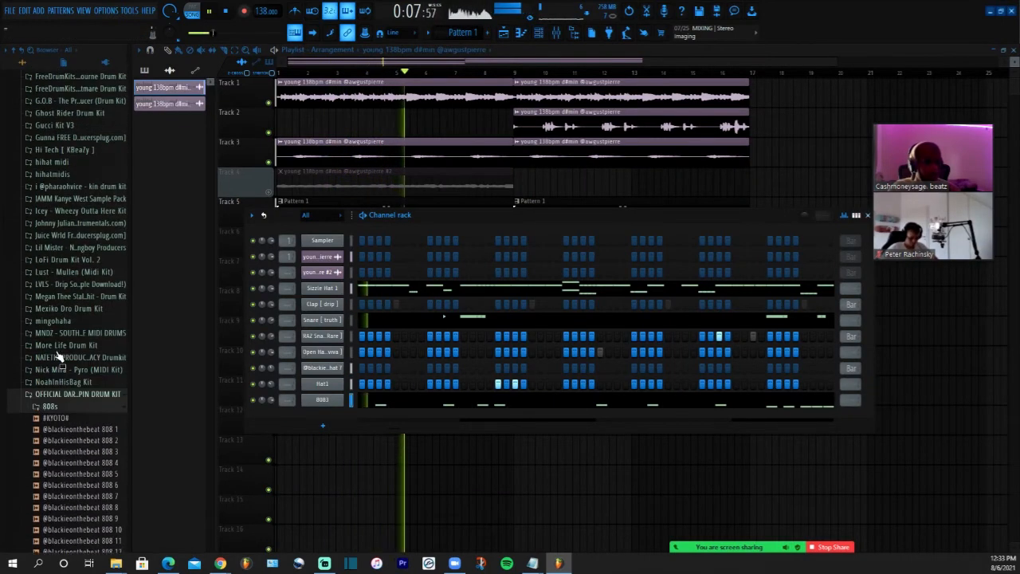
click(75, 397)
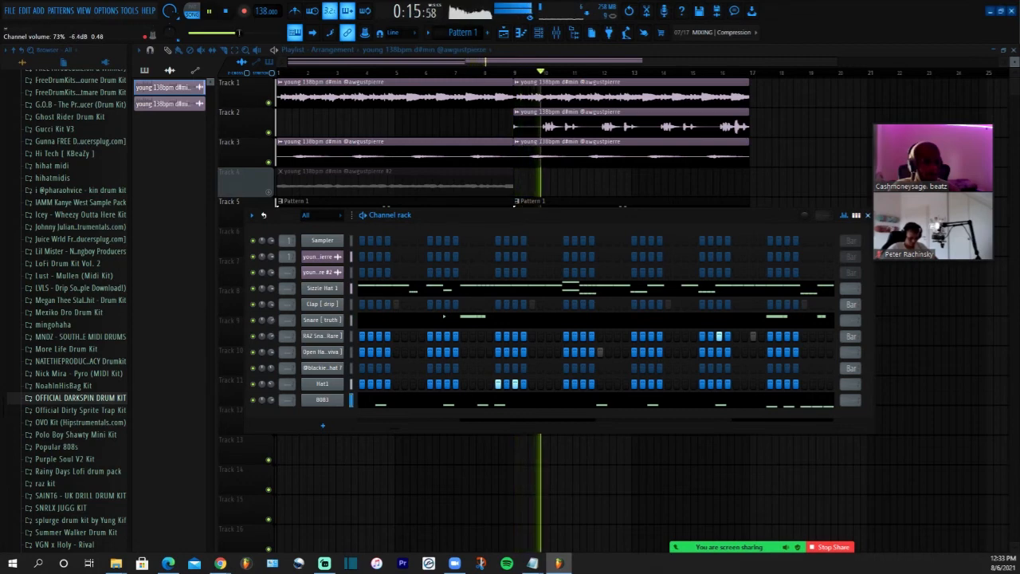
drag(272, 336, 271, 338)
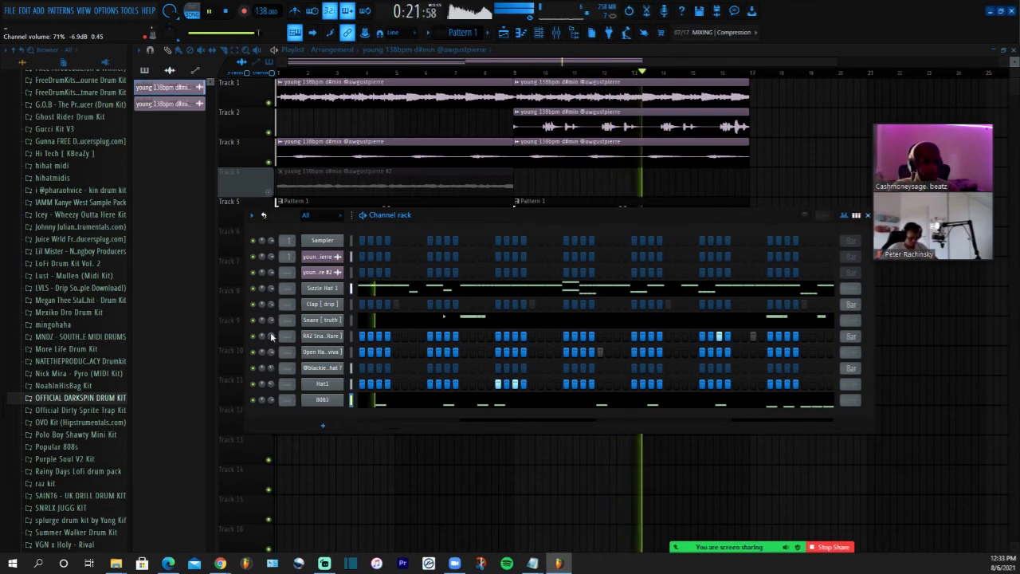
Add three descending notes above the main row in bar 2 of the Sizzle Hat 1 piano roll
click(354, 290)
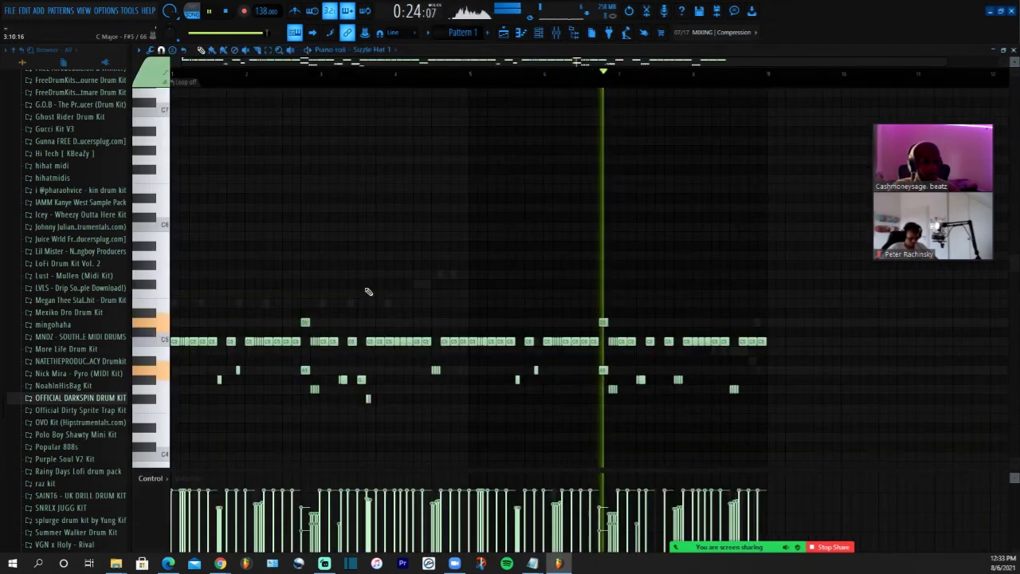
click(258, 275)
click(267, 284)
click(276, 295)
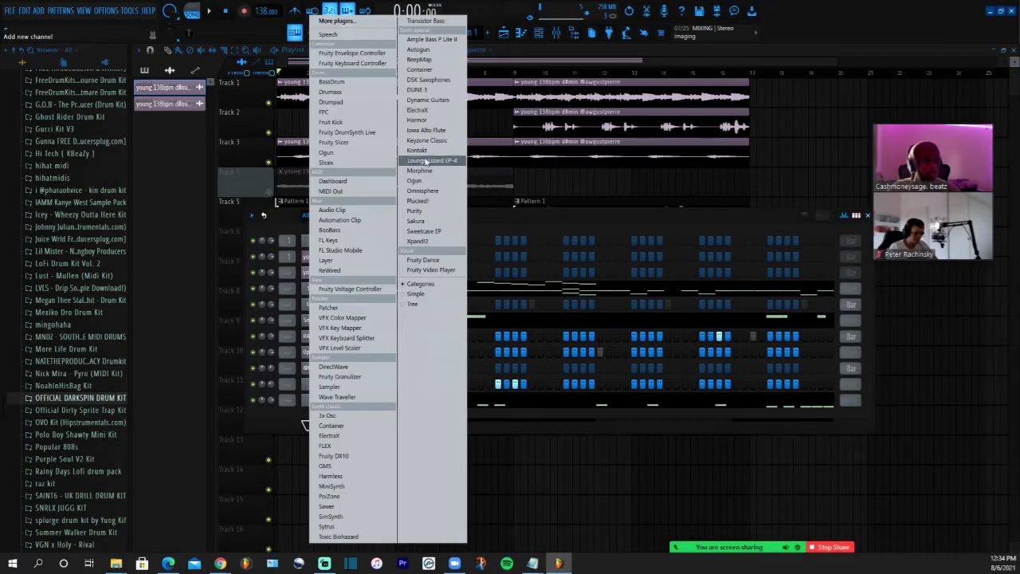
Add a Kontakt channel with Ethnic Vocal Phrases and place Pattern 2 at the start of Track 6 in the playlist
click(427, 152)
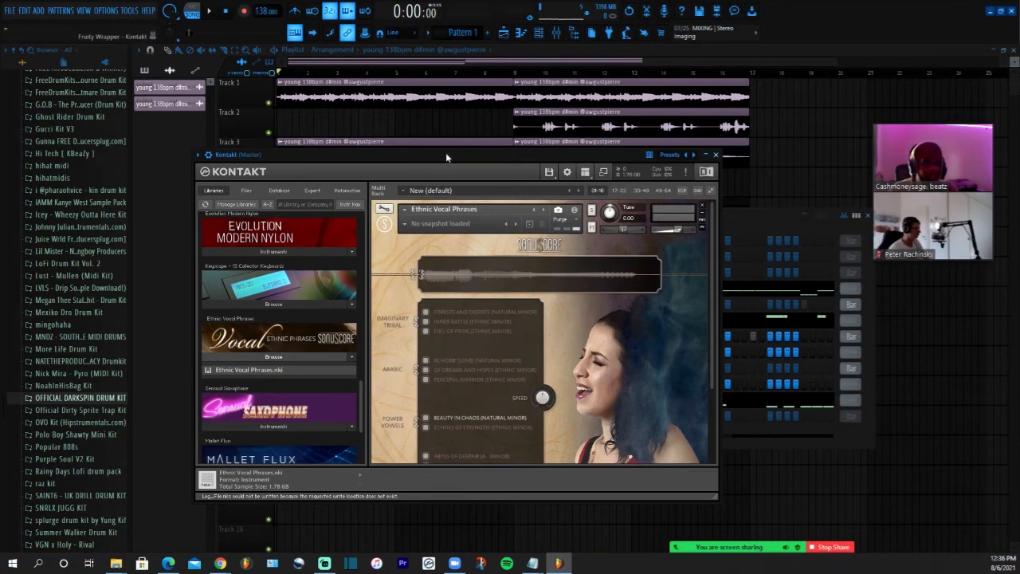
drag(445, 153, 457, 115)
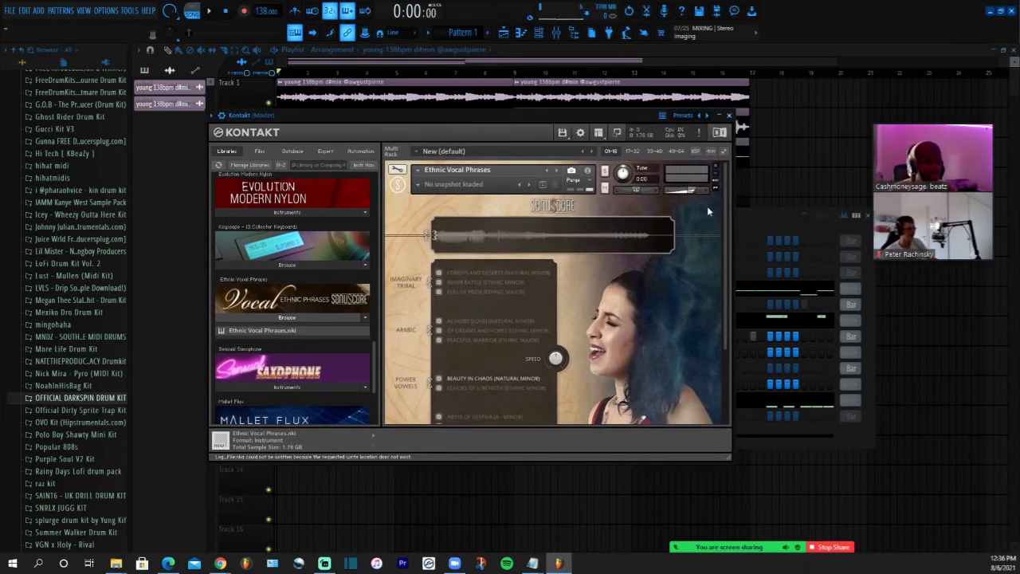
mouse_move(723, 206)
mouse_down()
mouse_move(726, 239)
mouse_move(726, 198)
mouse_up()
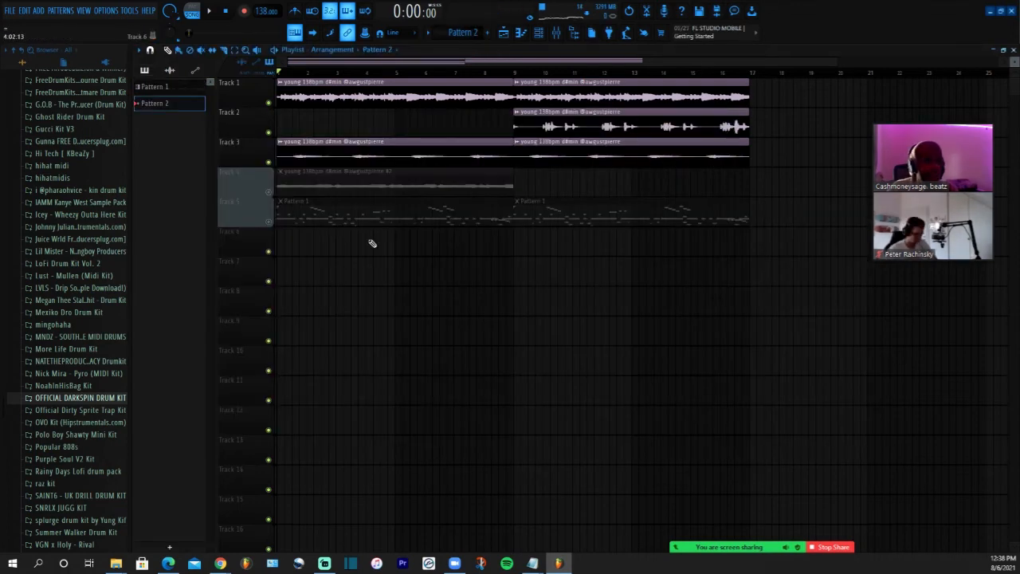
click(287, 246)
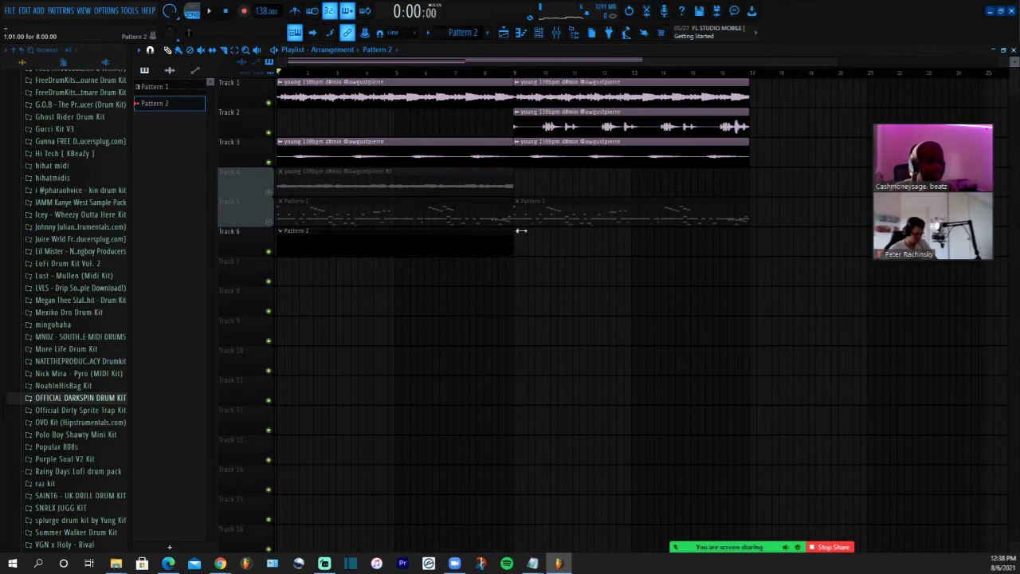
Load Fruity Reeverb 2 into the first effect slot of mixer Insert 2
click(545, 41)
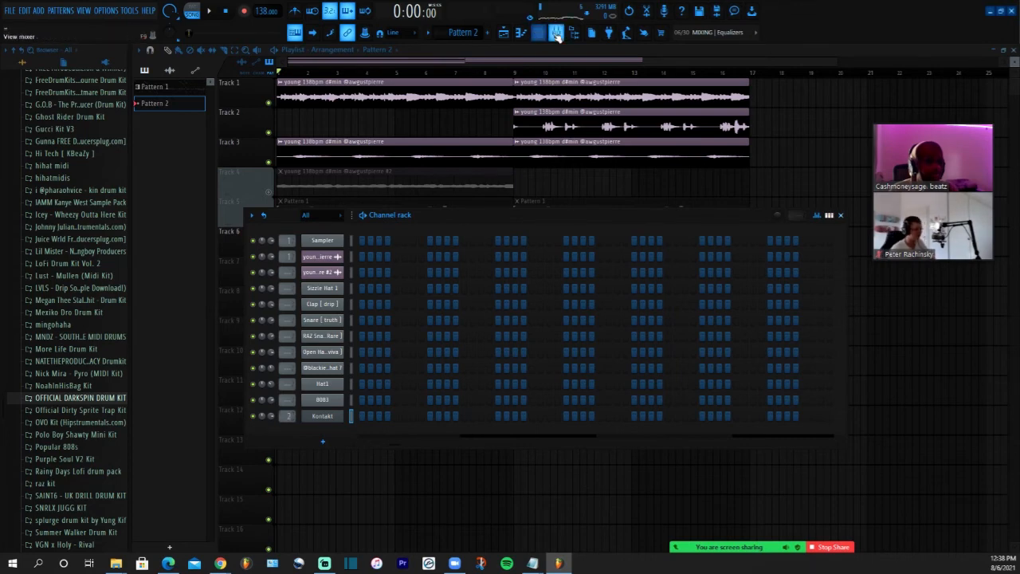
click(557, 33)
click(921, 99)
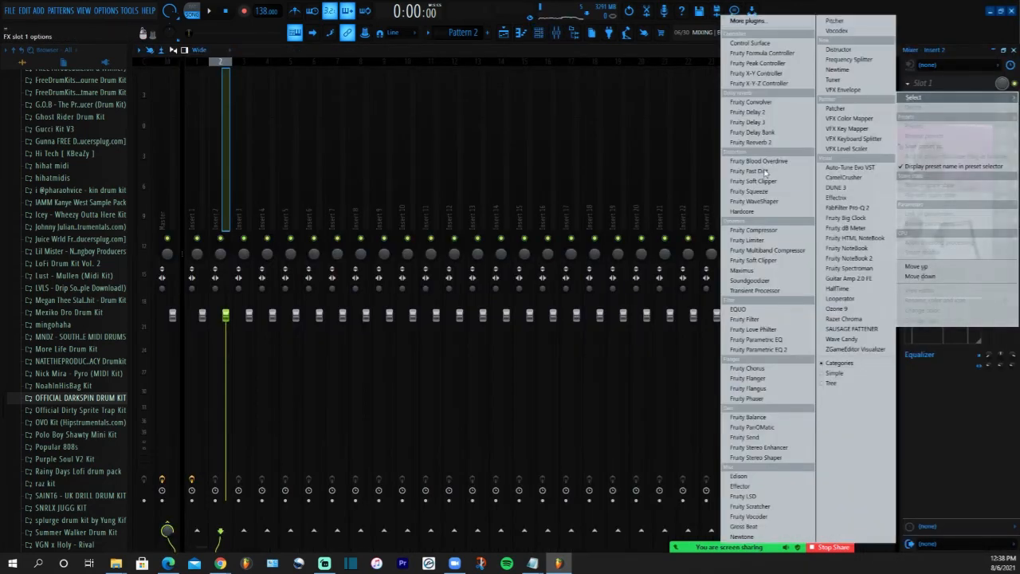
click(780, 144)
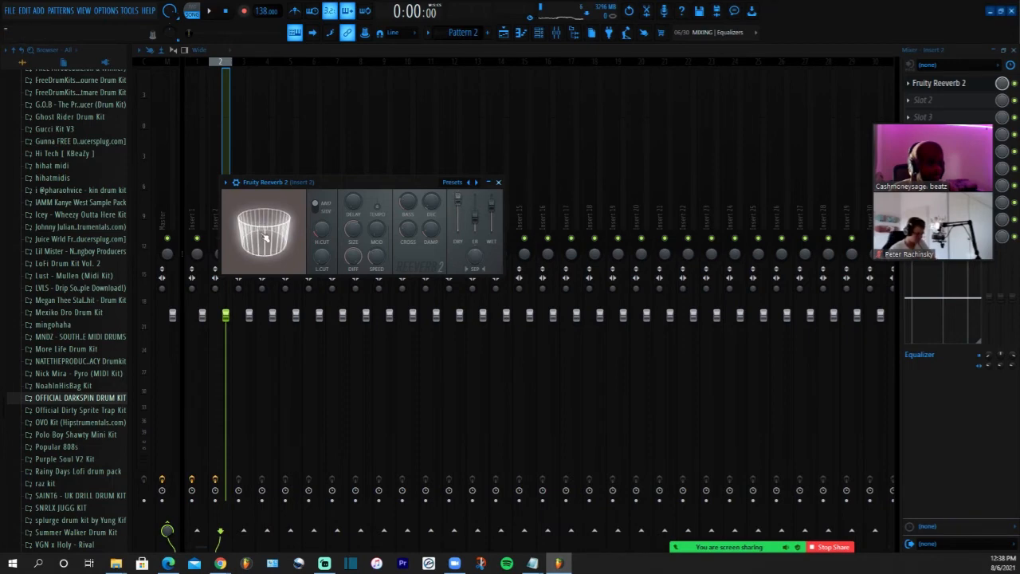
Load Fruity Parametric EQ 2 into slot 2 of Insert 2 and cut the low and high frequencies
click(949, 102)
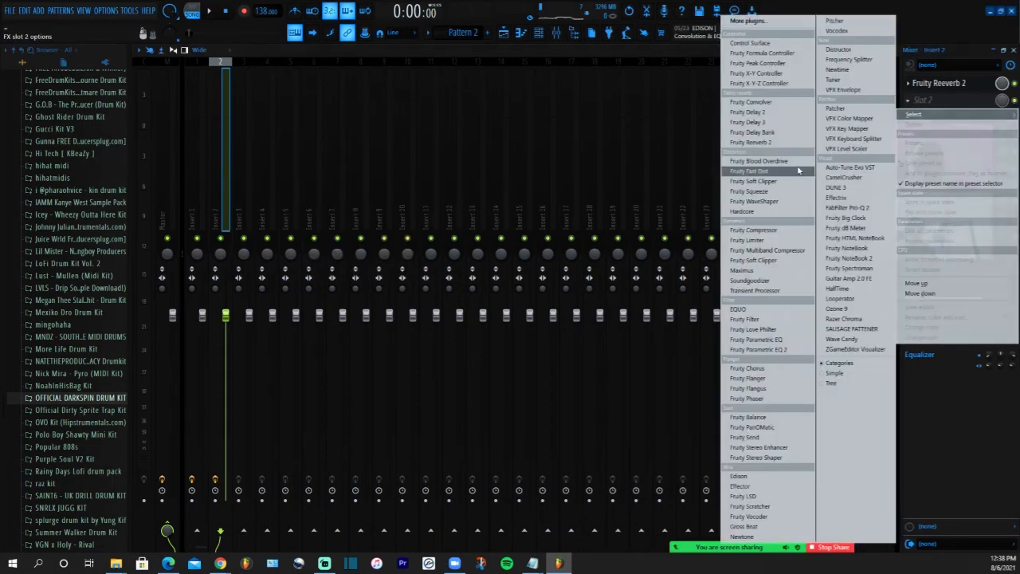
click(770, 351)
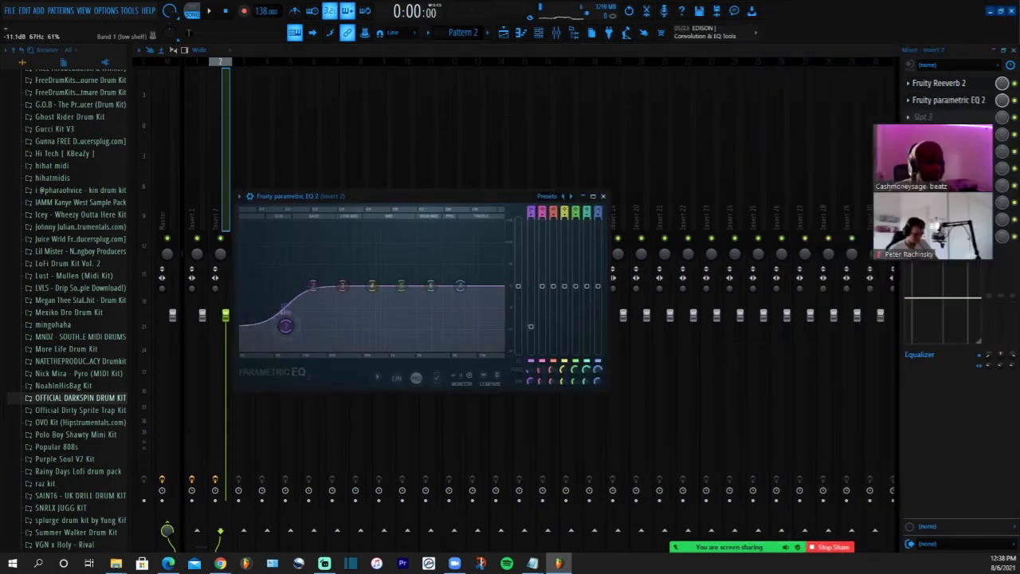
drag(460, 311, 465, 342)
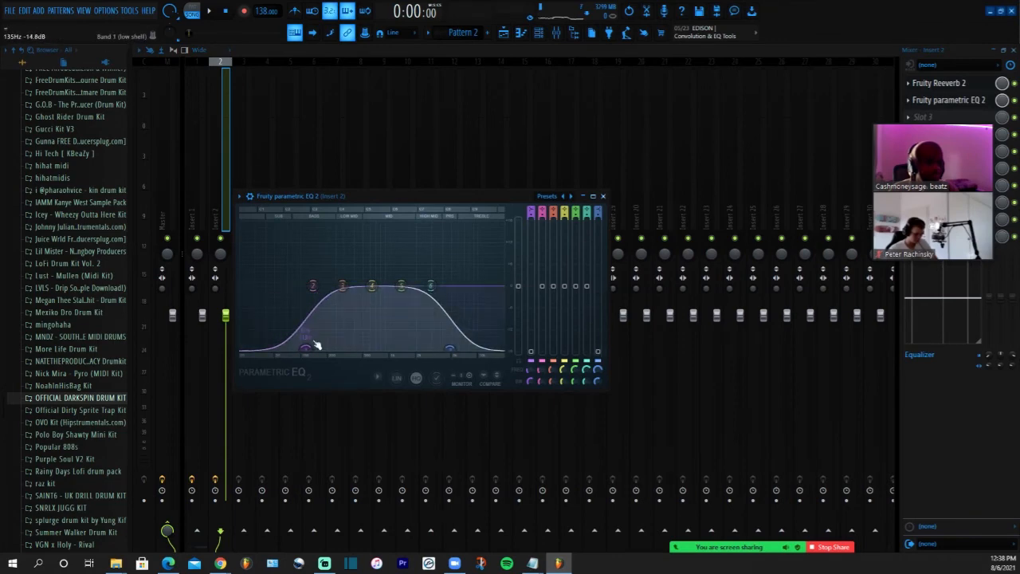
Load Fruity Delay Bank into slot 3 of Insert 2
click(952, 119)
click(957, 55)
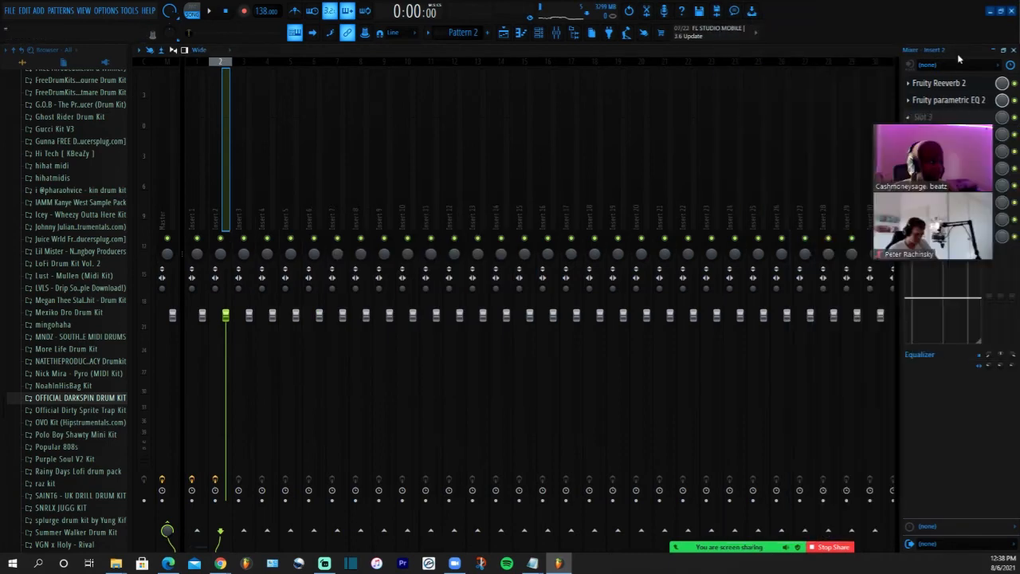
drag(947, 120, 964, 374)
click(959, 118)
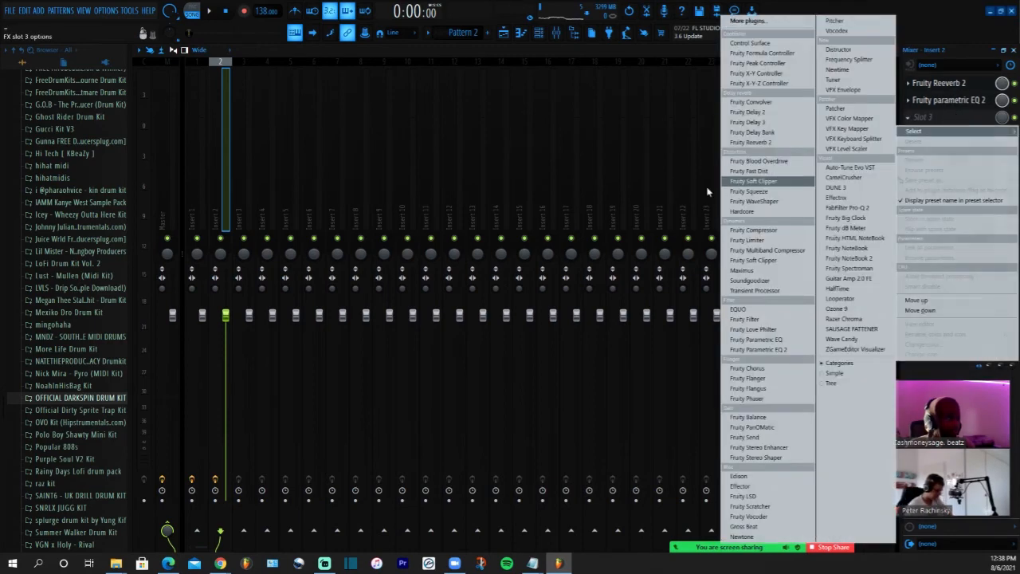
click(753, 133)
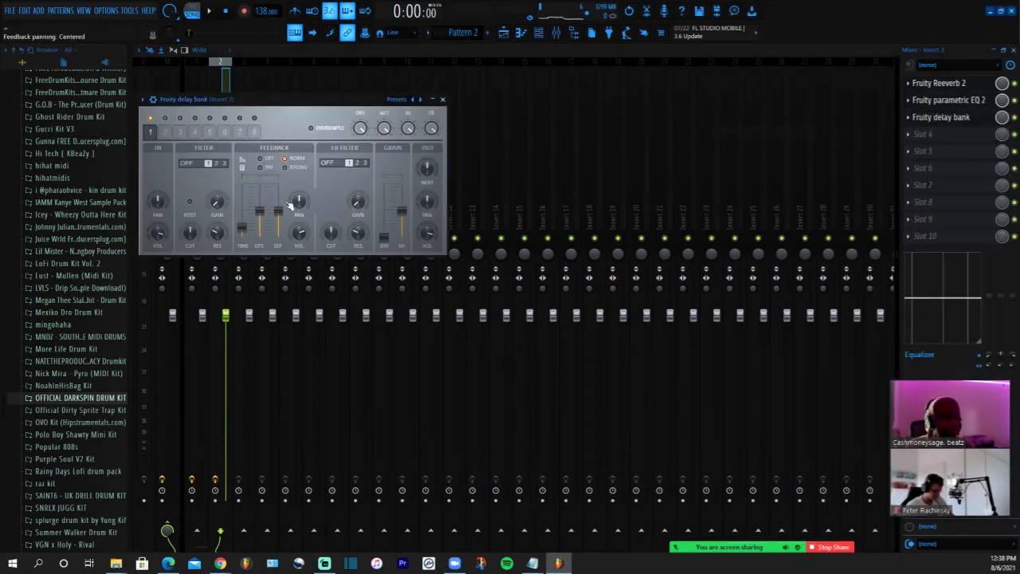
Set the delay bank's feedback offset and time from preset values and lower the delay slot's mix level
right_click(258, 216)
click(279, 338)
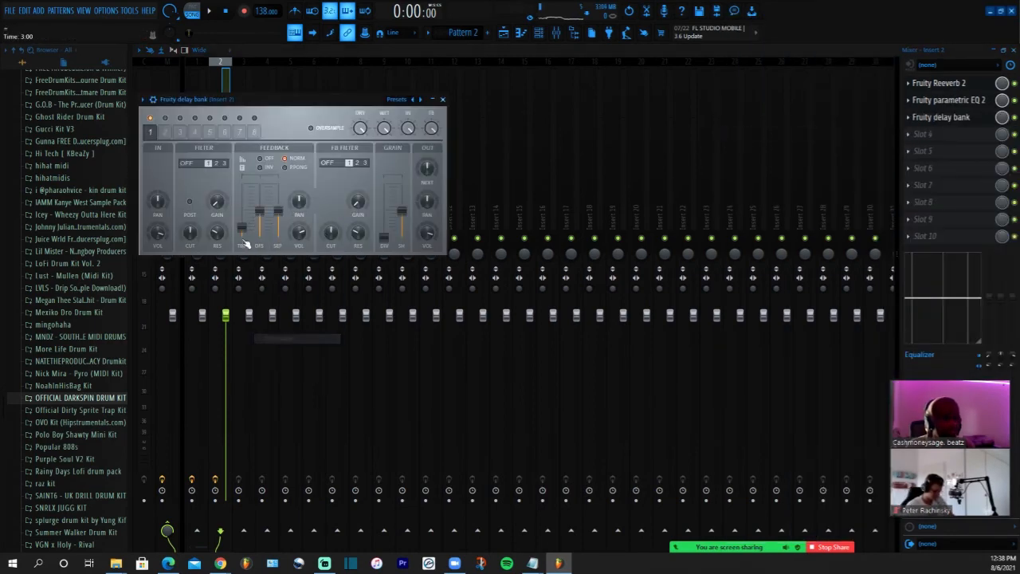
right_click(242, 227)
click(283, 361)
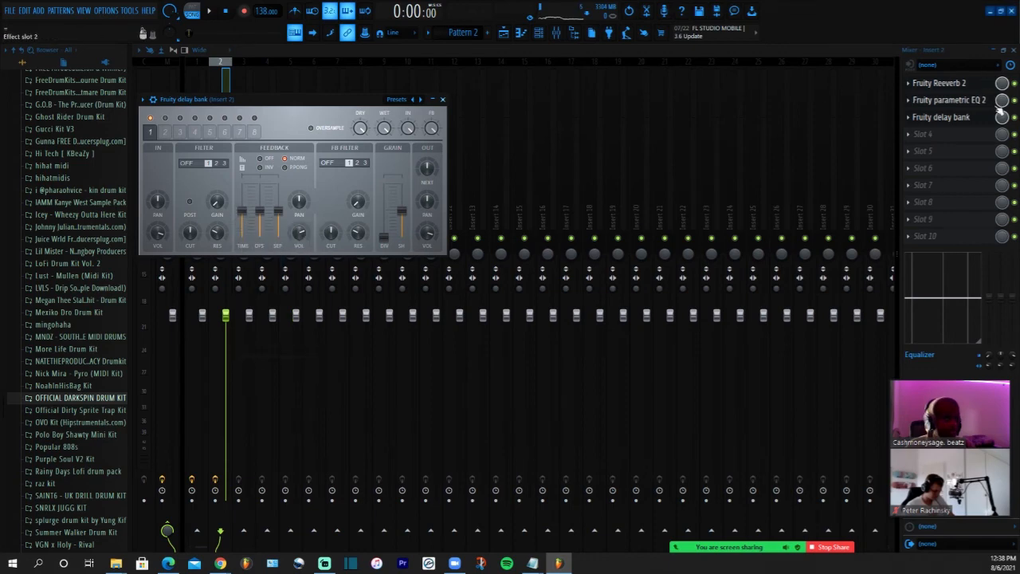
drag(1002, 117, 1002, 144)
Draw a 12-step C6 note at the start of bar 1 in the Kontakt piano roll and preview it
click(539, 32)
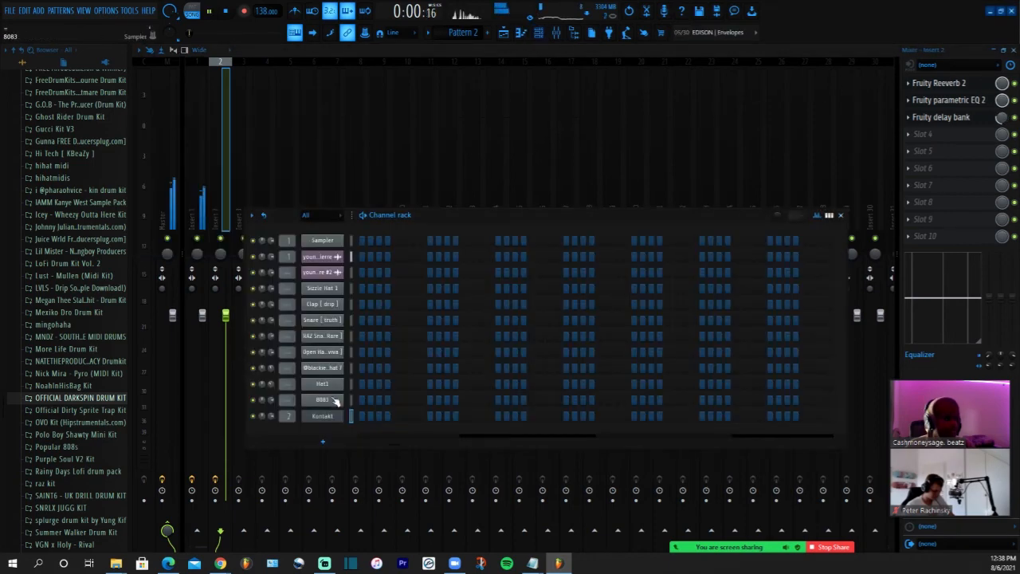
right_click(342, 397)
click(365, 400)
click(175, 217)
drag(179, 218, 223, 220)
key(space)
key(space)
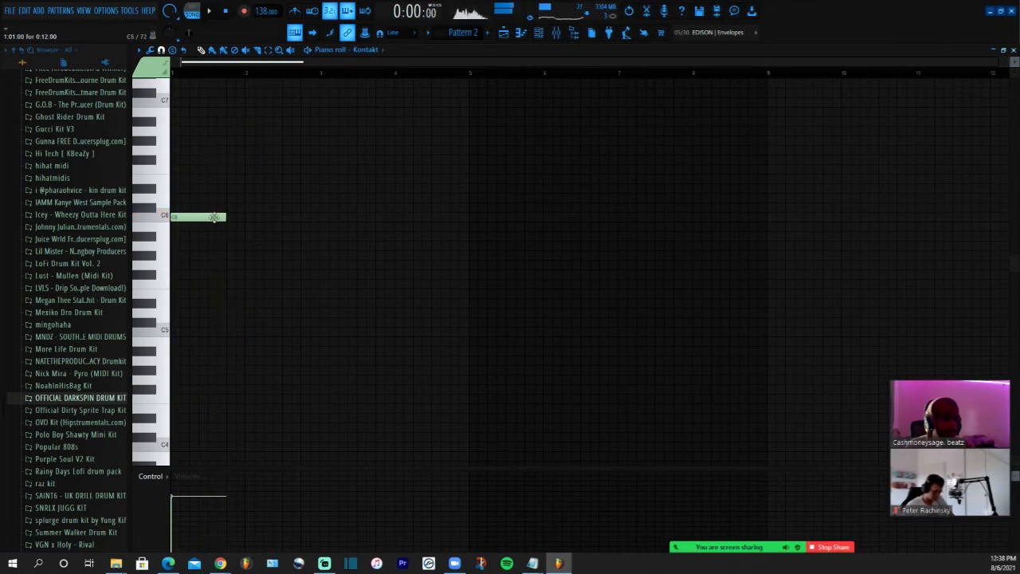
Move the first vocal note to G5, add G5 at bar 3, and add an 8-step D5 note from step 9 of bar 4
drag(210, 262, 209, 267)
key(space)
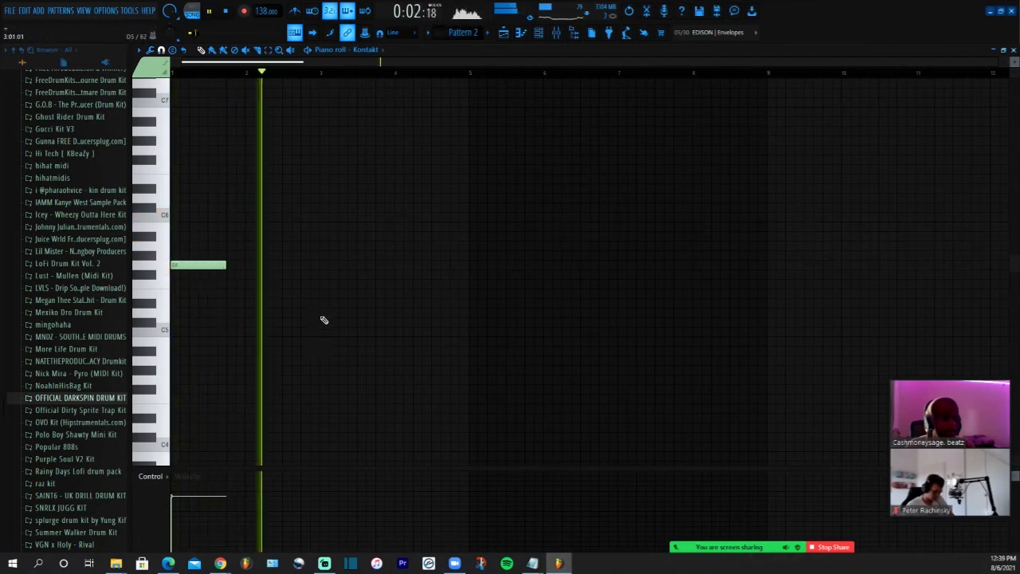
click(323, 264)
click(434, 313)
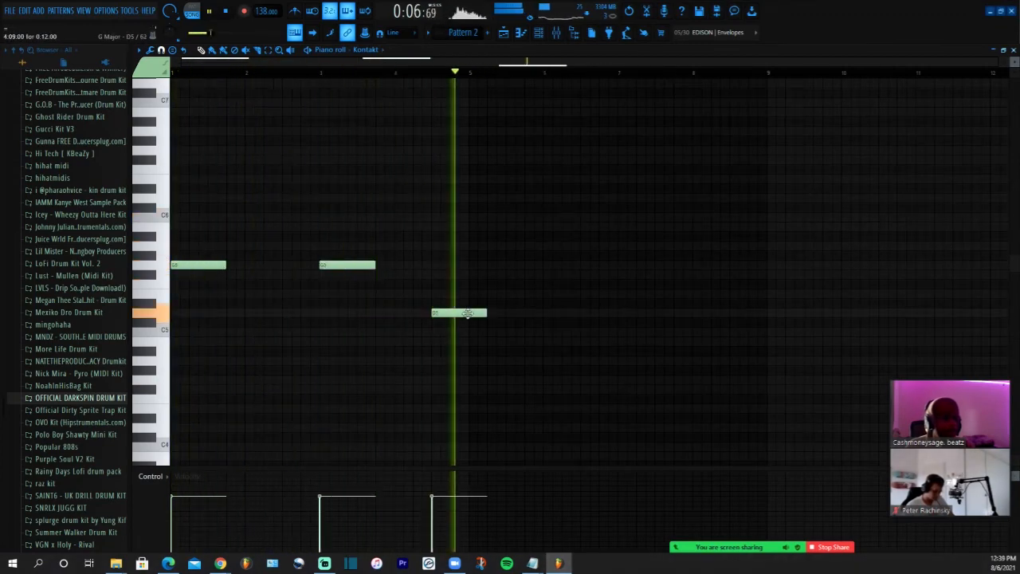
key(space)
drag(484, 313, 469, 313)
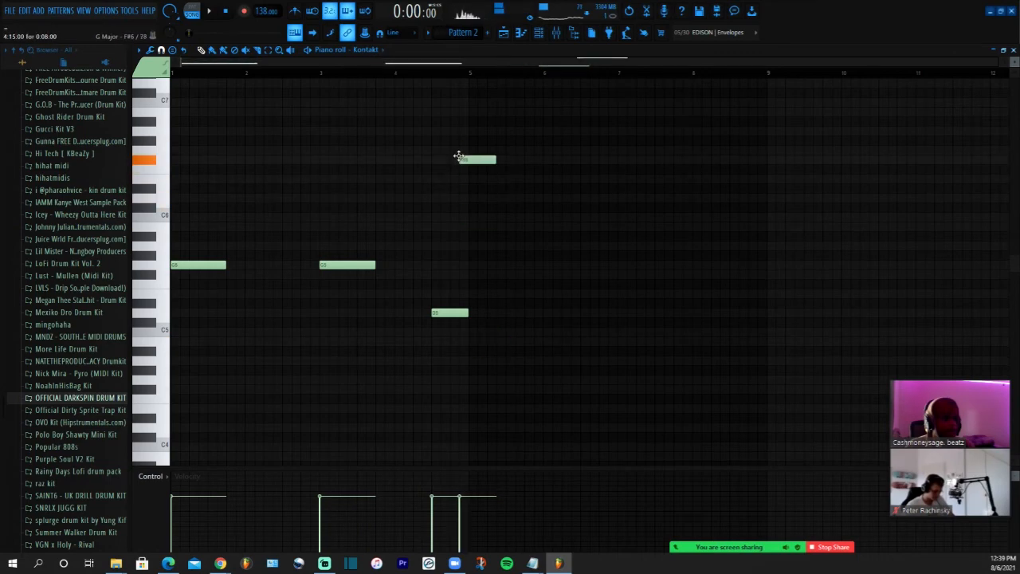
Add a 12-step F4 vocal note at the start of bar 5 and play the melody
drag(458, 156, 471, 386)
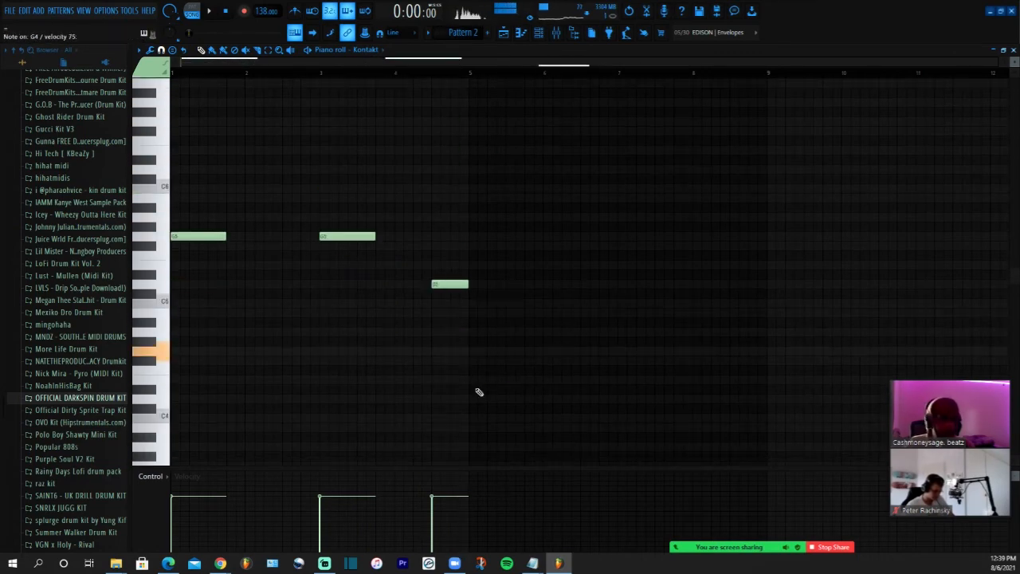
key(space)
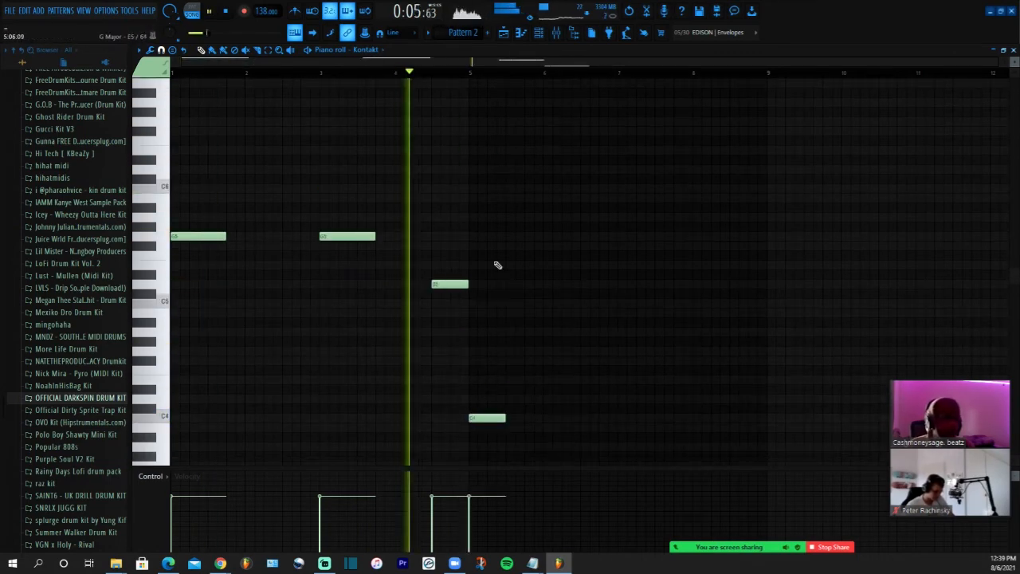
drag(493, 417, 524, 373)
click(509, 227)
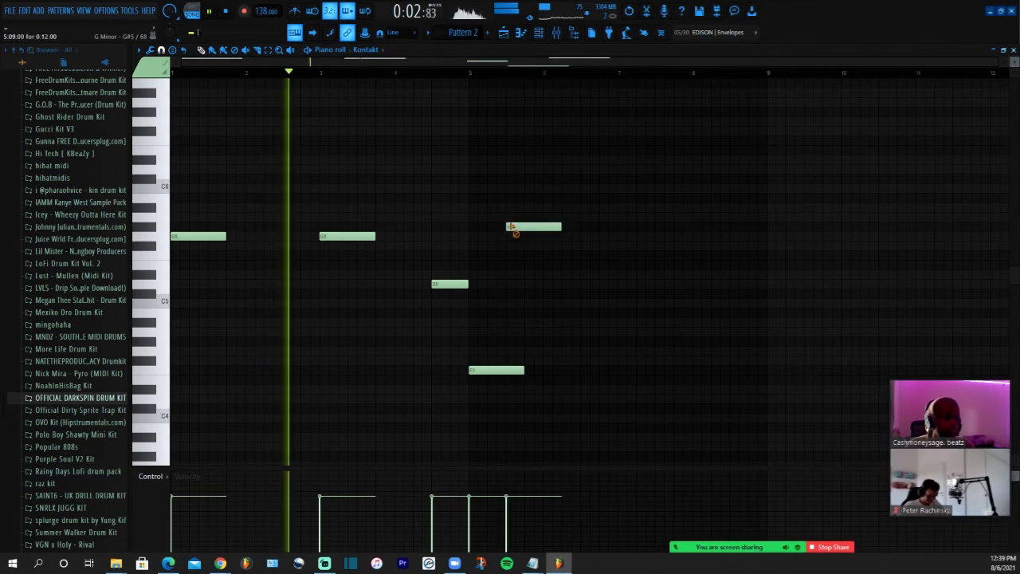
right_click(515, 229)
click(499, 256)
right_click(503, 257)
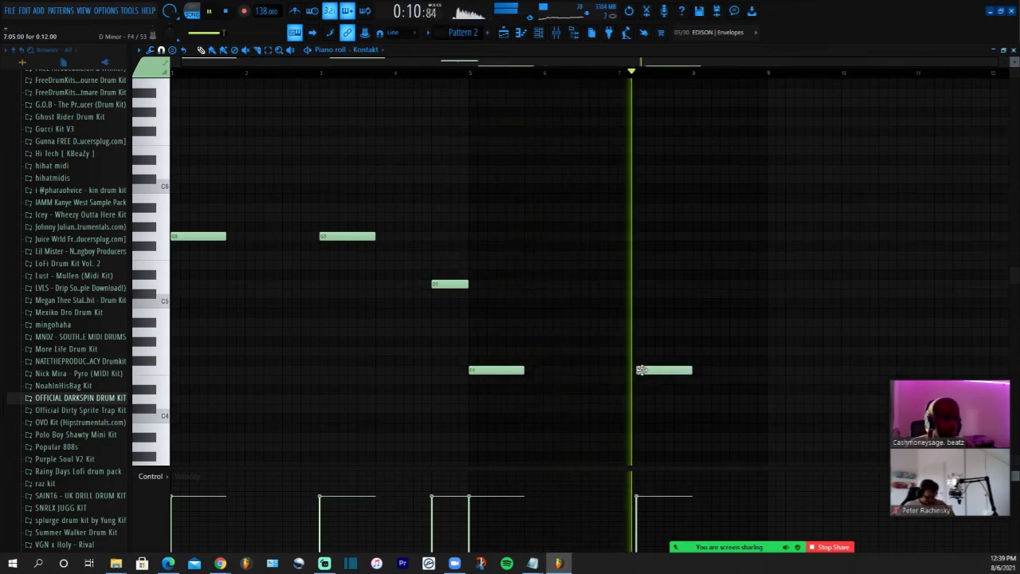
Place a 12-step F4 note at the start of bar 7 and add an 8-step B4 note from step 9 of bar 8
key(space)
click(610, 73)
key(space)
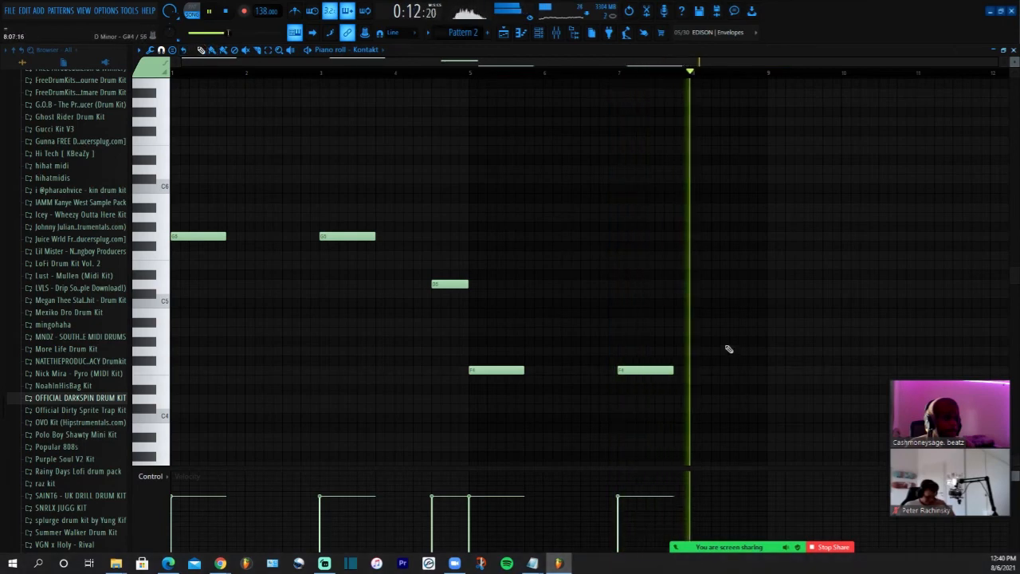
click(734, 312)
drag(790, 315, 767, 313)
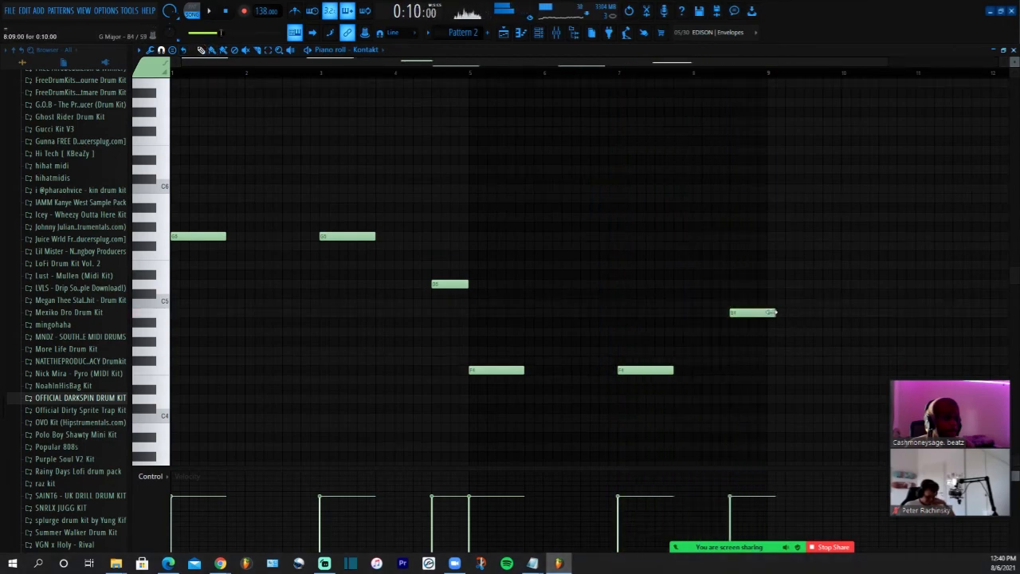
click(731, 265)
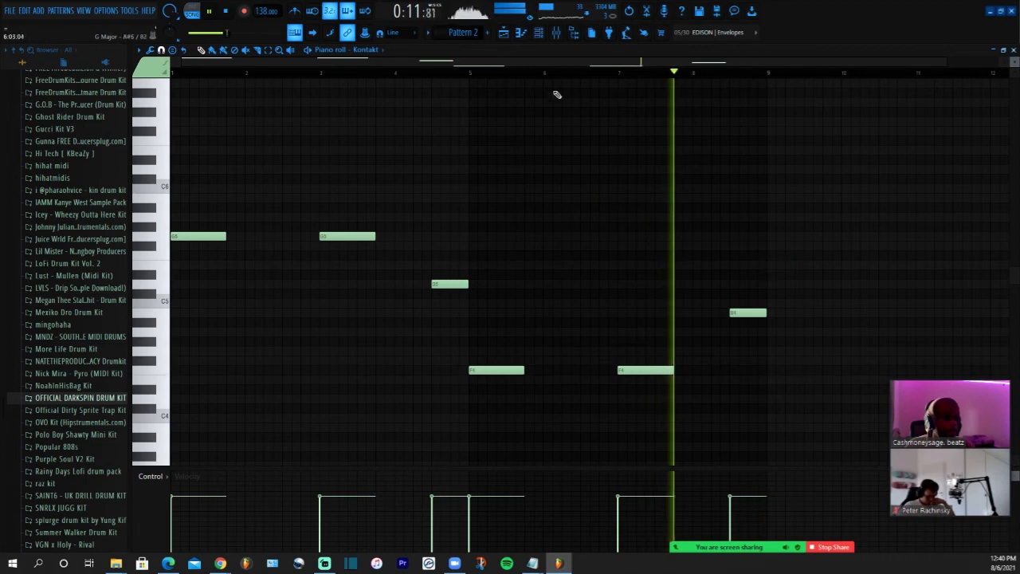
Load Fruity Parametric EQ 2 into slot 4 of Insert 2 and apply its Old Telephone preset
click(556, 33)
click(938, 135)
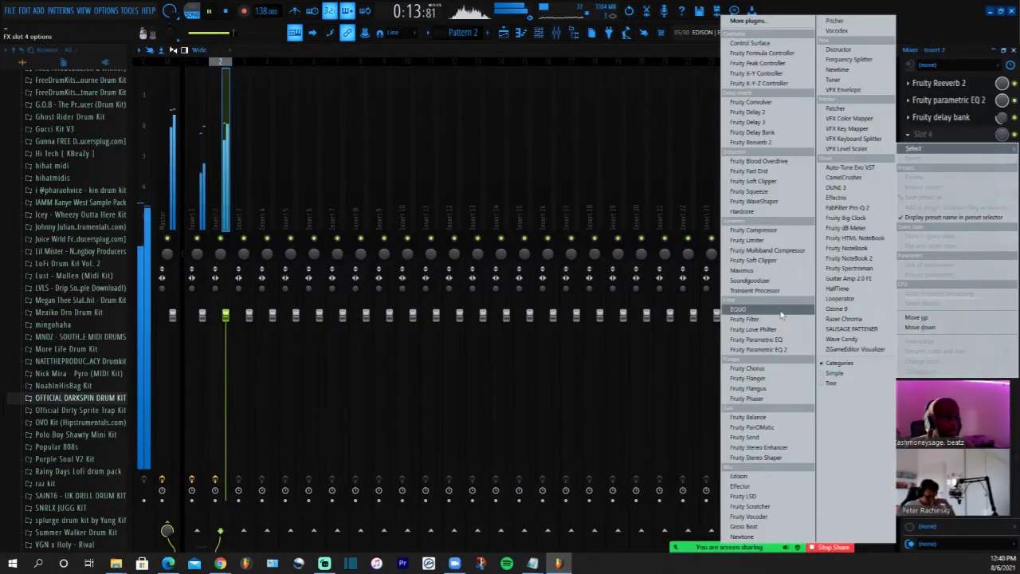
click(758, 349)
key(space)
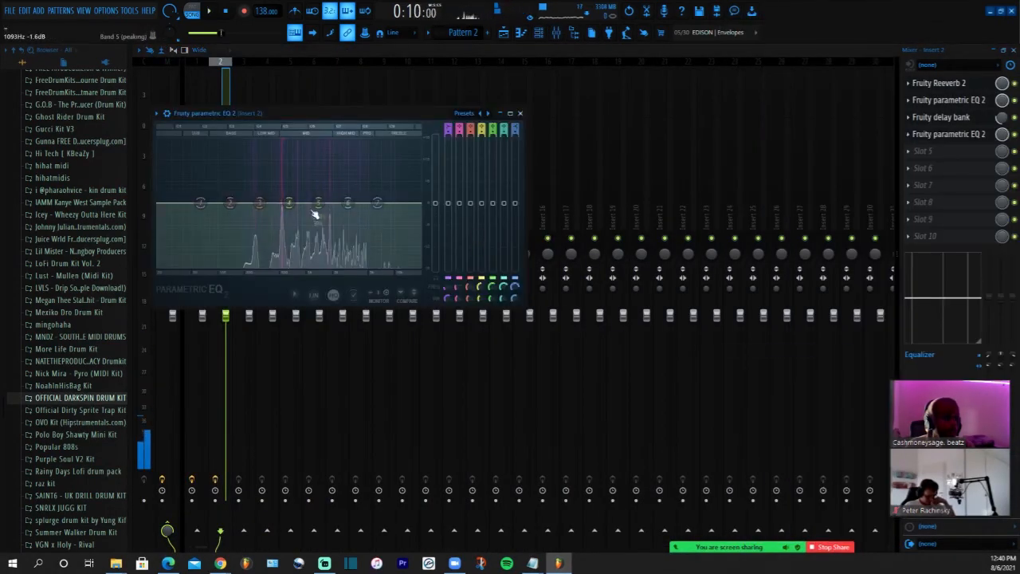
click(487, 115)
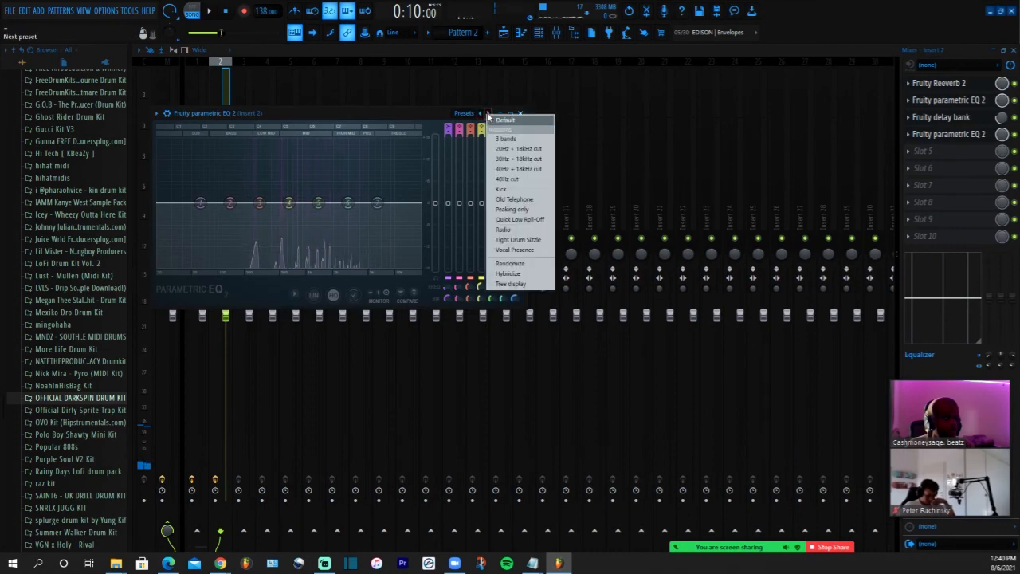
click(520, 199)
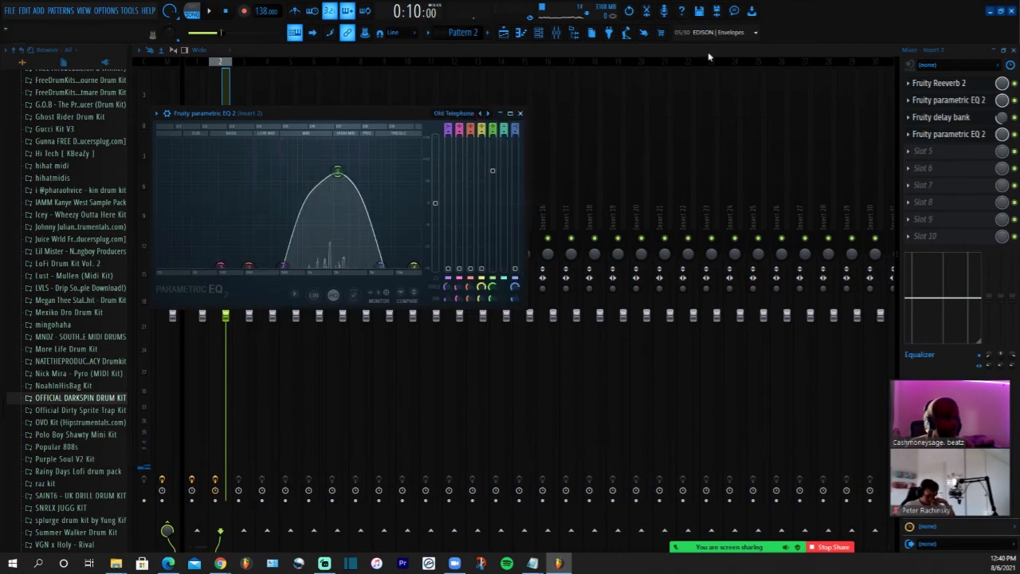
Lower the mix level of the slot 4 EQ and the Insert 2 fader while the beat plays
click(540, 32)
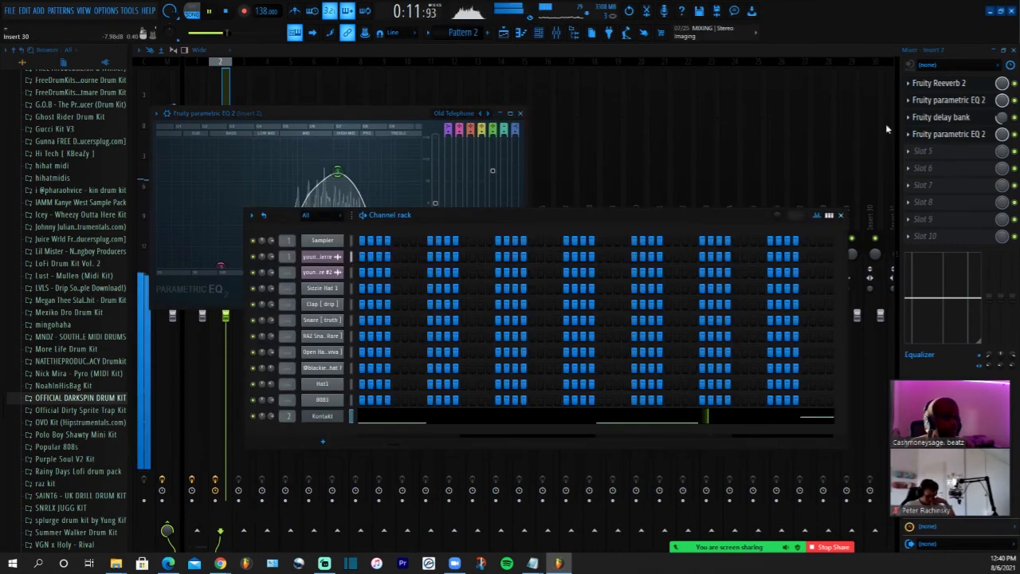
click(1002, 134)
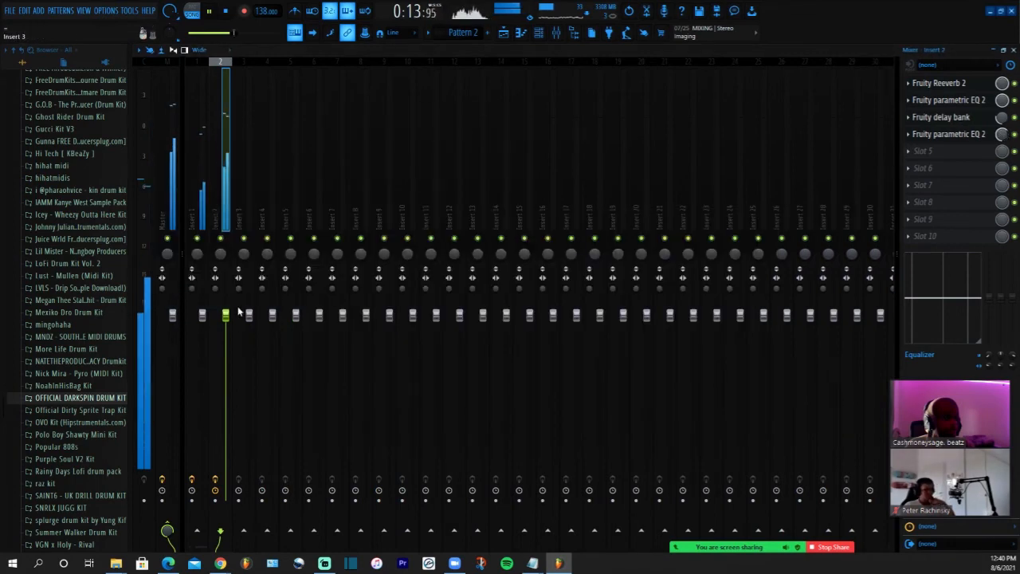
drag(225, 343, 225, 355)
Place a second Pattern 2 clip at bar 9 on Track 6 of the playlist
click(503, 34)
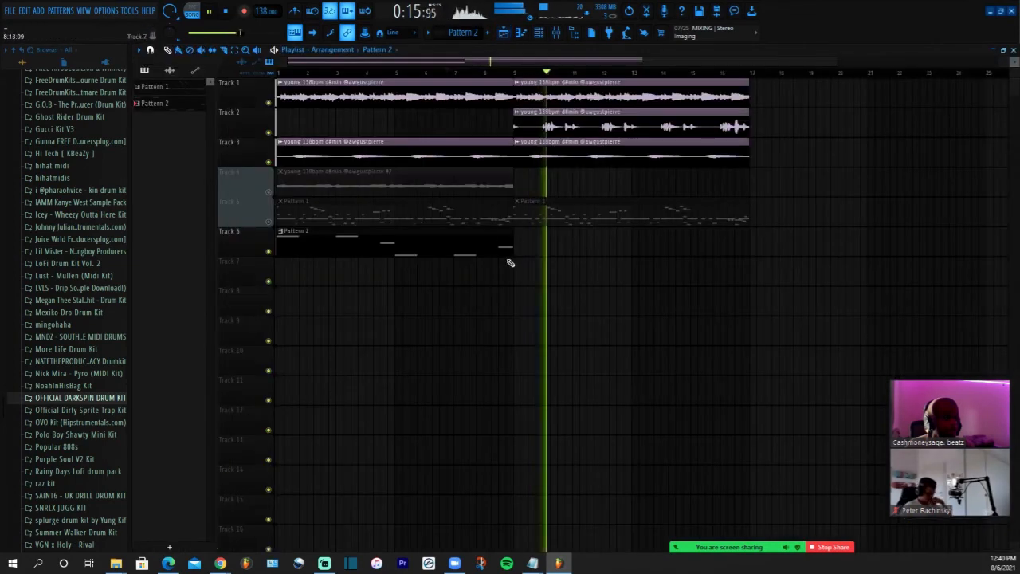
drag(539, 242, 515, 242)
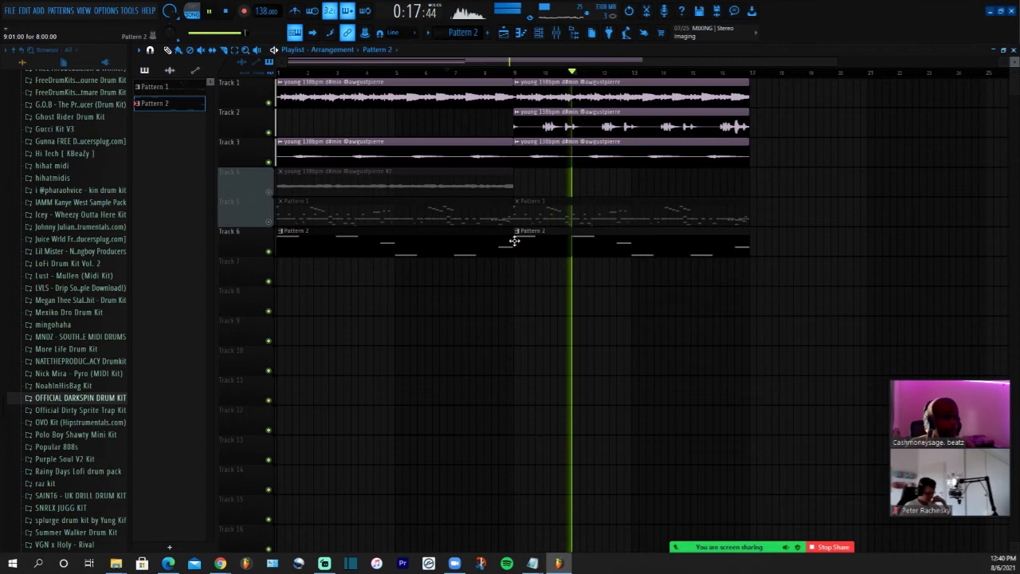
Load Effectrix into slot 5 of Insert 2 and apply the user preset Backward Vocals
click(556, 33)
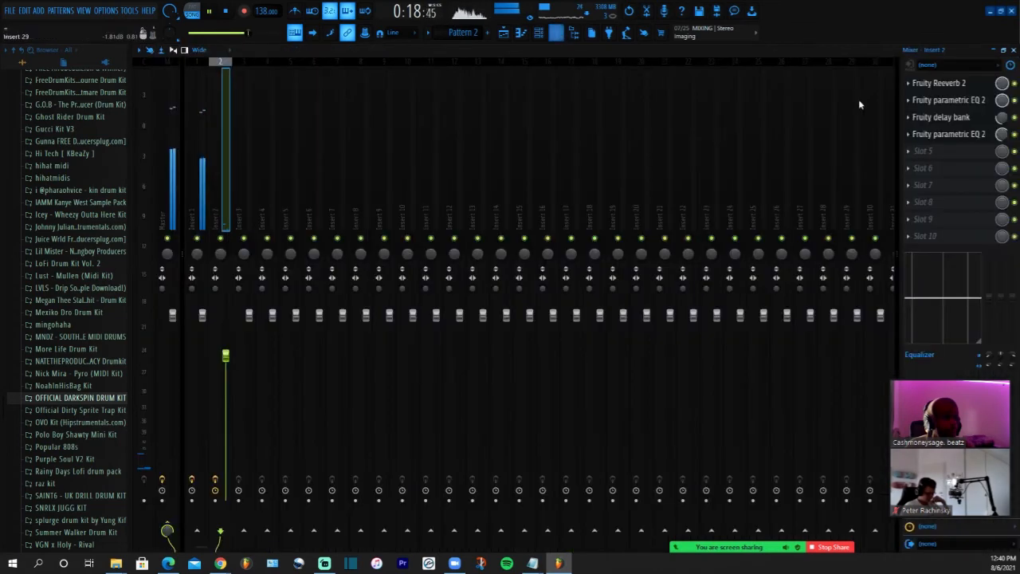
click(929, 152)
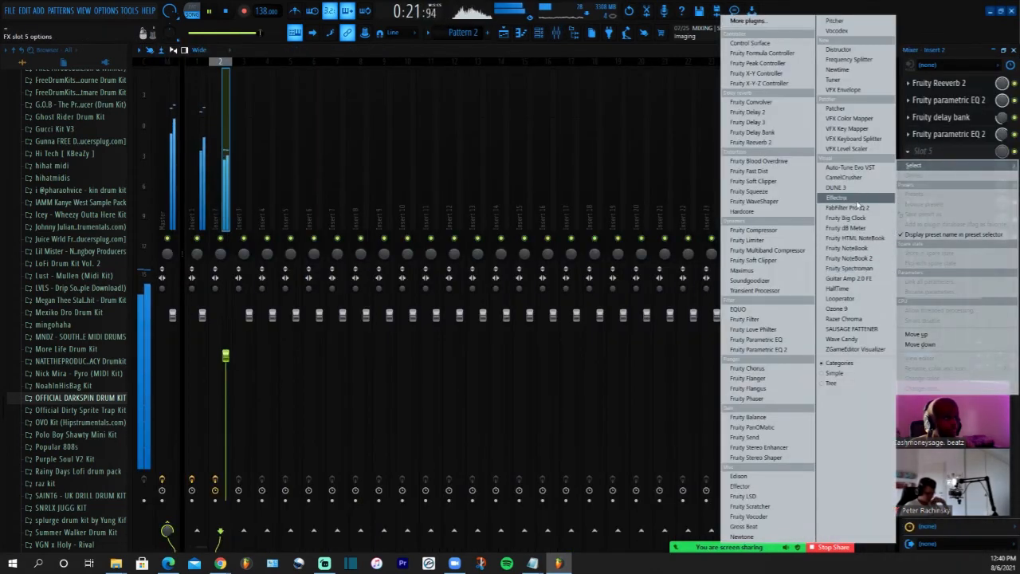
click(857, 200)
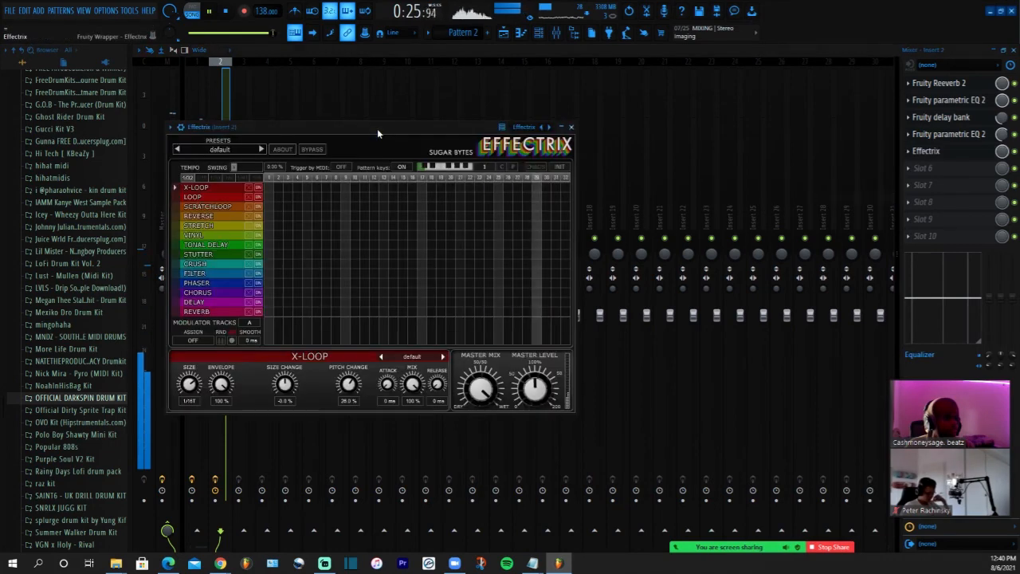
drag(377, 128, 460, 114)
click(313, 136)
mouse_move(308, 227)
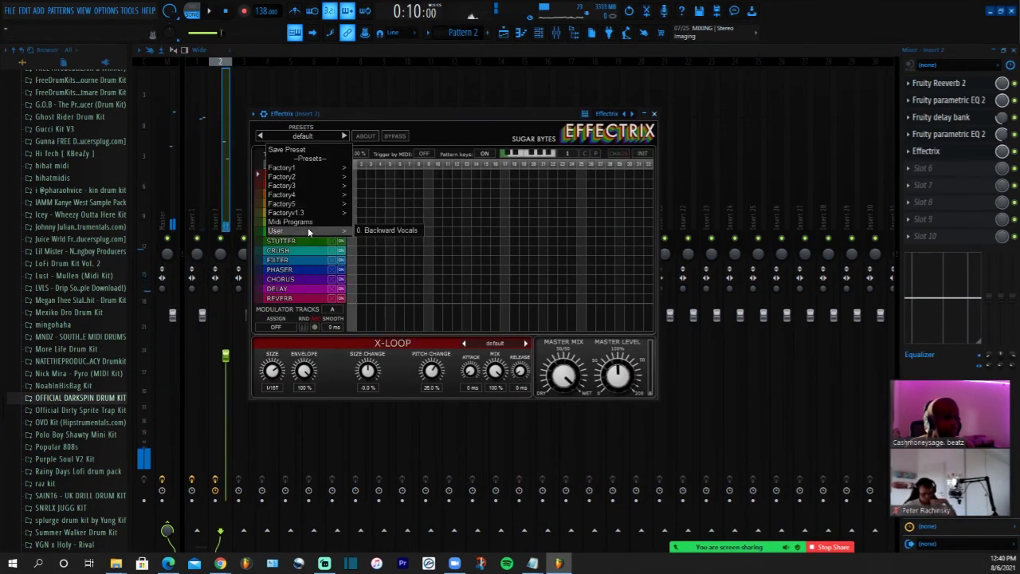
click(400, 229)
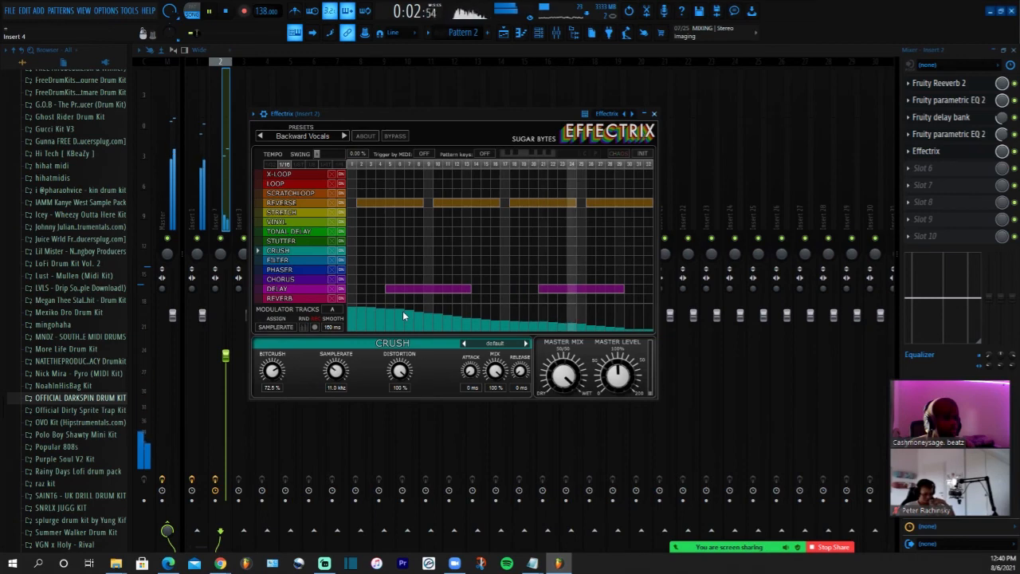
Preview the Effectrix effect, reduce its slot mix level slightly, and lower the Insert 2 fader to about -8 dB
key(space)
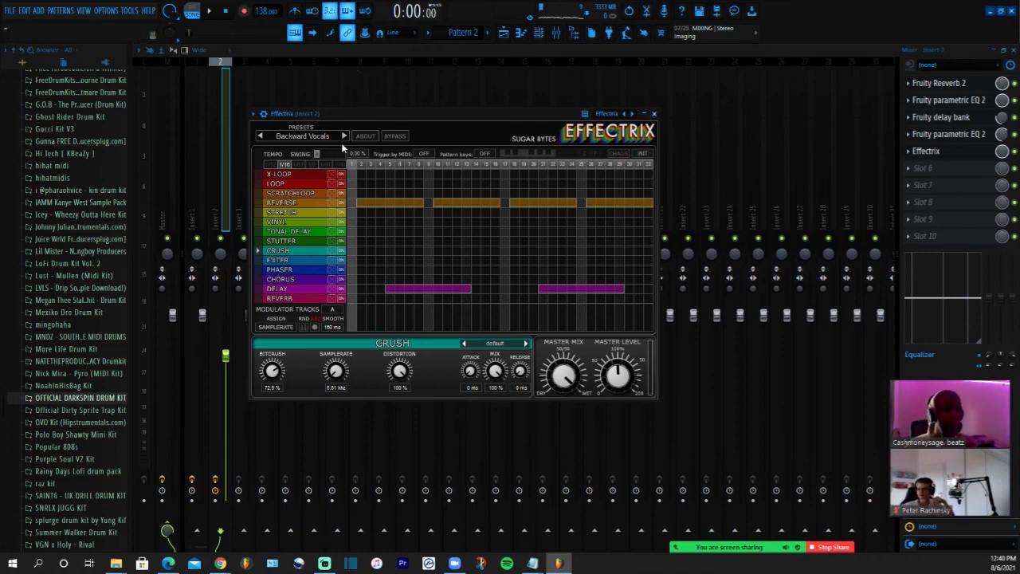
key(space)
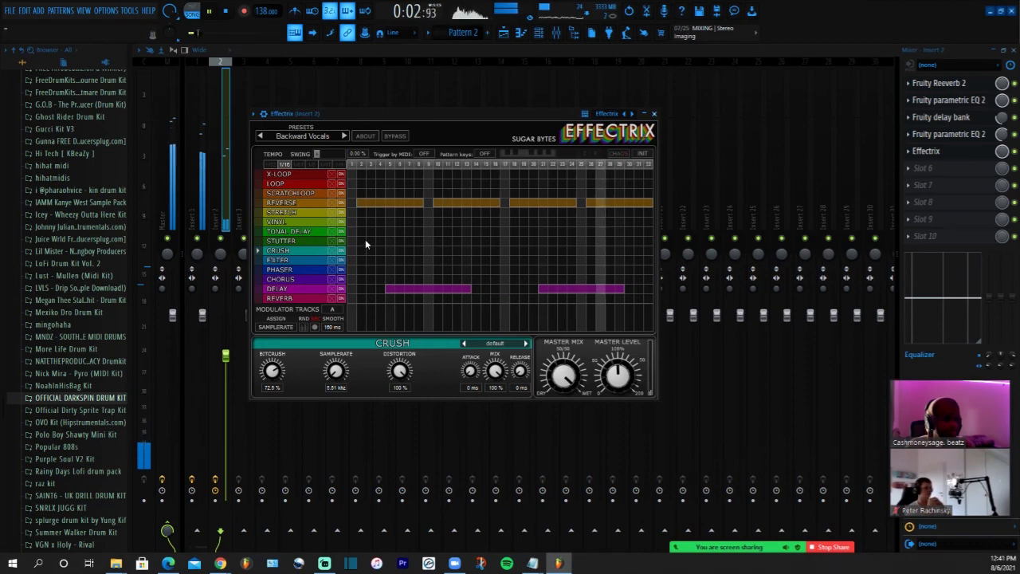
drag(1002, 152, 1002, 154)
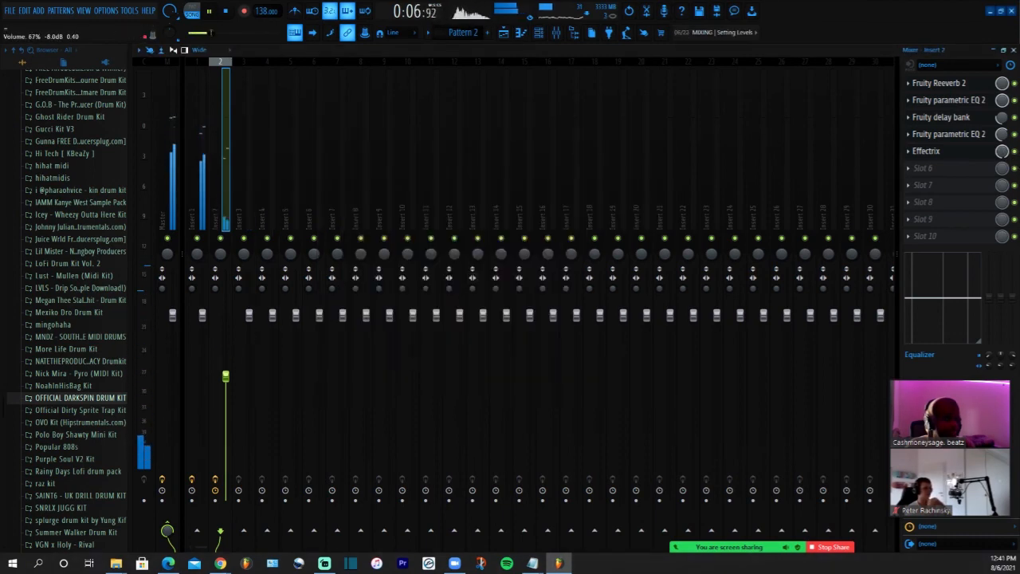
drag(225, 376, 226, 377)
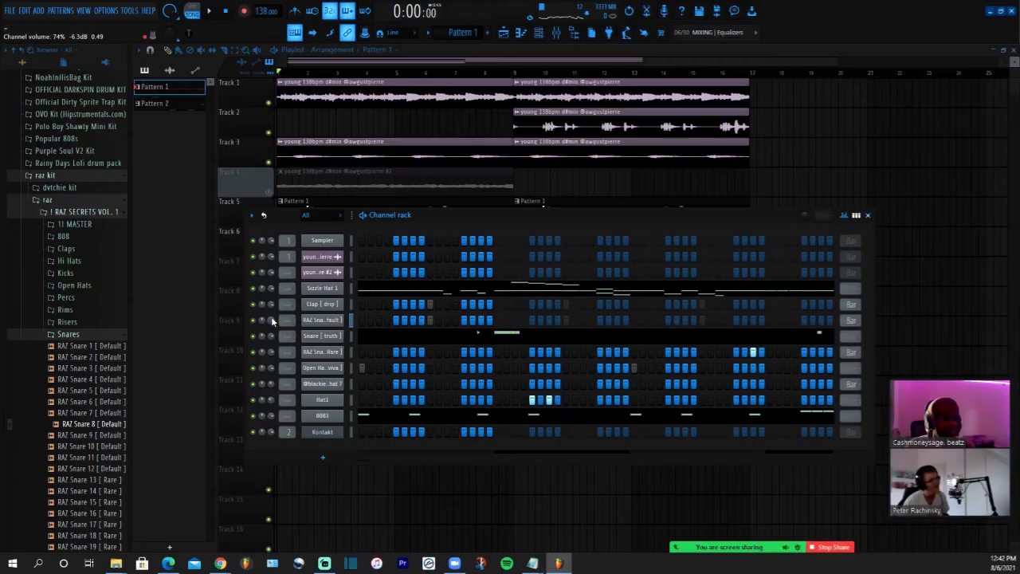
Play the beat and transpose the RAZ Snare 8 notes down one semitone in the piano roll
key(space)
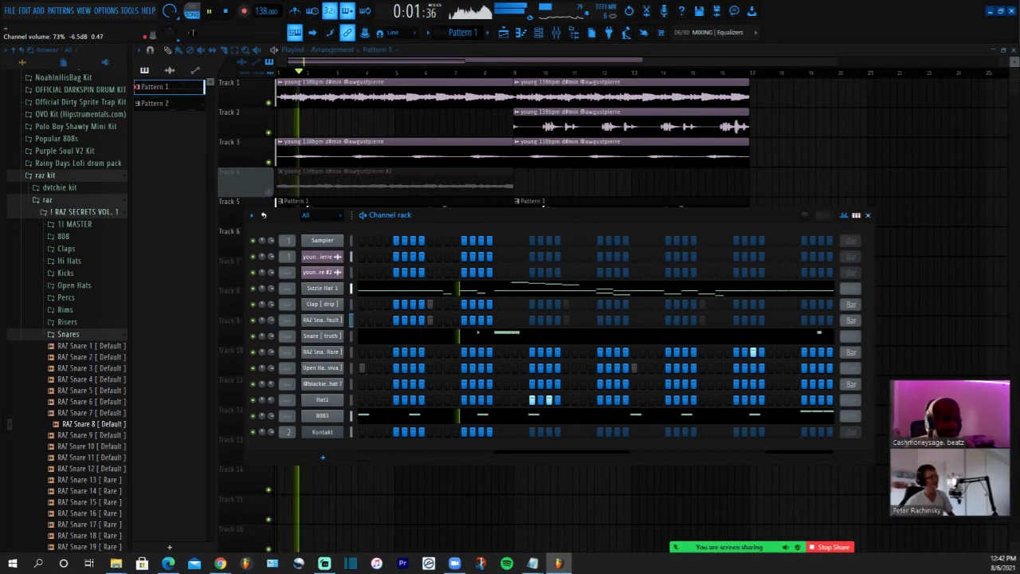
right_click(315, 320)
click(360, 323)
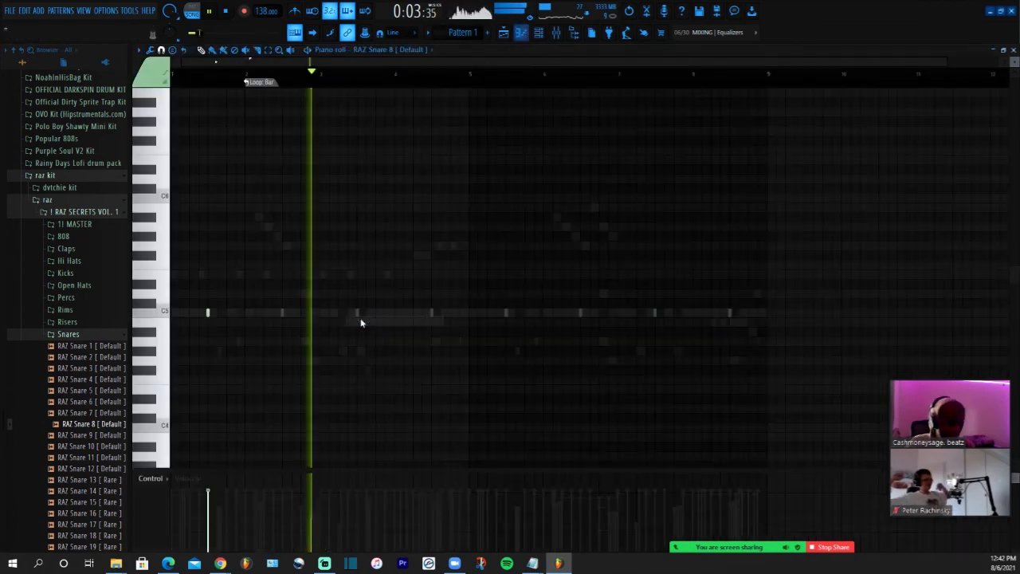
key(shift+Down)
Split Pattern 1 by channel and delete the second pattern clips at bar 9 on Tracks 5 and 6
click(510, 34)
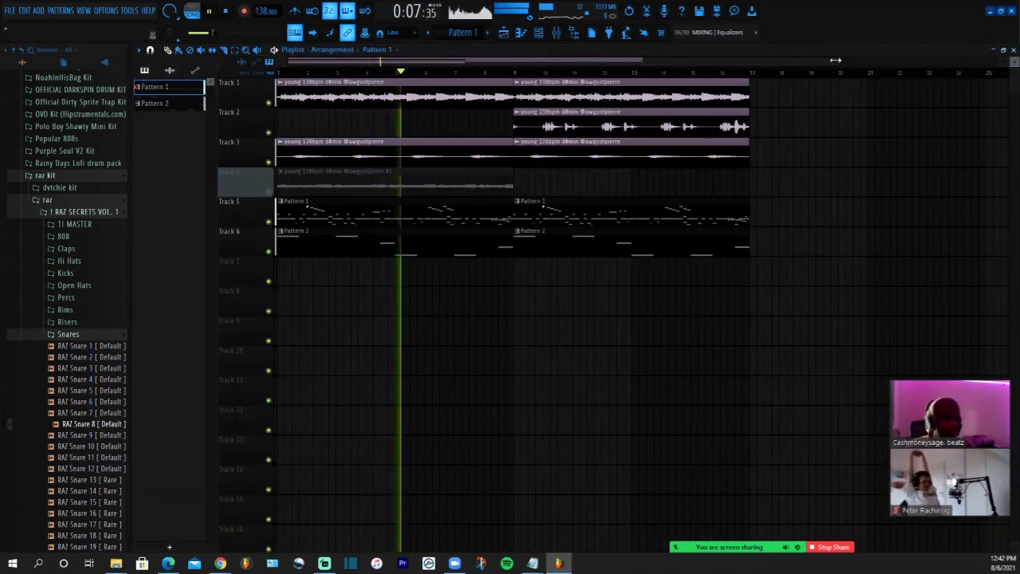
drag(836, 61, 996, 60)
key(space)
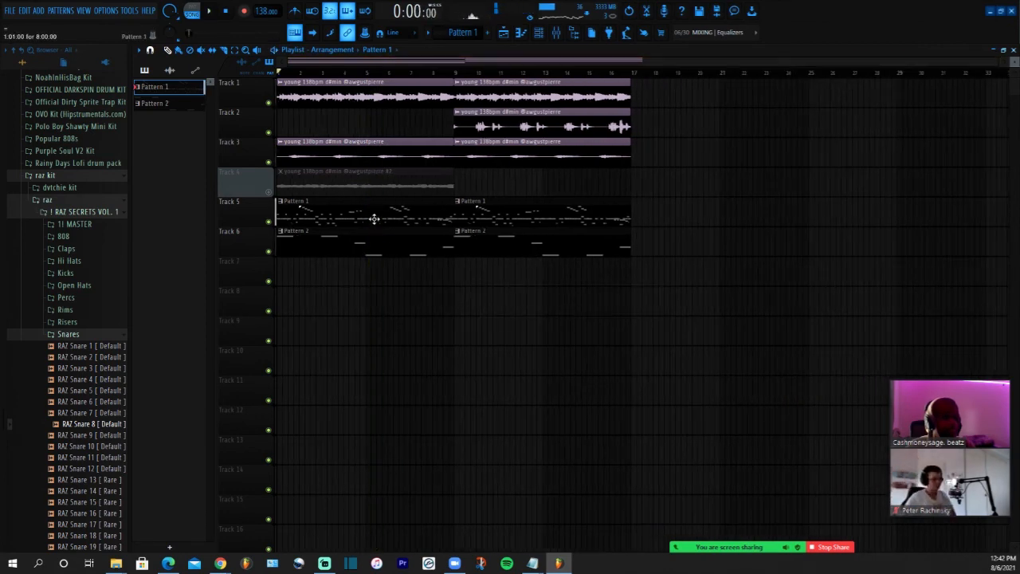
click(455, 31)
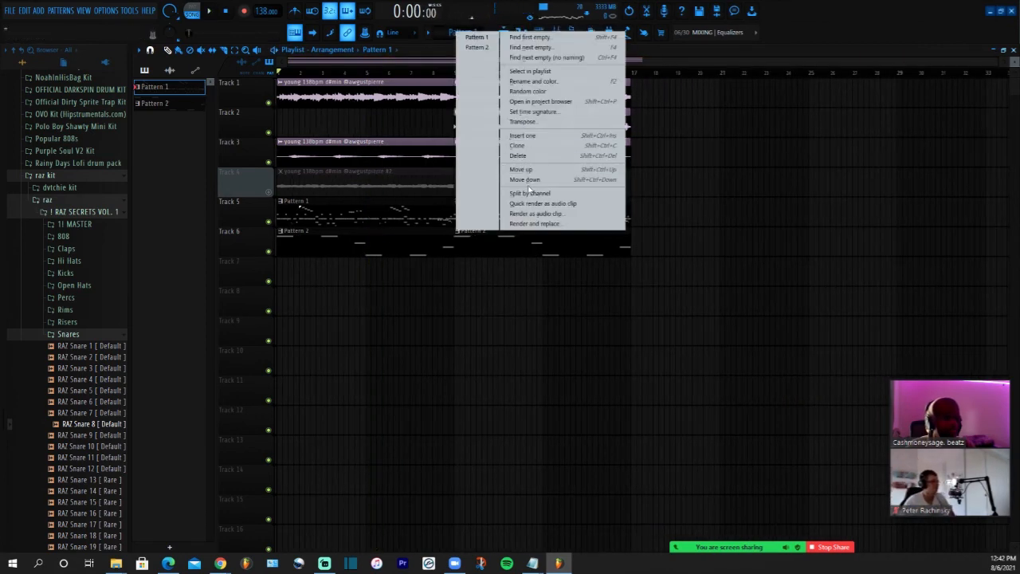
click(603, 191)
right_click(622, 216)
right_click(465, 235)
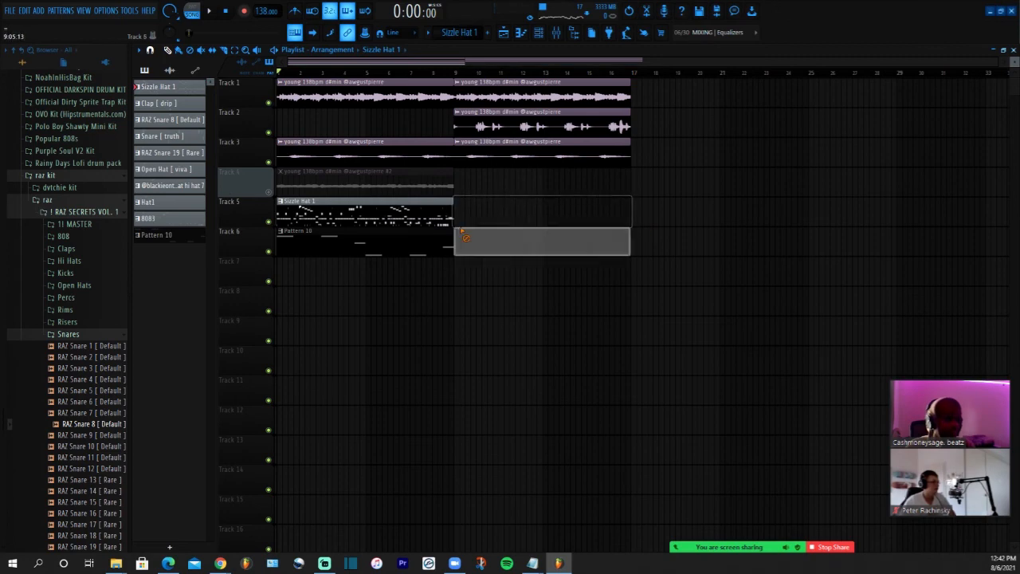
Unmute Track 4 and arrange the split drum clips from bar 9 on Tracks 5 to 13
key(space)
click(269, 191)
drag(169, 87, 458, 214)
Move the bar 9 melody clips on Tracks 2 and 3 to bar 17, and extend the Clap and RAZ Snare 8 clips to bar 17
drag(466, 163, 542, 120)
drag(518, 127, 696, 128)
drag(519, 251, 467, 275)
drag(475, 246, 630, 247)
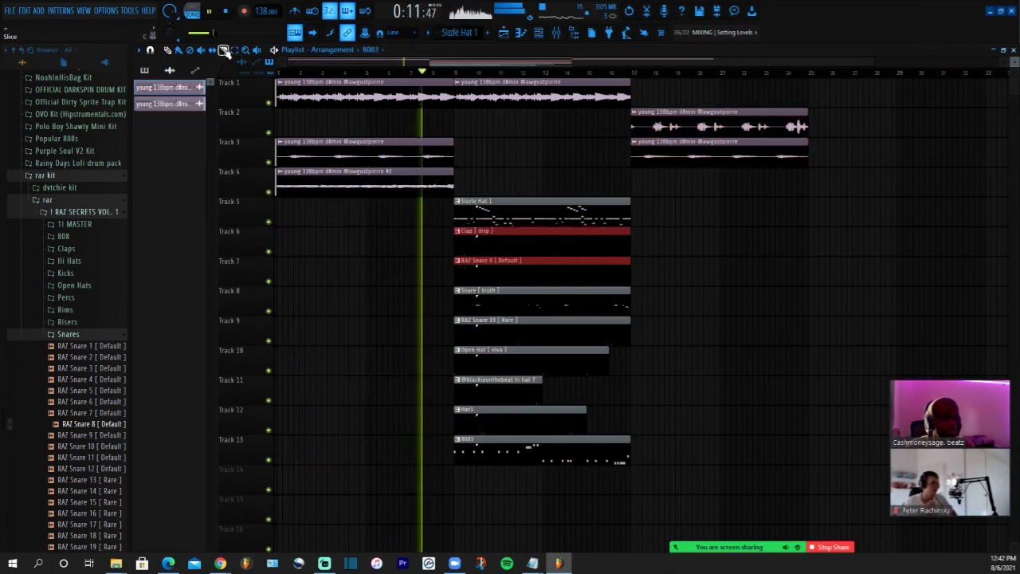
Slice the Sizzle Hat 1 clip on Track 5 to cut out the second half of bar 10
click(224, 51)
drag(487, 199, 499, 216)
click(167, 50)
key(space)
key(space)
click(603, 365)
drag(608, 365, 630, 365)
drag(558, 386, 526, 422)
drag(586, 421, 630, 420)
drag(579, 391, 630, 391)
Duplicate the drum clips on Tracks 6 to 13 to bar 17 and place a full 8-bar Sizzle Hat 1 clip at bar 17 on Track 5
drag(630, 212, 560, 476)
key(ctrl+b)
key(ctrl+d)
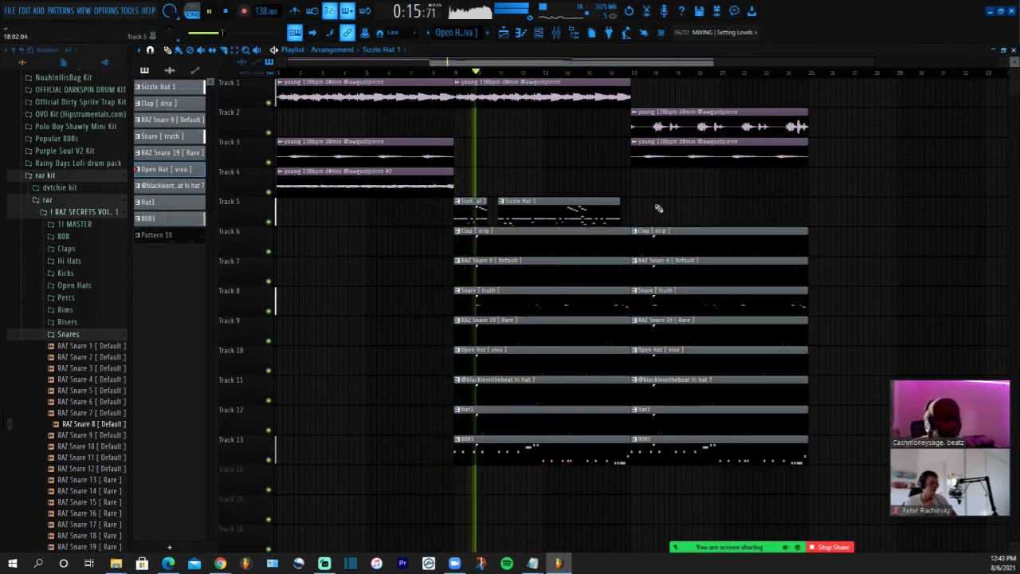
click(470, 211)
click(633, 211)
drag(663, 211, 807, 212)
Place further copies of the Track 1 melody clip at bars 17 and 25
click(609, 98)
drag(637, 102, 632, 104)
scroll(632, 105, right, 3)
click(690, 97)
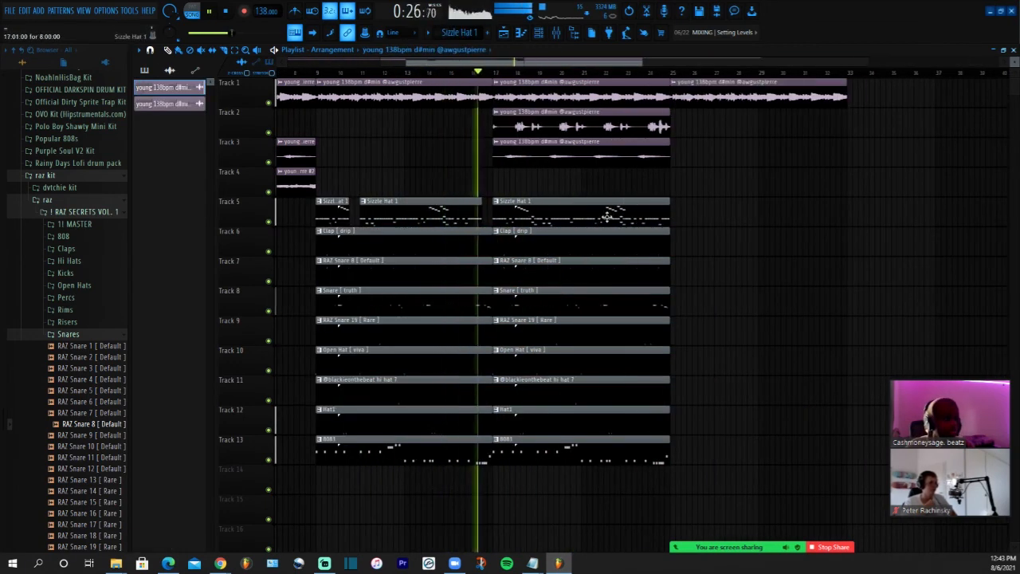
Duplicate the bar 17 drum clips to bar 25 and trim the copies to start at bar 26
drag(606, 216, 558, 471)
key(ctrl+b)
drag(676, 214, 697, 215)
Delete the RAZ Snare 8, Snare [truth], Hat1 and Open Hat clips from the section starting at bar 26
scroll(831, 77, right, 3)
right_click(604, 275)
right_click(604, 304)
right_click(603, 423)
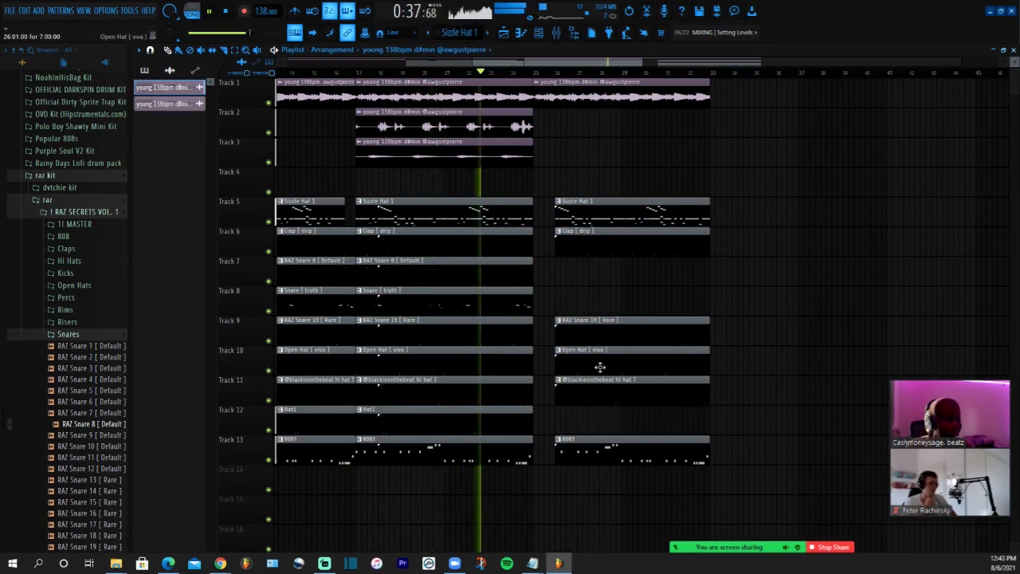
right_click(599, 367)
Copy the full set of bar 17 drum clips on Tracks 5 to 13 to bar 33
drag(514, 212, 470, 458)
drag(465, 349, 820, 348)
Play from bar 25 and trim the bar 26 drum clips to start at bar 27
click(537, 73)
key(space)
drag(621, 214, 575, 454)
drag(556, 213, 578, 214)
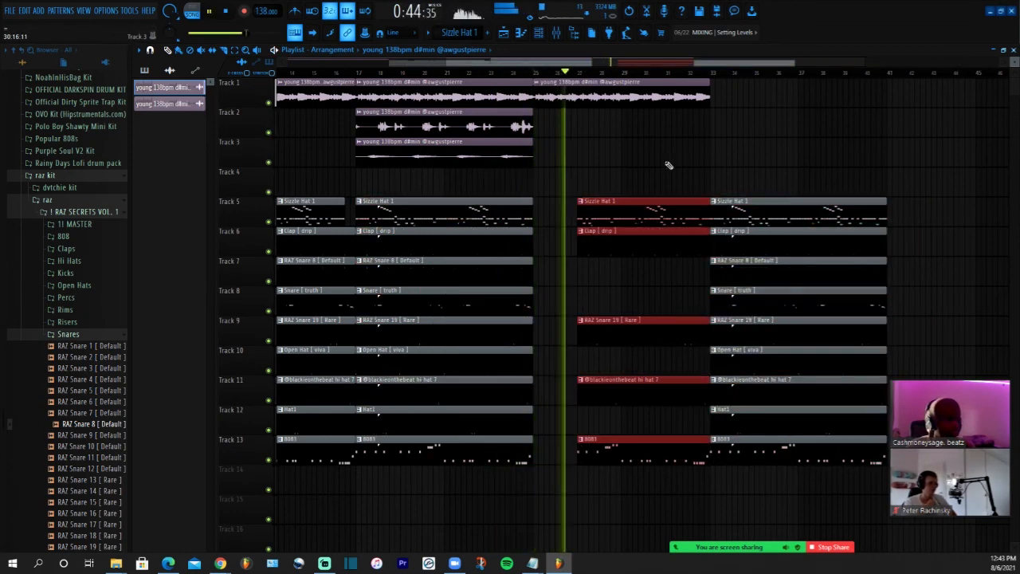
Place the young 138bpm melody clips at bar 33 on Track 1 and Track 3
ctrl+click(670, 164)
click(714, 94)
scroll(709, 96, right, 3)
click(598, 153)
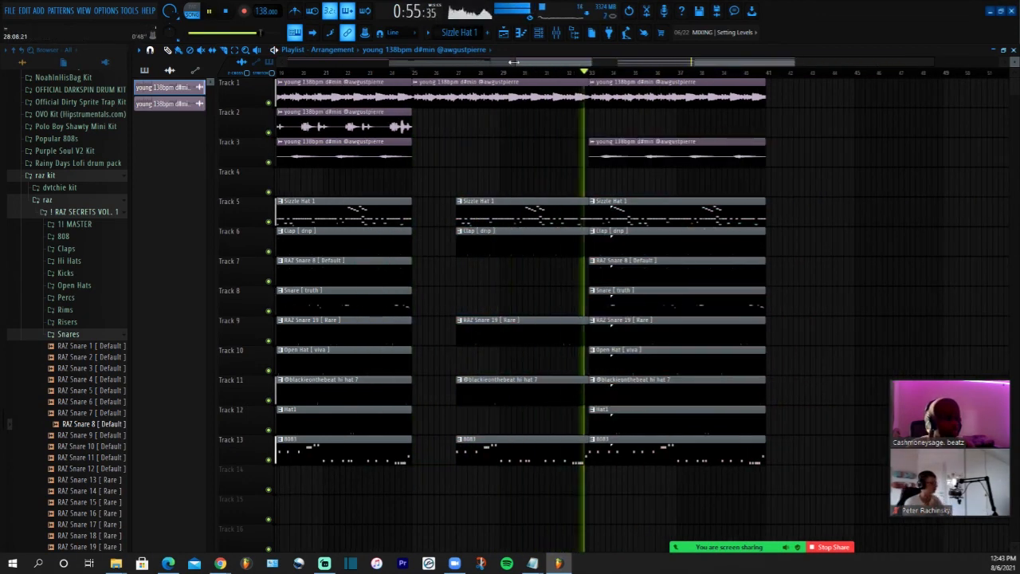
Shift all the drum clips down one track and place Pattern 10 on Track 5 at bars 17 and 33
scroll(598, 155, down, 3)
click(144, 70)
click(169, 235)
drag(859, 209, 351, 454)
drag(406, 275, 407, 304)
click(515, 214)
click(740, 213)
Duplicate the entire 40-bar arrangement to bar 41 and add the Track 2 melody clip at bar 41
drag(279, 84, 834, 483)
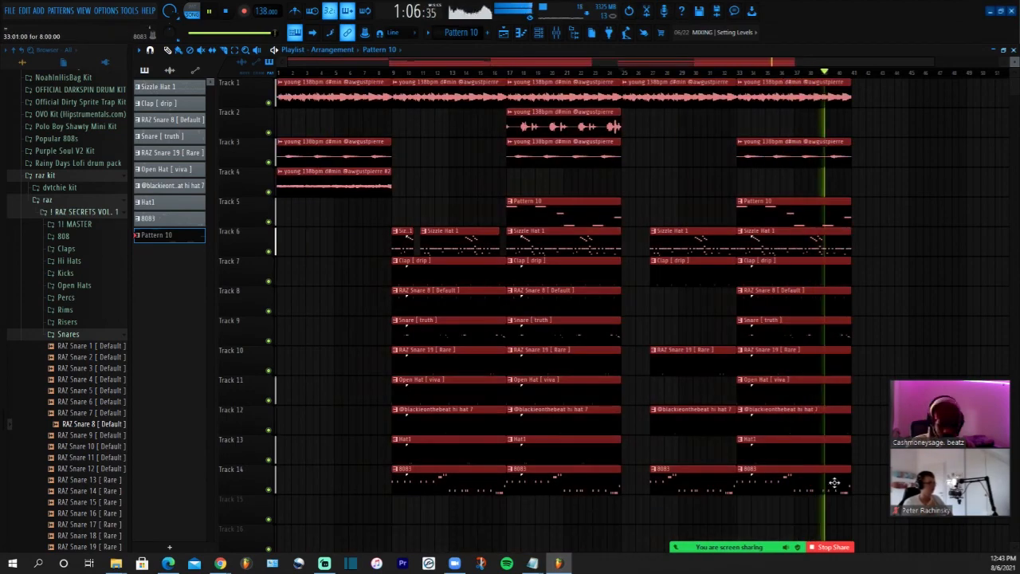
key(ctrl+b)
drag(534, 61, 289, 62)
ctrl+click(390, 123)
click(459, 123)
click(630, 123)
click(539, 33)
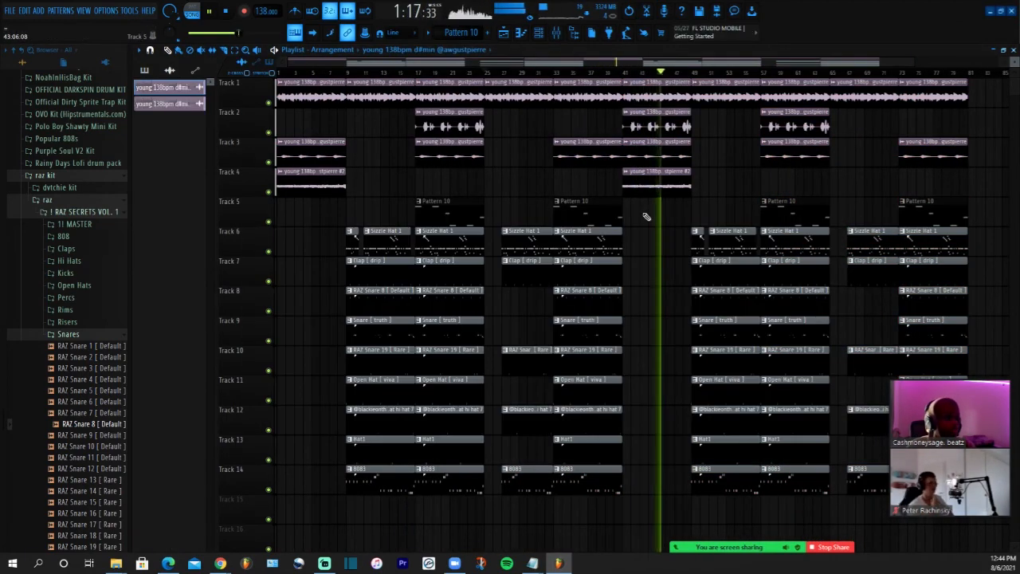
click(144, 70)
click(622, 238)
key(ctrl+l)
right_click(623, 238)
Enable the 8083 channel's volume envelope, lower its attack and set the release time to 0%
click(539, 32)
click(322, 416)
click(215, 159)
click(189, 199)
drag(212, 264, 213, 295)
drag(284, 264, 305, 239)
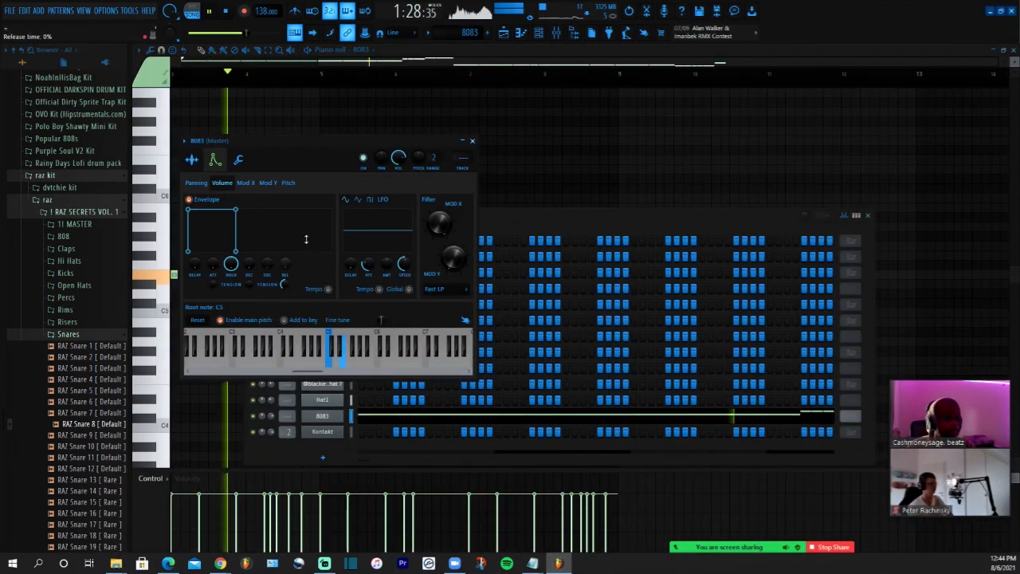
Copy the clips on all tracks from bars 41 to 65 to bar 81 and play through the arrangement
click(503, 33)
drag(762, 62, 916, 63)
click(756, 72)
drag(430, 85, 633, 483)
drag(454, 108, 800, 107)
click(844, 72)
drag(845, 62, 701, 63)
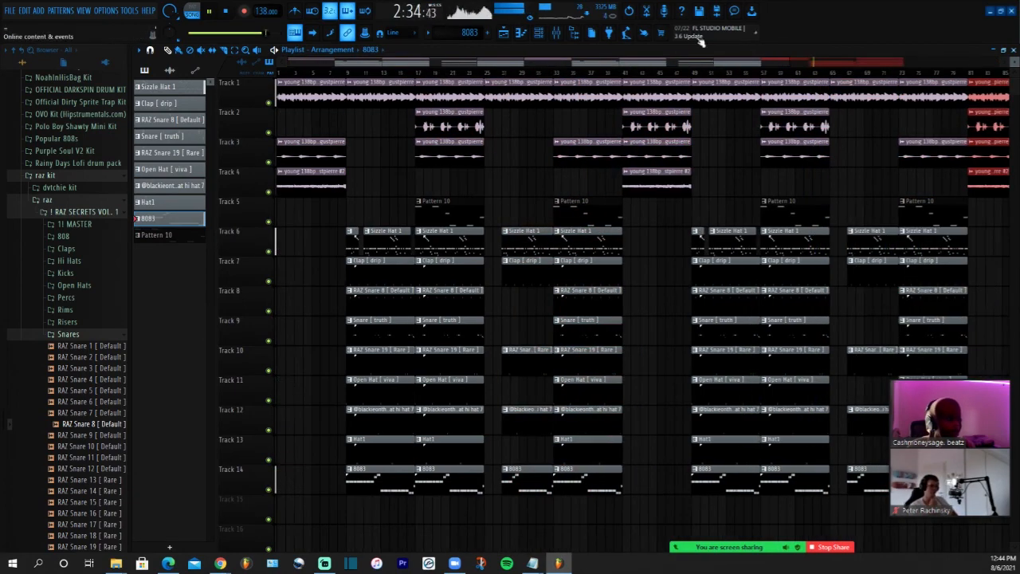
Play the ending and extend the last Track 3 melody clip past the drums to about bar 109
drag(766, 62, 997, 62)
ctrl+click(899, 164)
click(868, 72)
drag(868, 86, 915, 157)
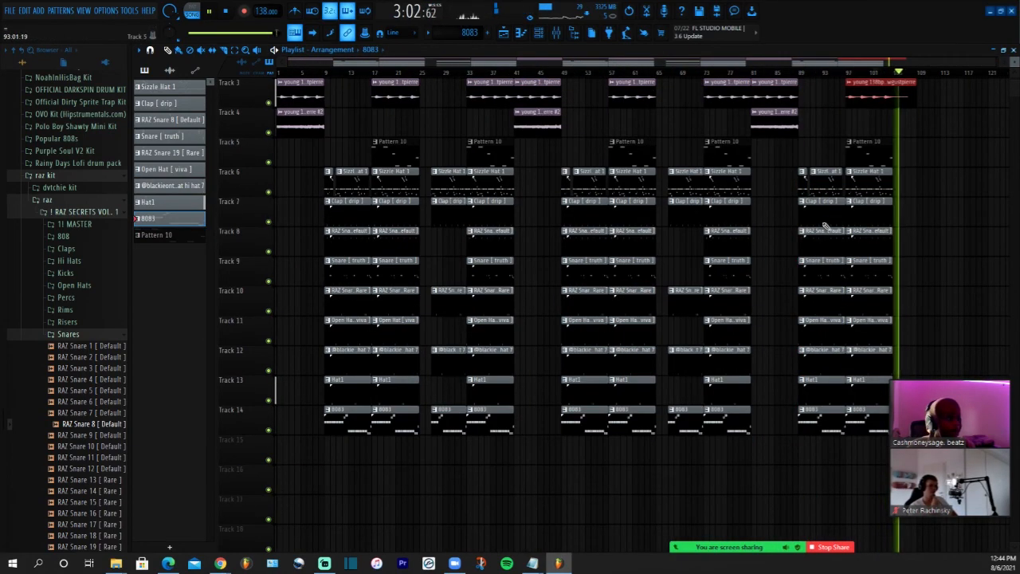